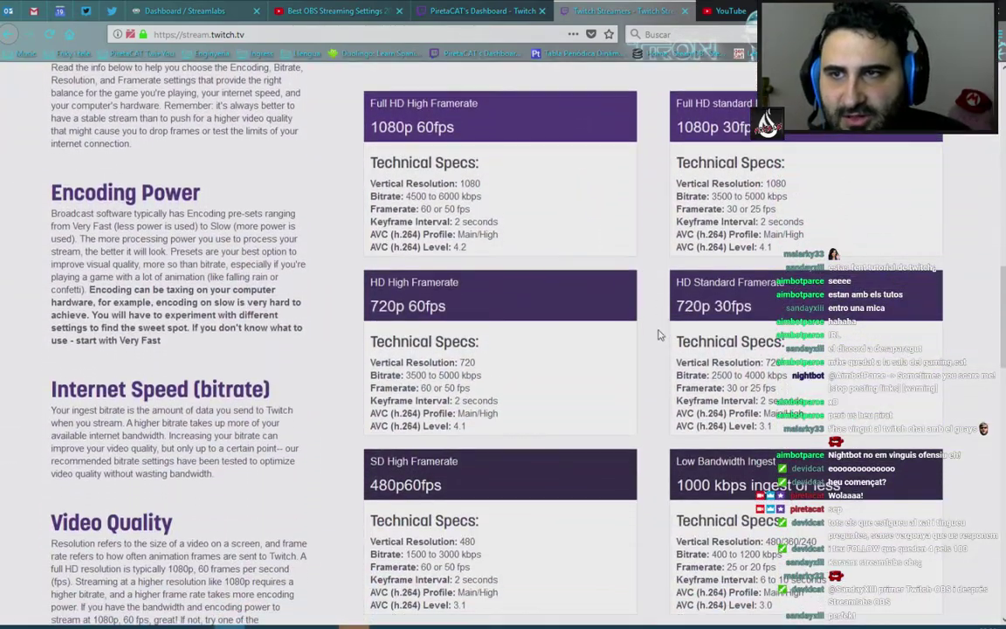
Review the resolution, framerate and bitrate specs in Twitch's Broadcasting Guidelines, from 1080p 60fps down to low-bandwidth ingest.
{"action": "scroll", "coordinate": [655, 330], "scroll_direction": "down", "scroll_amount": 3}
{"action": "scroll", "coordinate": [632, 415], "scroll_direction": "up", "scroll_amount": 3}
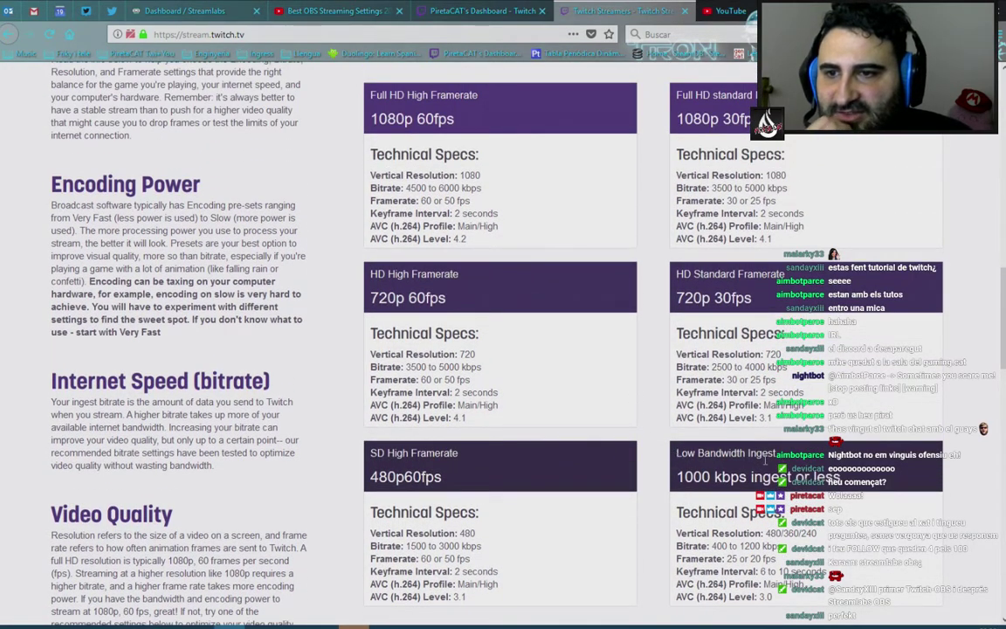
{"action": "triple_click", "coordinate": [680, 476]}
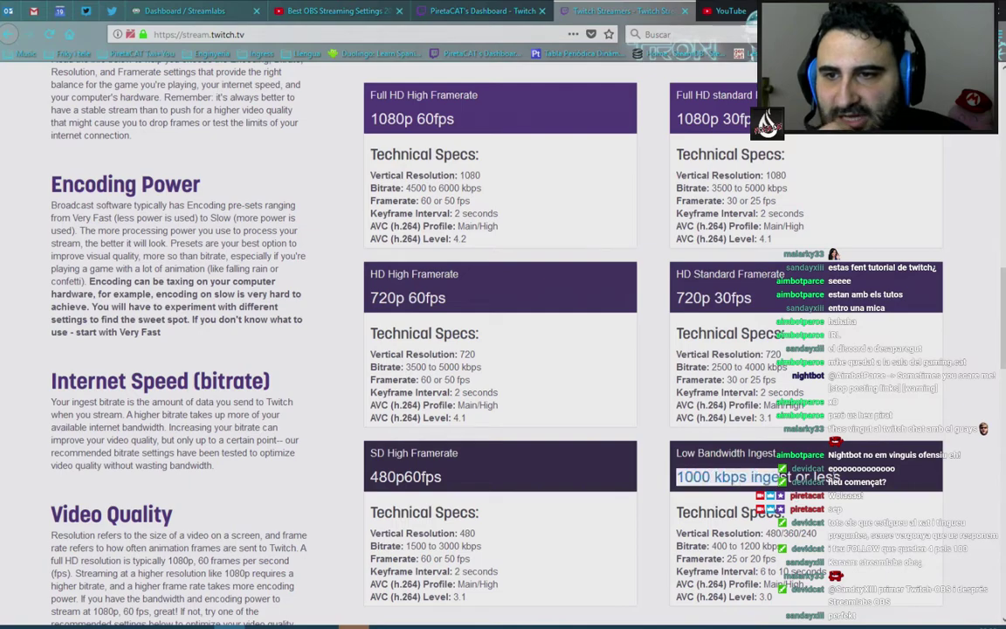
{"action": "left_click", "coordinate": [679, 489]}
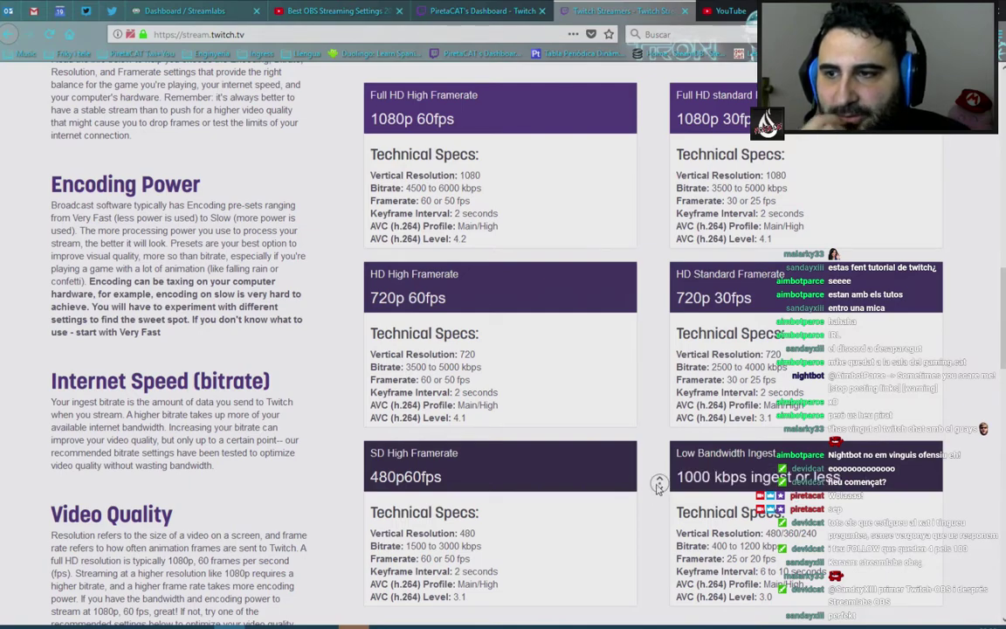
{"action": "scroll", "coordinate": [592, 437], "scroll_direction": "up", "scroll_amount": 1}
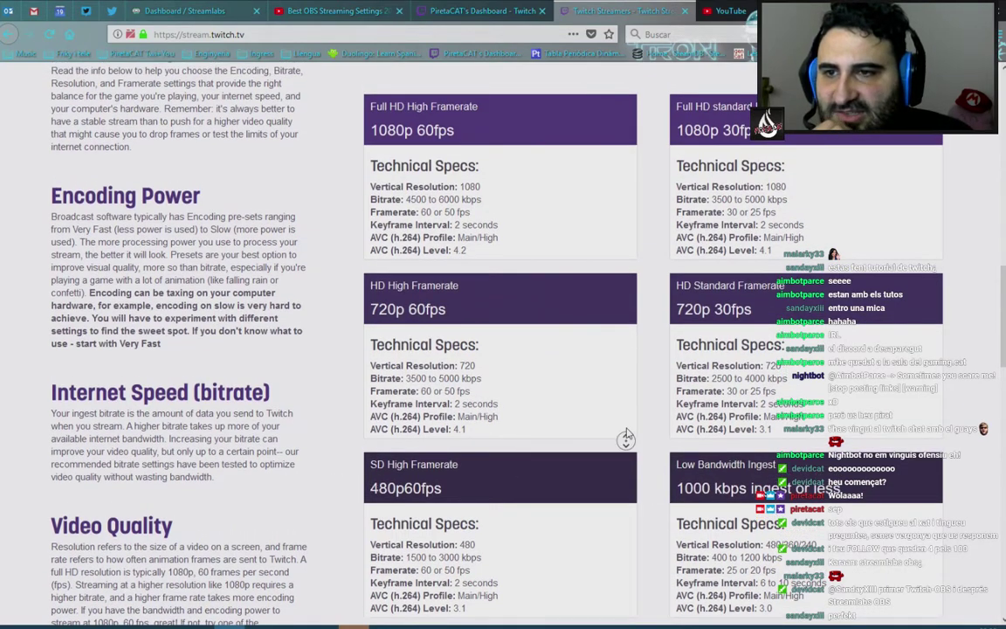
{"action": "scroll", "coordinate": [626, 437], "scroll_direction": "up", "scroll_amount": 1}
{"action": "scroll", "coordinate": [621, 406], "scroll_direction": "up", "scroll_amount": 3}
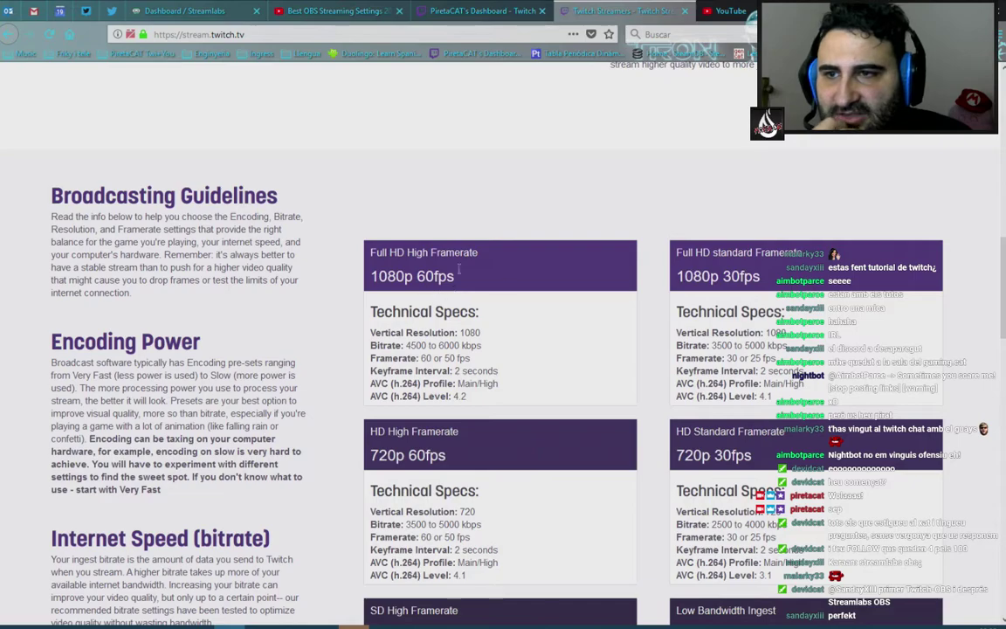
{"action": "middle_click", "coordinate": [638, 408]}
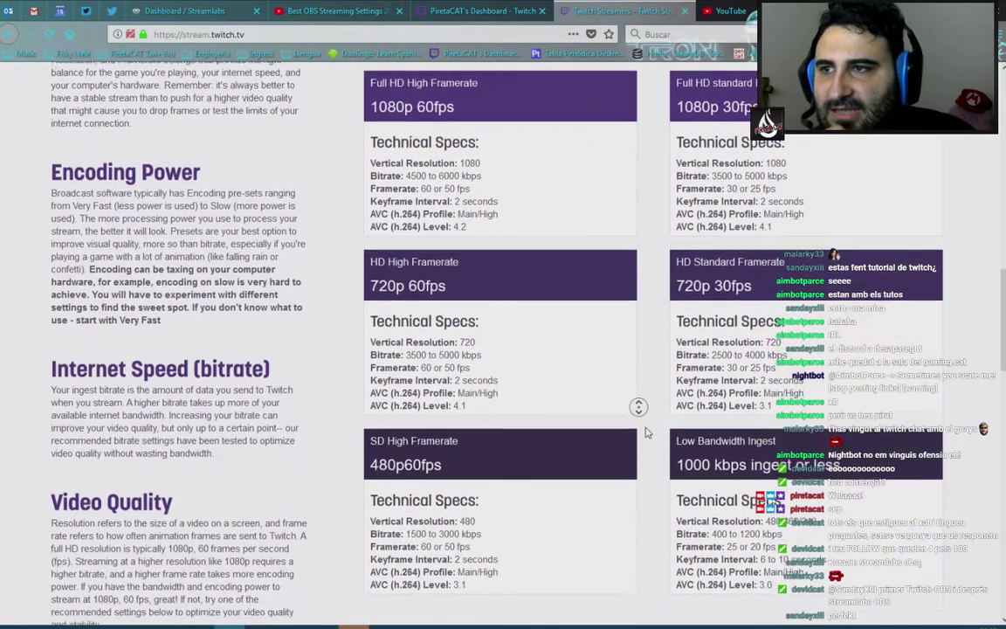
{"action": "left_click", "coordinate": [441, 172]}
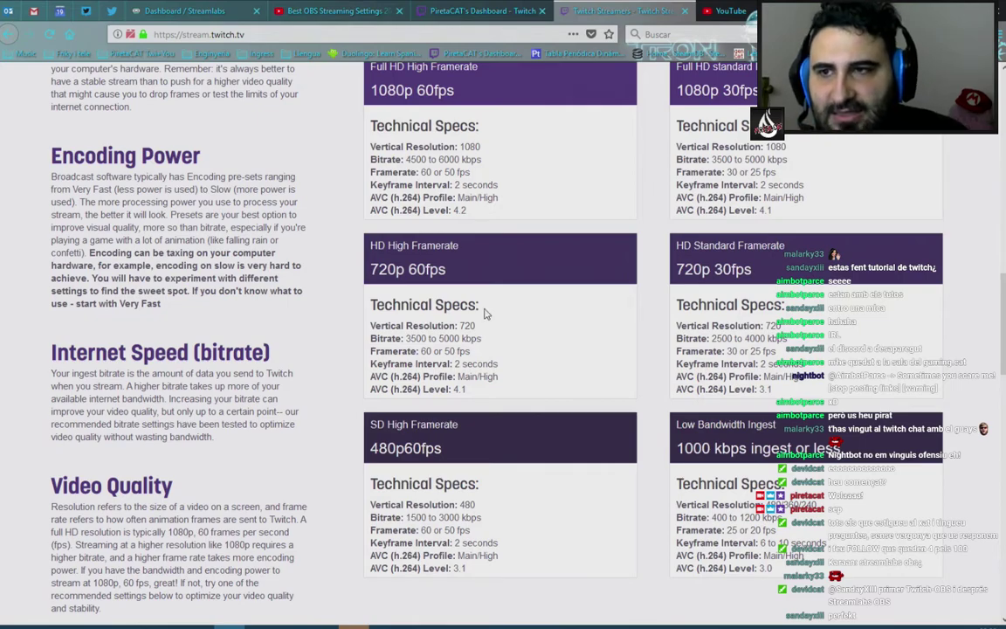
Switch to OBS, compare its Output, Audio, Hotkeys and Video settings with the Twitch guidelines, and close the settings without changes.
{"action": "key", "text": "alt+Tab"}
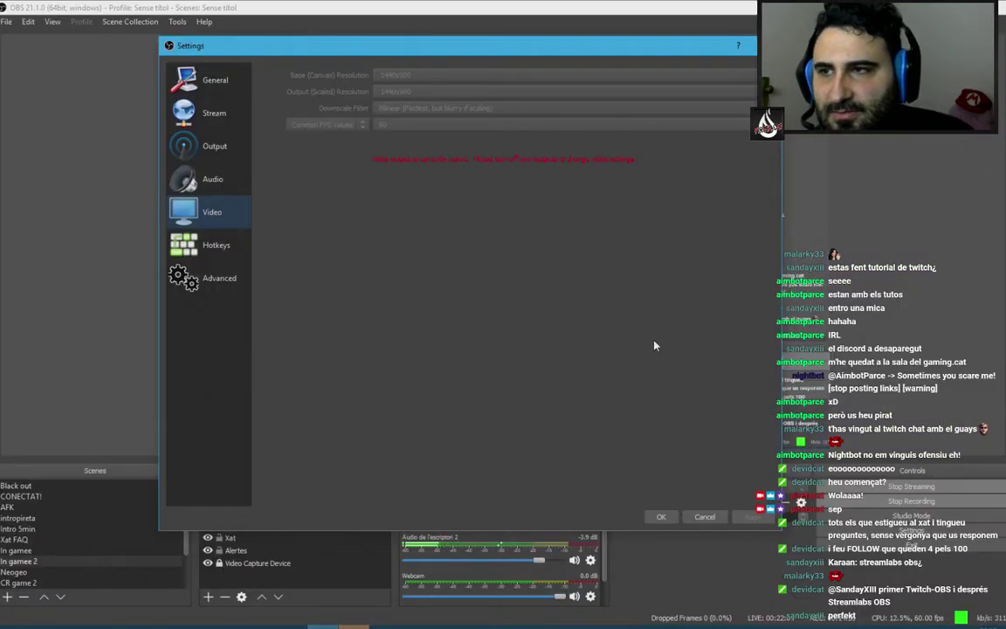
{"action": "left_click", "coordinate": [216, 149]}
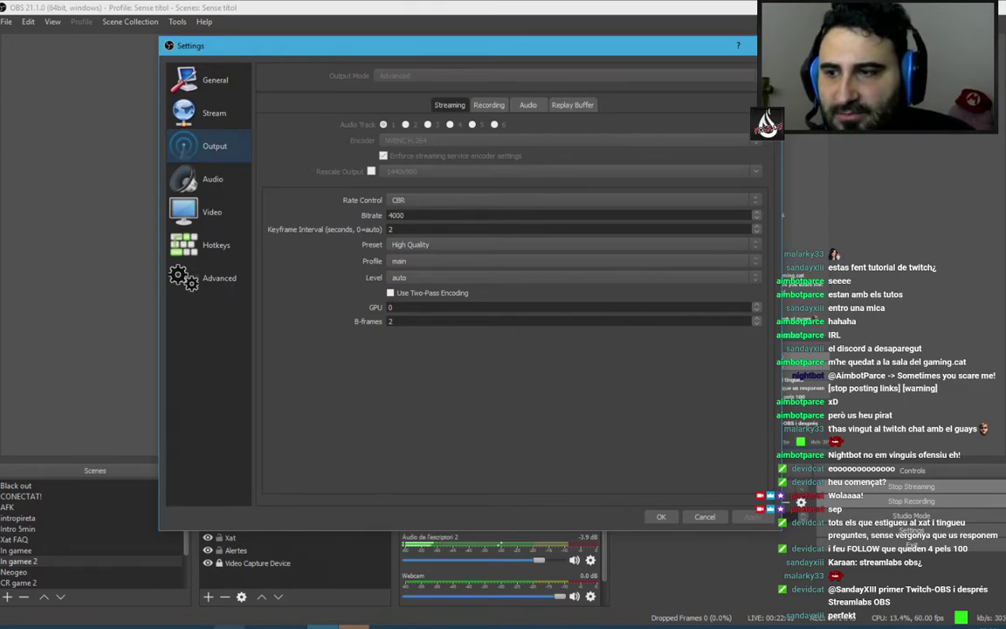
{"action": "key", "text": "alt+Tab"}
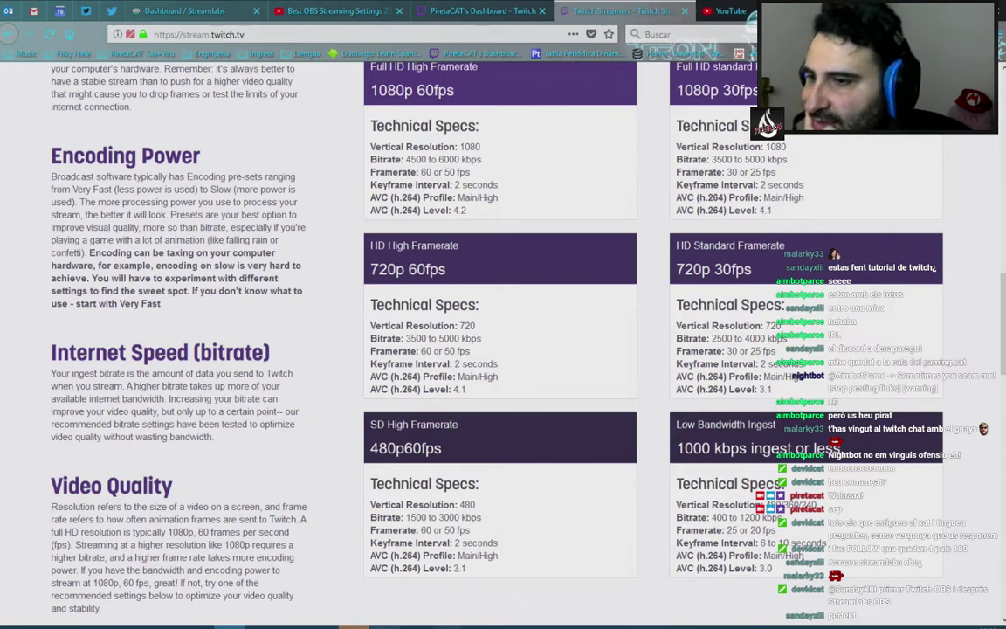
{"action": "key", "text": "alt+Tab"}
{"action": "left_click", "coordinate": [223, 179]}
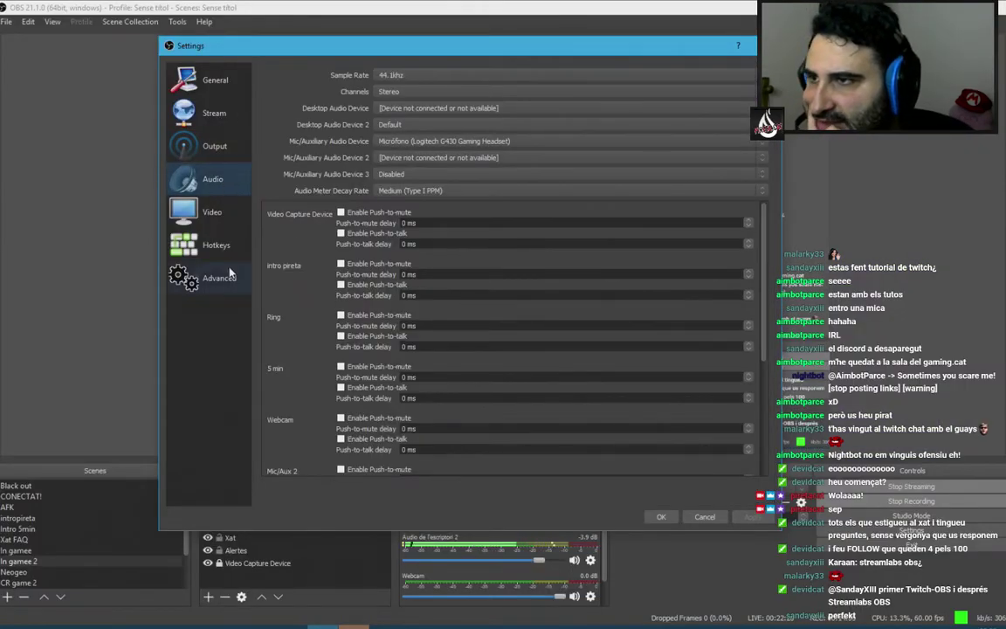
{"action": "left_click", "coordinate": [210, 245]}
{"action": "left_click", "coordinate": [194, 213]}
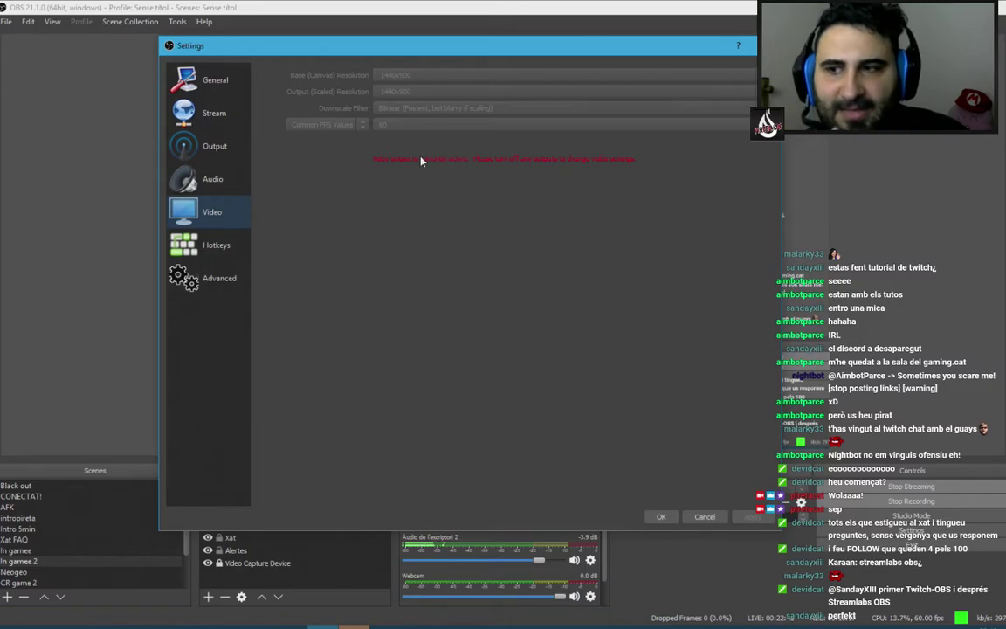
{"action": "left_click", "coordinate": [704, 518]}
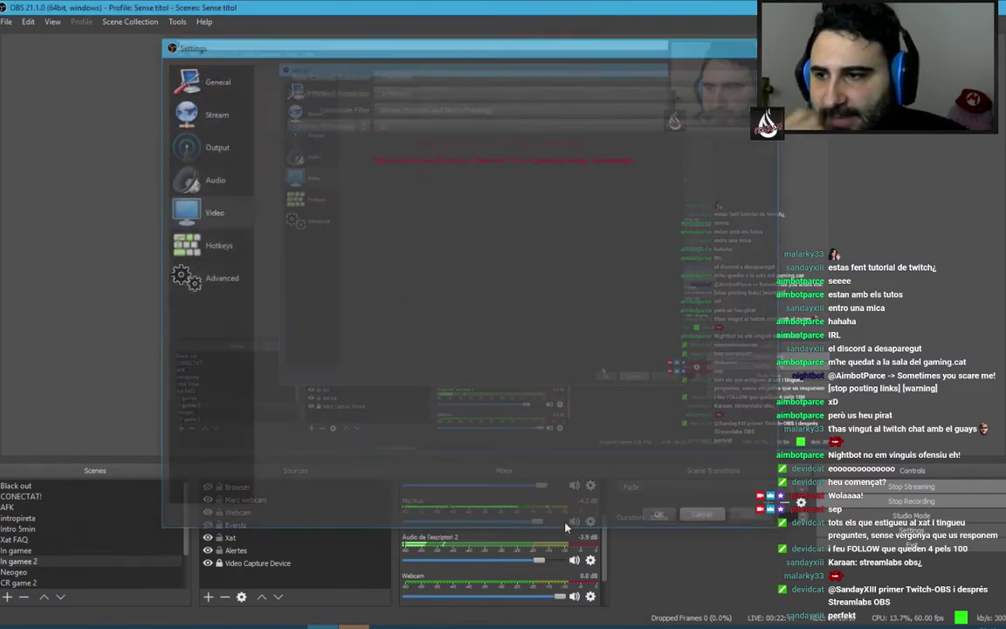
Select the Video Capture Device source in the In gamee 2 scene and inspect its frame in the preview.
{"action": "left_click", "coordinate": [258, 563]}
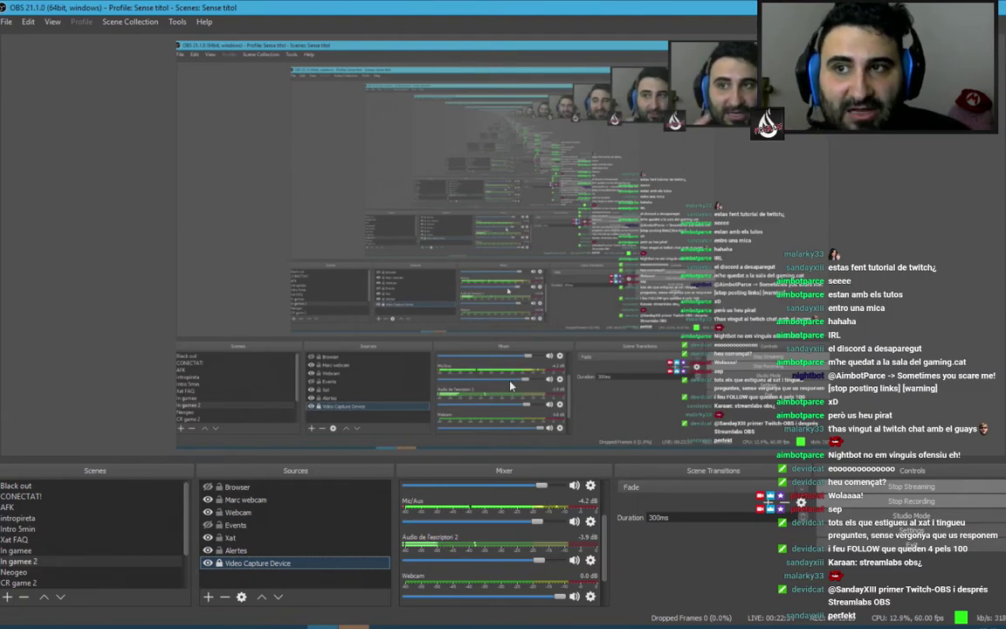
{"action": "left_click", "coordinate": [443, 210]}
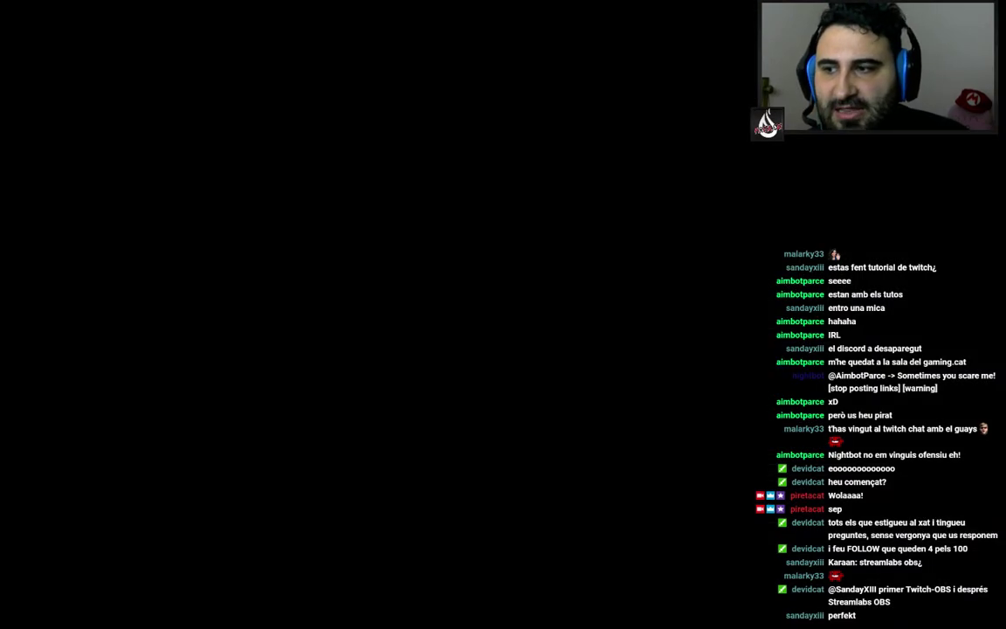
{"action": "left_click", "coordinate": [218, 563]}
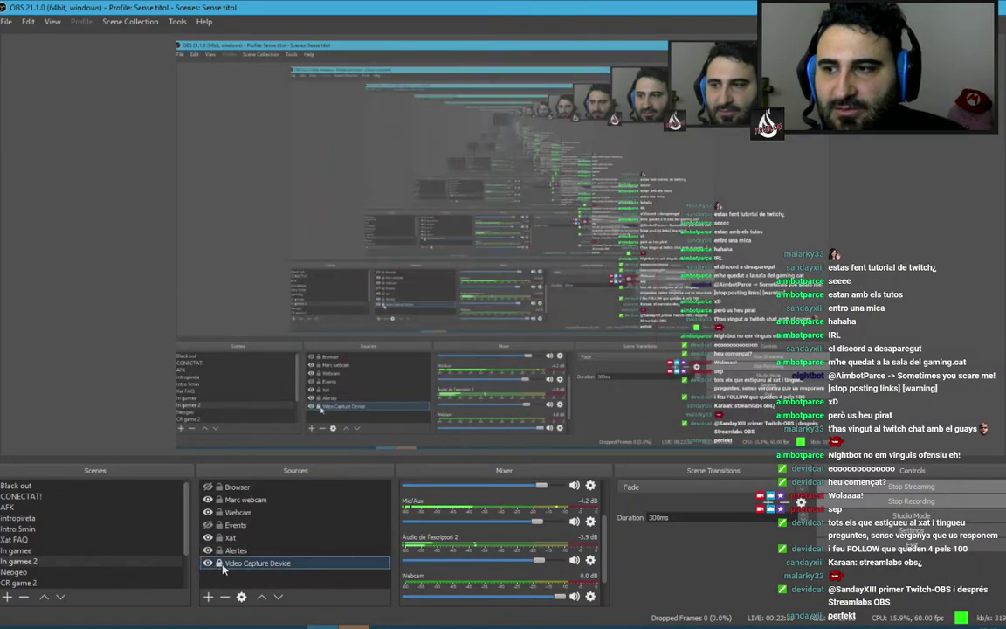
{"action": "left_click", "coordinate": [198, 270]}
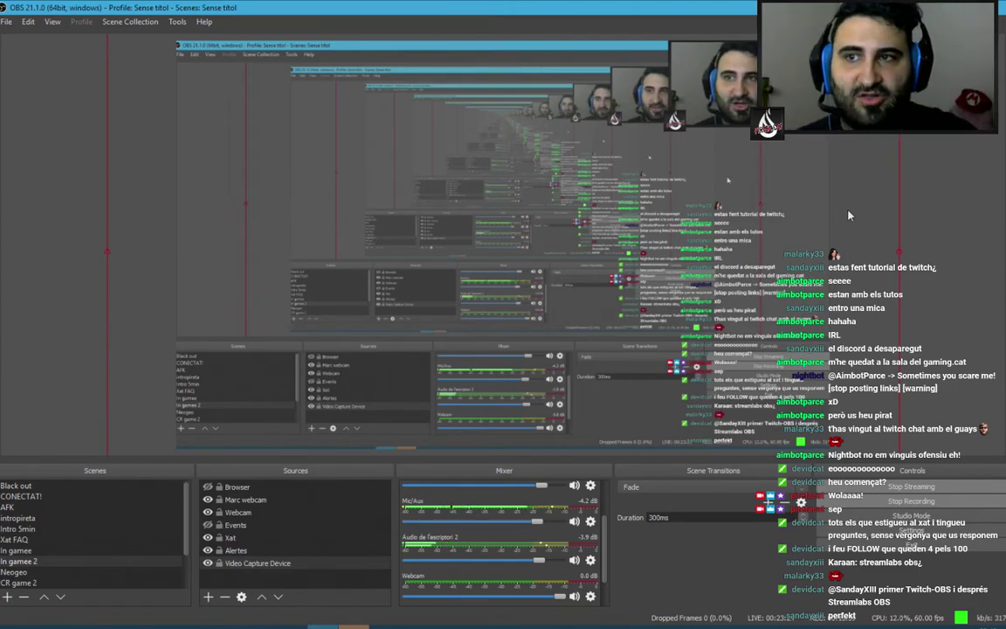
Switch the live scene to CR careta.
{"action": "scroll", "coordinate": [43, 553], "scroll_direction": "down", "scroll_amount": 2}
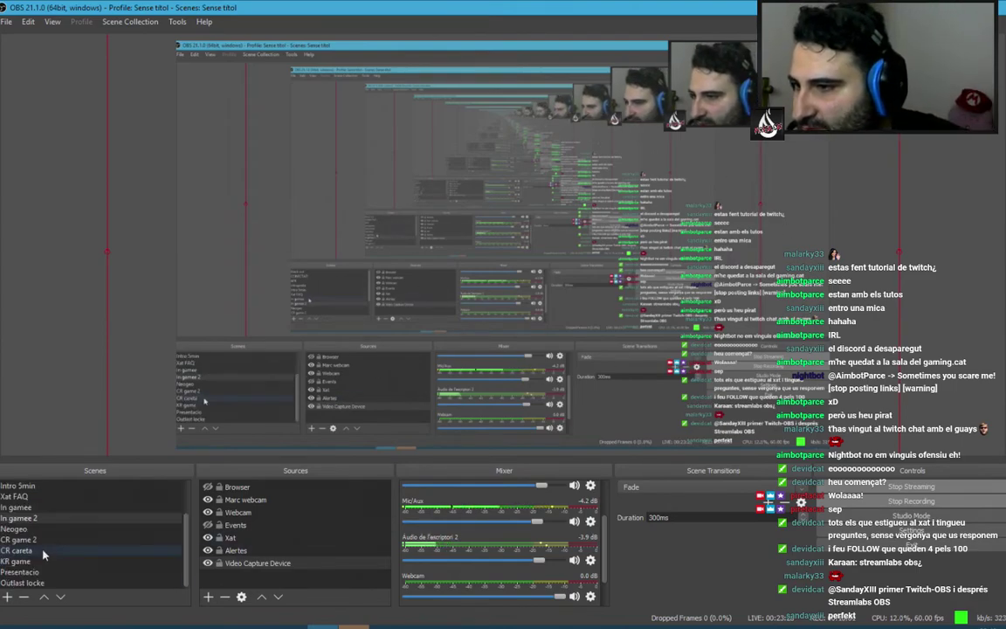
{"action": "left_click", "coordinate": [35, 551]}
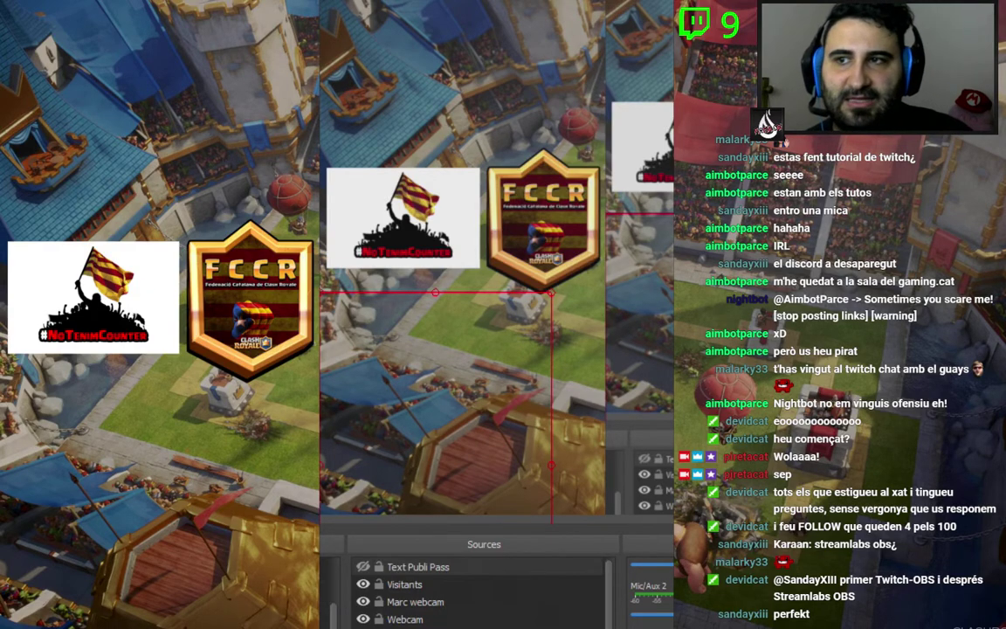
Bring the OBS window back to the front and maximize it.
{"action": "key", "text": "alt+Tab"}
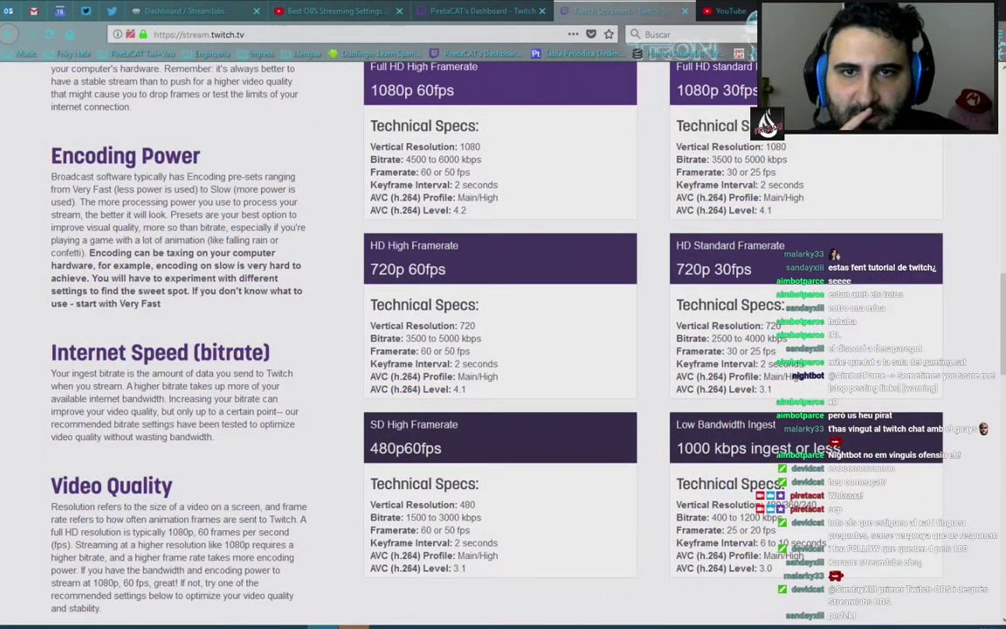
{"action": "key", "text": "alt+Tab"}
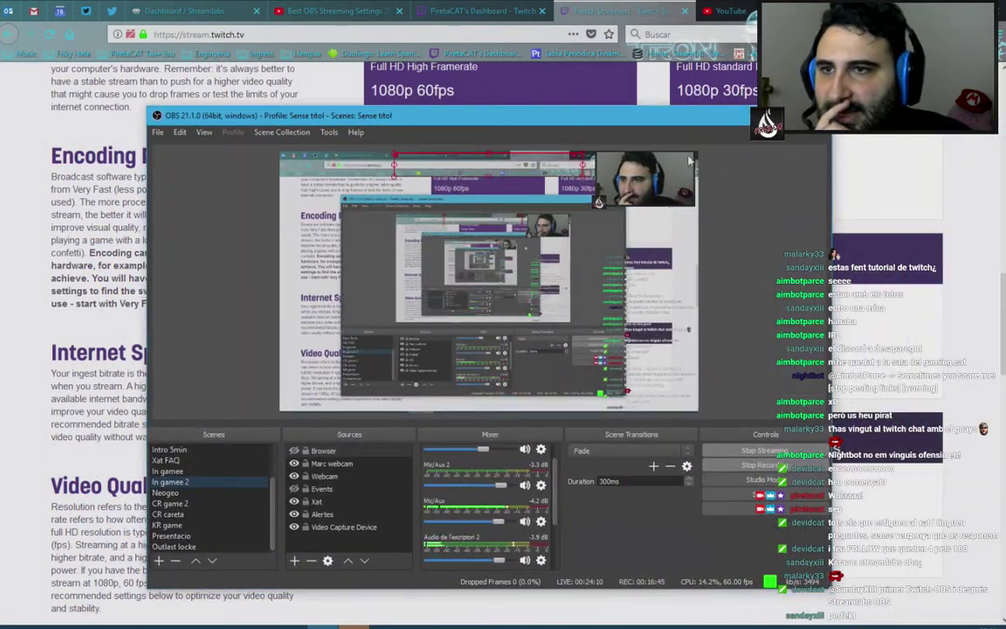
{"action": "key", "text": "super+Up"}
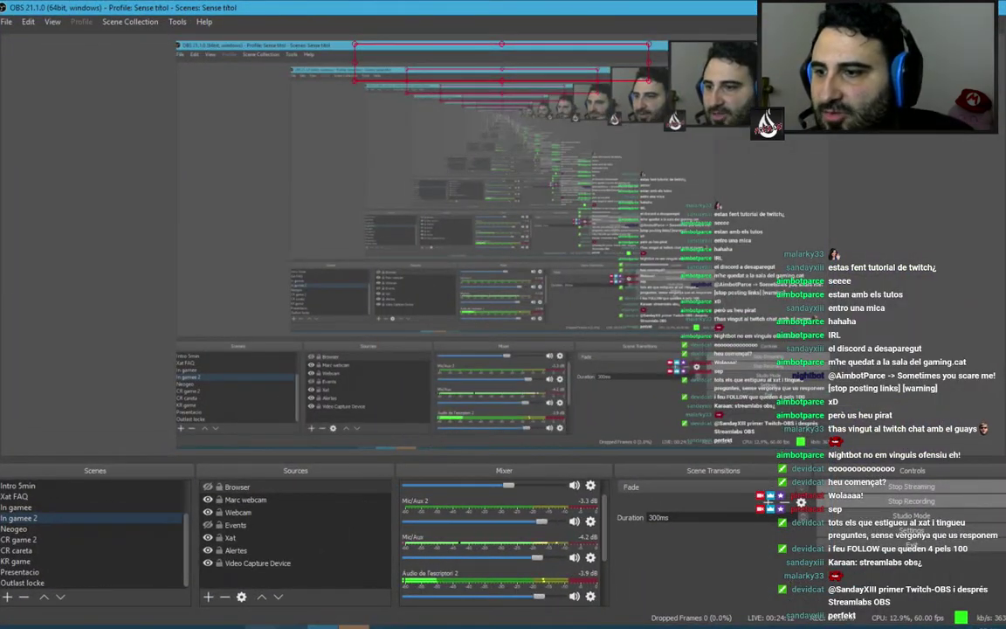
Return to Twitch's guidelines in the browser and highlight the 400 to 1200 kbps bitrate under Low Bandwidth Ingest.
{"action": "key", "text": "alt+Tab"}
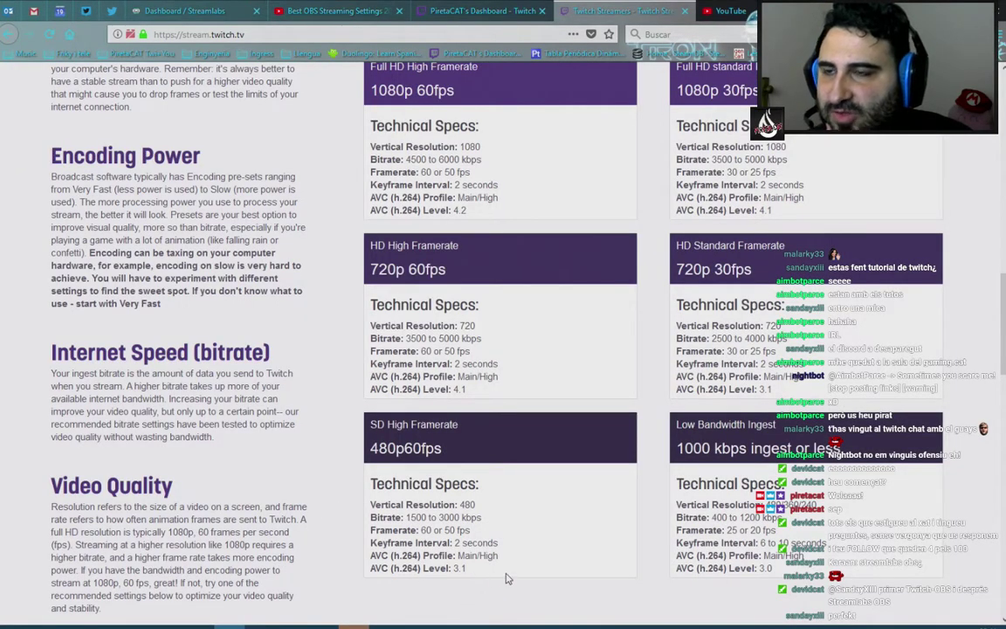
{"action": "scroll", "coordinate": [505, 578], "scroll_direction": "up", "scroll_amount": 2}
{"action": "scroll", "coordinate": [504, 579], "scroll_direction": "down", "scroll_amount": 2}
{"action": "middle_click", "coordinate": [668, 502]}
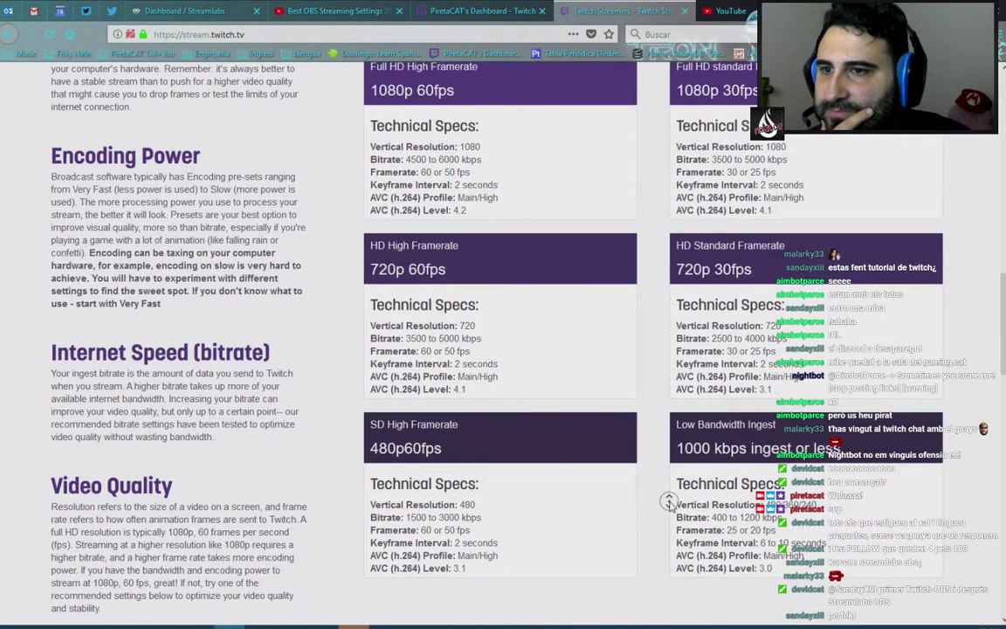
{"action": "left_click", "coordinate": [667, 499]}
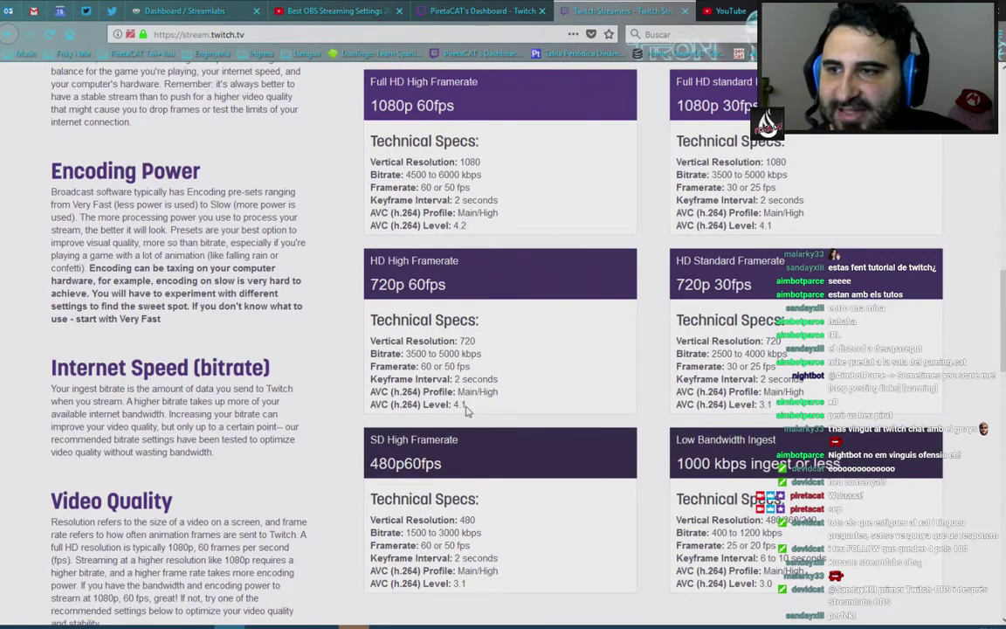
{"action": "left_click_drag", "start_coordinate": [482, 534], "coordinate": [405, 533]}
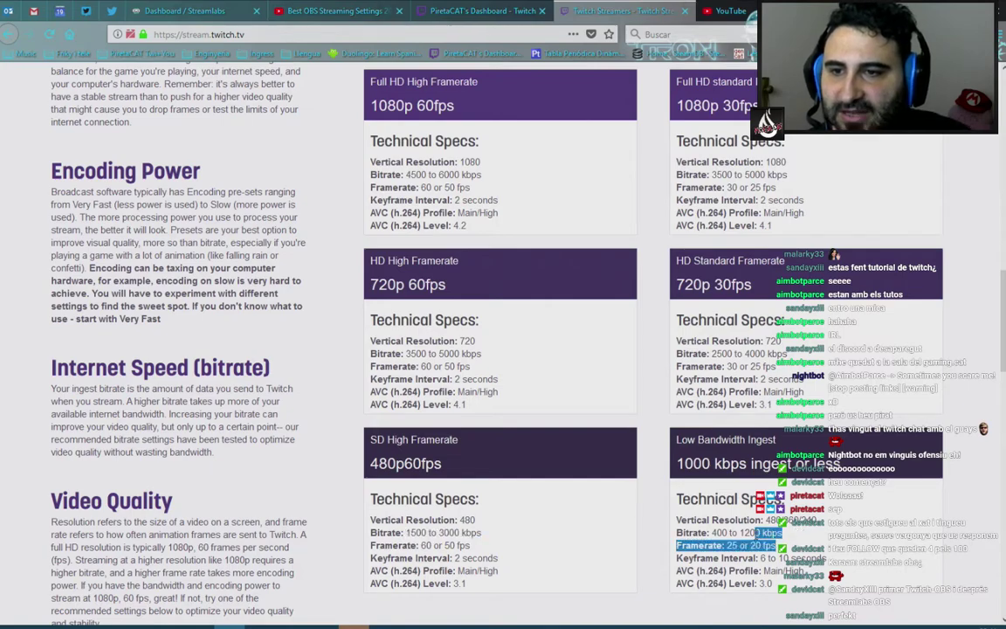
{"action": "left_click", "coordinate": [746, 535]}
{"action": "left_click_drag", "start_coordinate": [712, 534], "coordinate": [794, 541]}
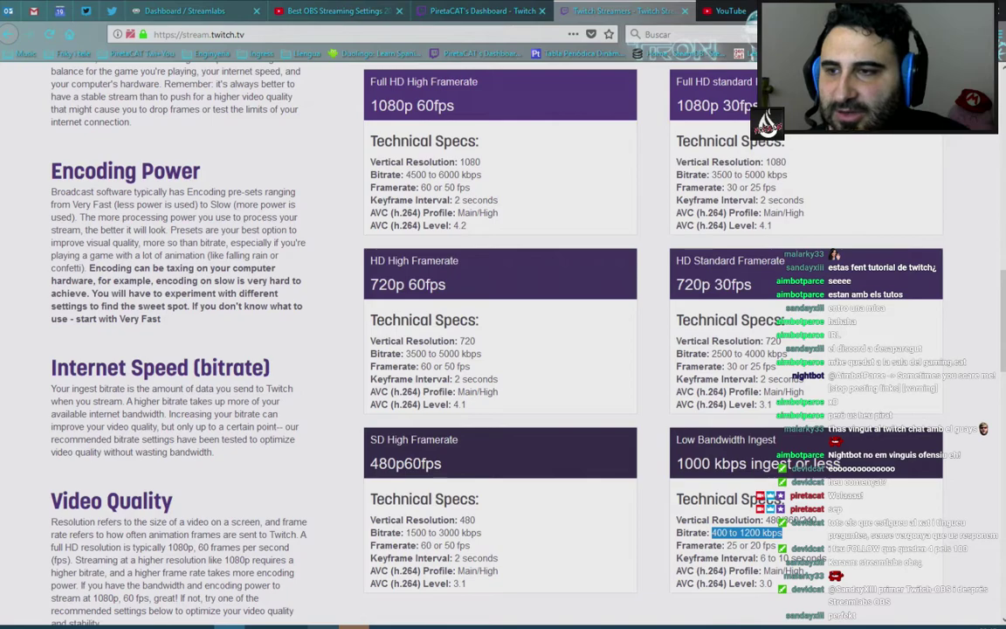
Switch to OBS and open the streaming output settings to check the bitrate.
{"action": "key", "text": "alt+Tab"}
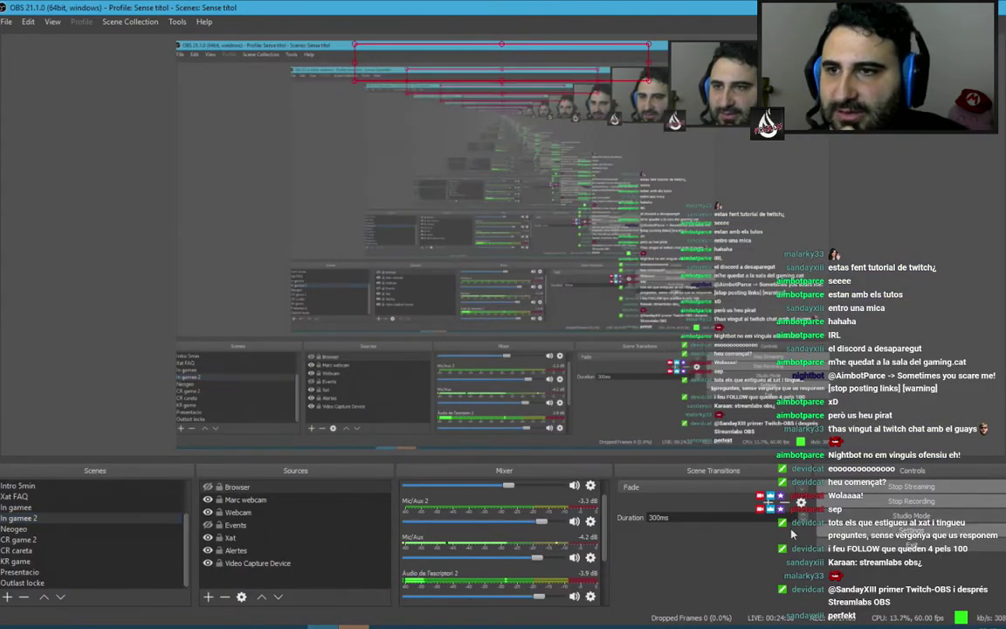
{"action": "left_click", "coordinate": [793, 530]}
{"action": "left_click", "coordinate": [233, 178]}
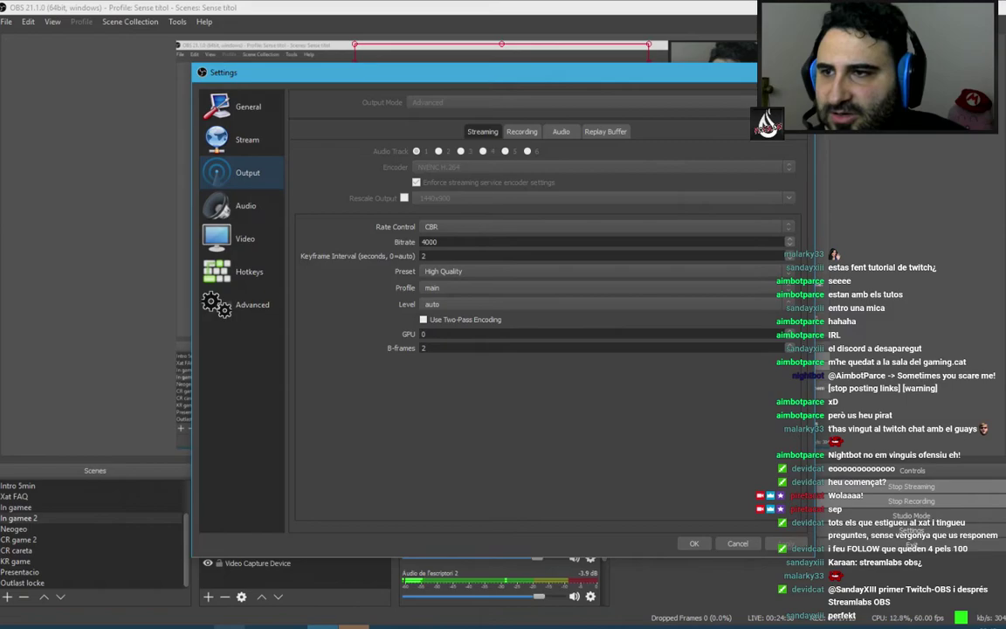
Switch to the browser's Best OBS Streaming Settings 2018 video and pause it at about 5:28 on the recommended bitrate table.
{"action": "key", "text": "alt+Tab"}
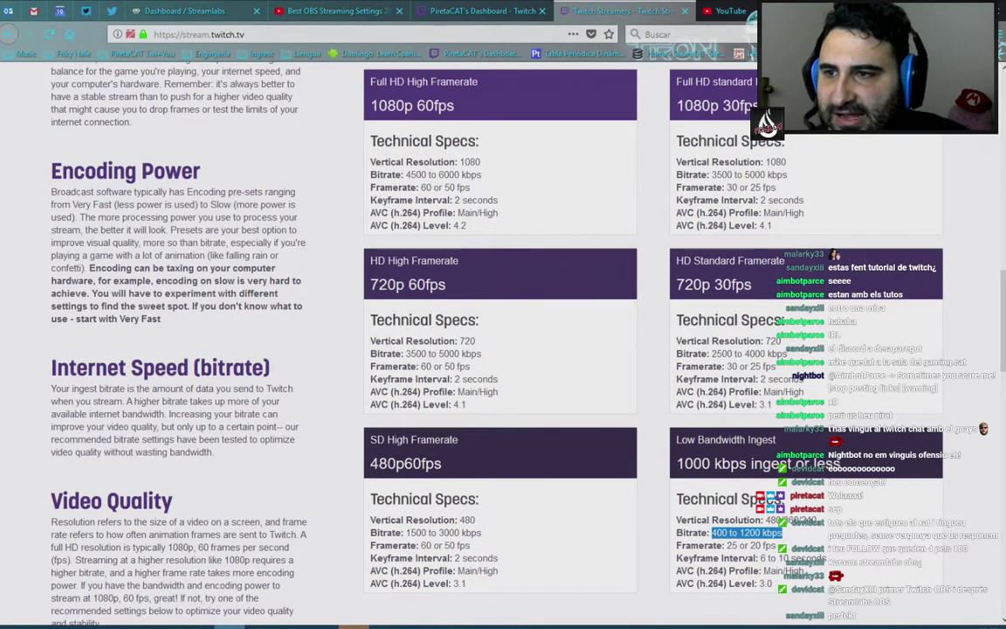
{"action": "left_click", "coordinate": [485, 360]}
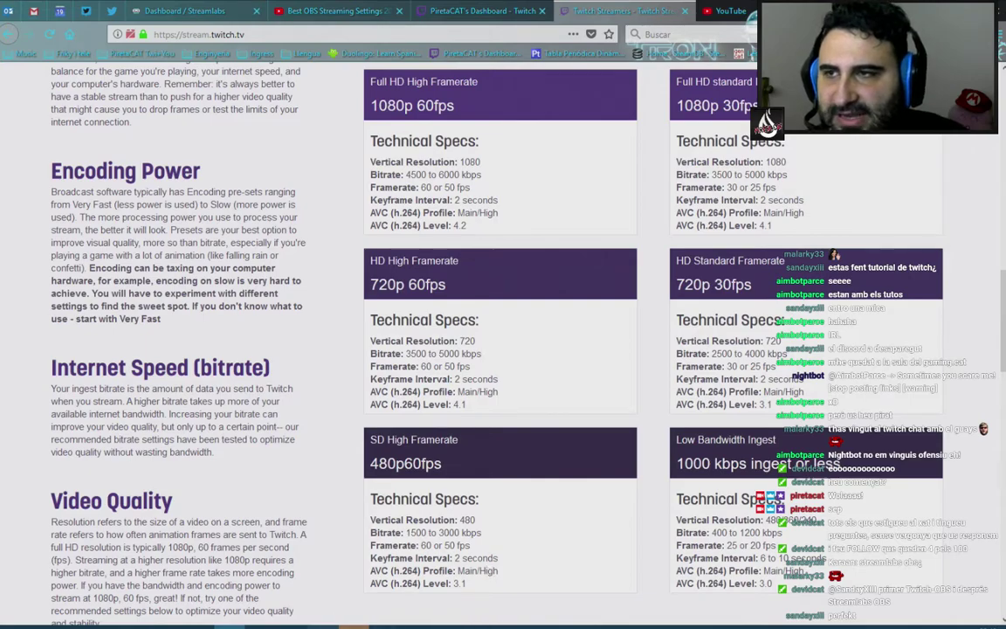
{"action": "key", "text": "ctrl+shift+Tab"}
{"action": "key", "text": "ctrl+shift+Tab"}
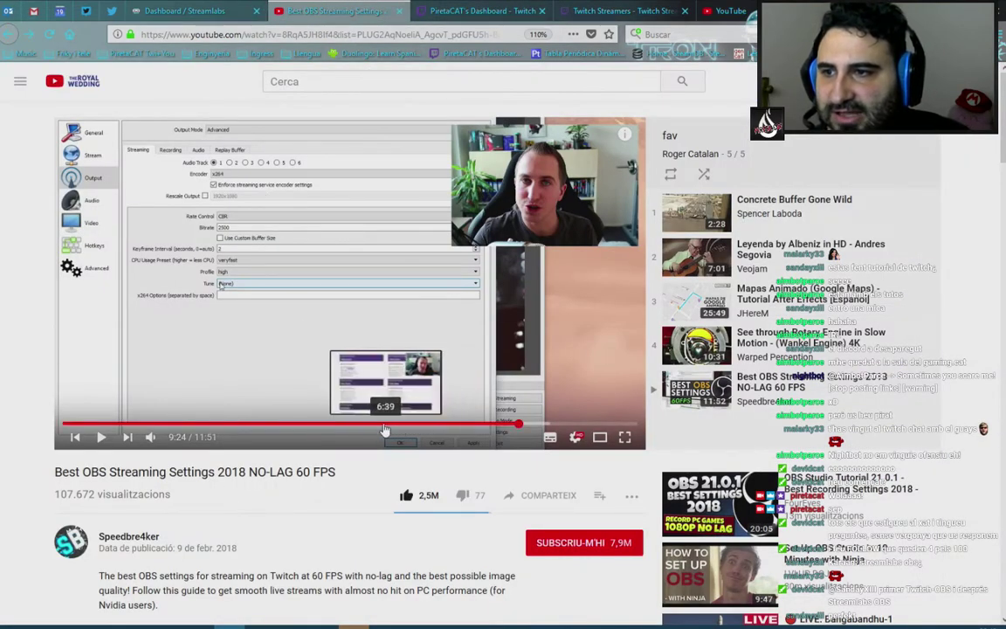
{"action": "left_click", "coordinate": [328, 427]}
{"action": "left_click", "coordinate": [417, 375]}
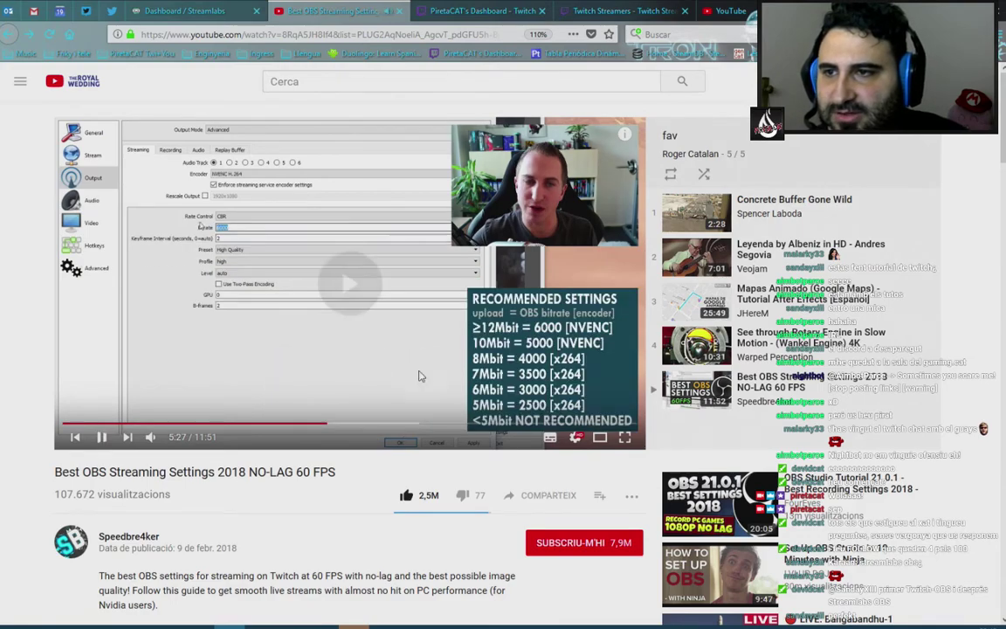
{"action": "left_click", "coordinate": [307, 326]}
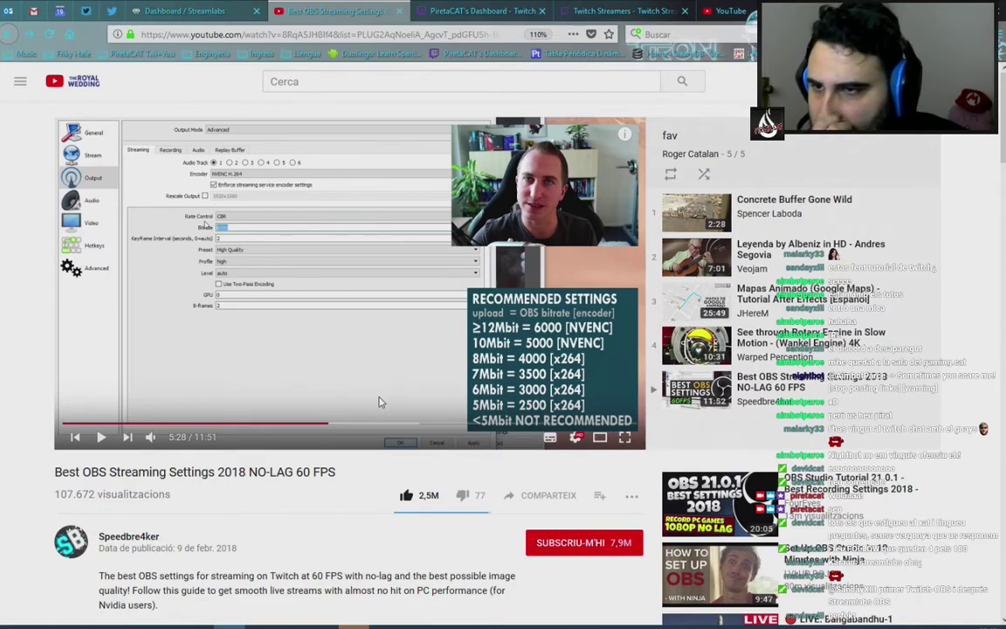
Highlight Twitch's 6000 kbps upper bitrate for 1080p 60fps in the guidelines and return to the recommended-settings video.
{"action": "key", "text": "ctrl+Tab"}
{"action": "key", "text": "ctrl+Tab"}
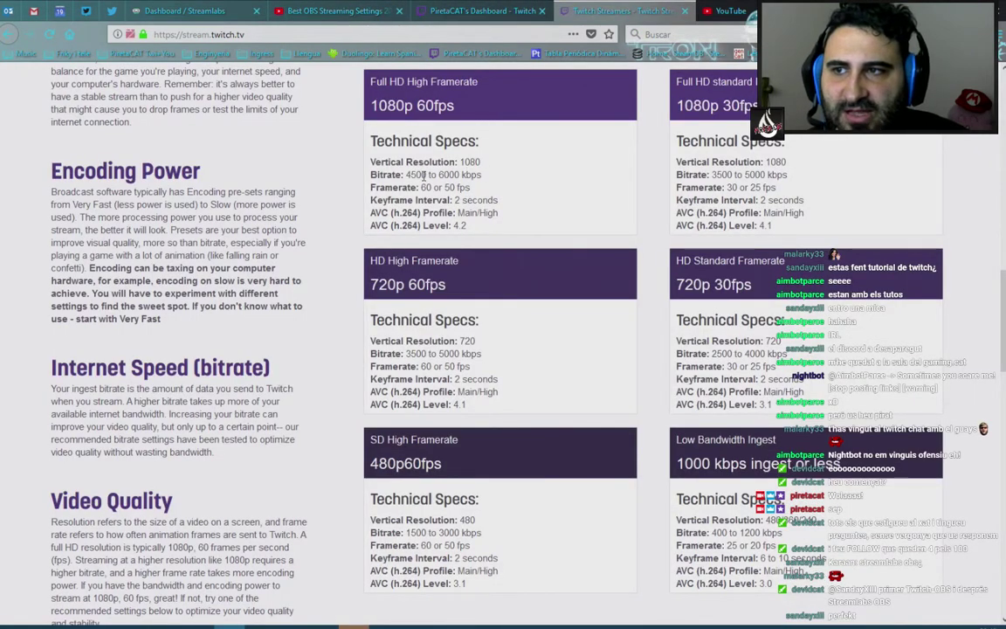
{"action": "left_click_drag", "start_coordinate": [439, 175], "coordinate": [483, 176]}
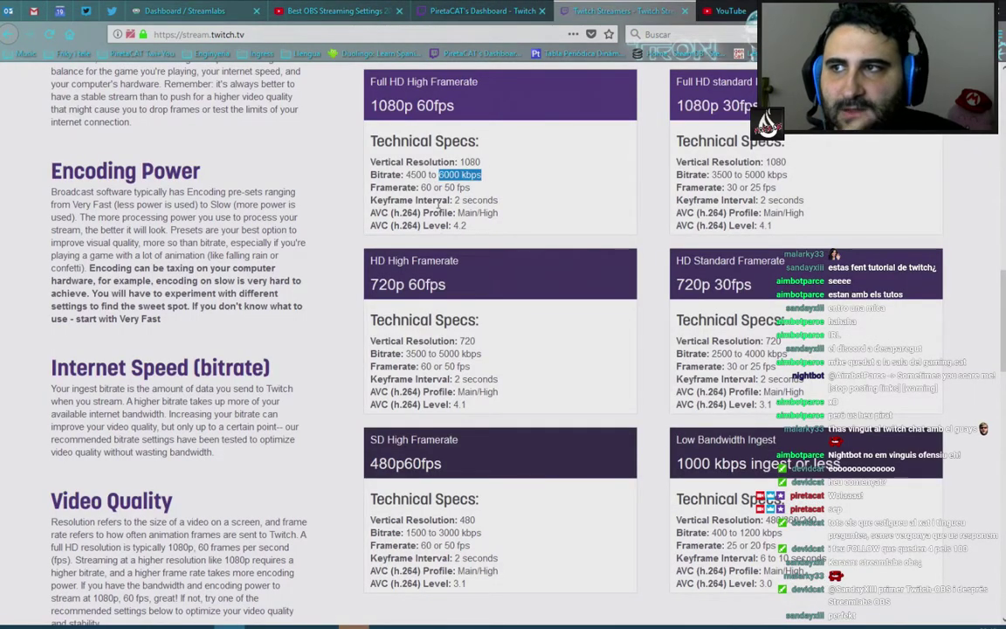
{"action": "key", "text": "ctrl+shift+Tab"}
{"action": "key", "text": "ctrl+shift+Tab"}
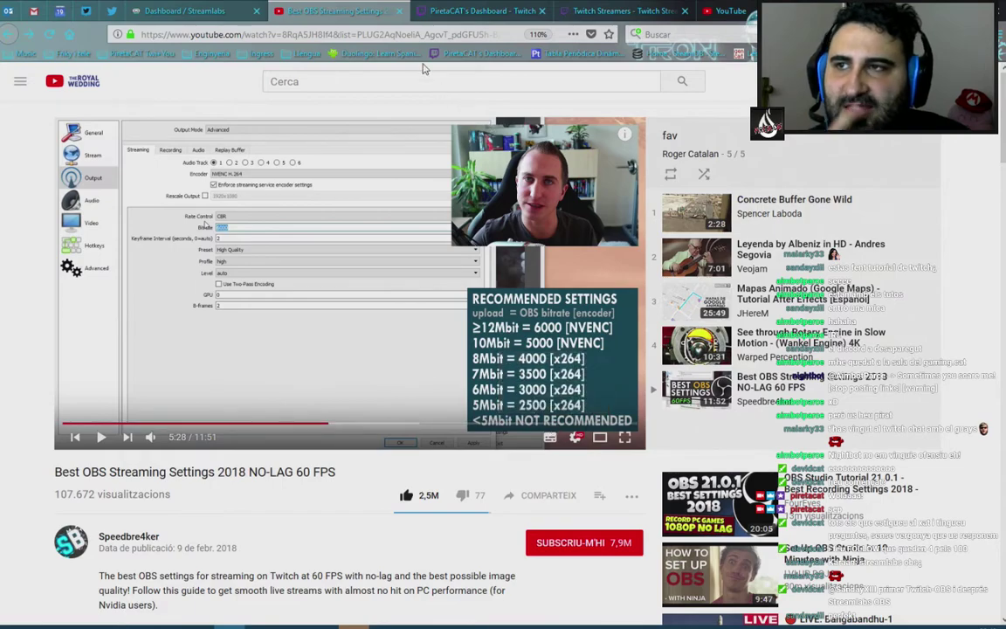
Return to Twitch's guidelines, highlight the 1500 to 3000 kbps bitrate under 480p60fps, and clear the highlight.
{"action": "left_click", "coordinate": [472, 10]}
{"action": "left_click", "coordinate": [607, 11]}
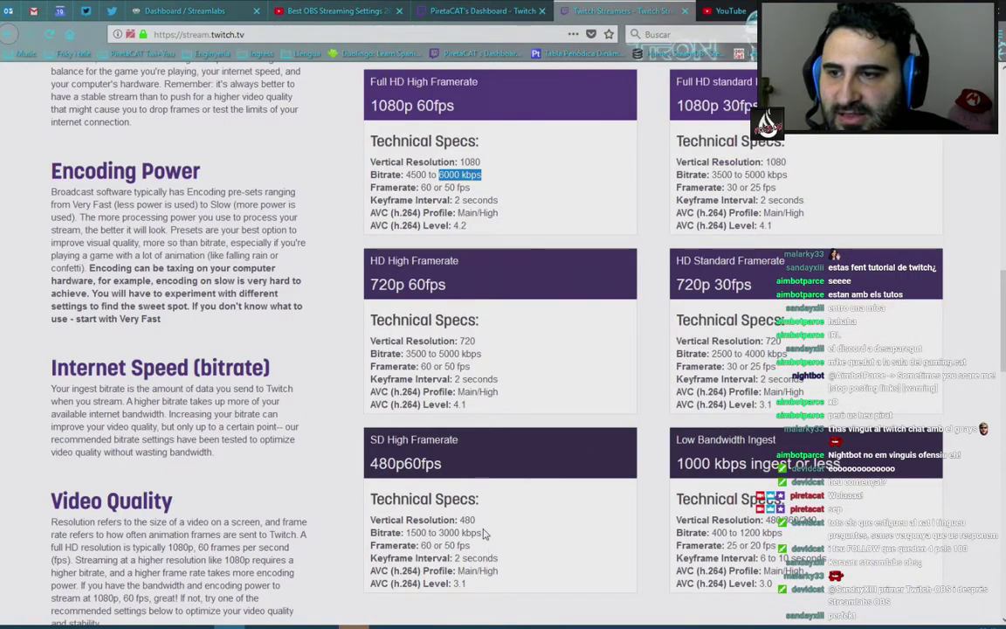
{"action": "left_click_drag", "start_coordinate": [481, 532], "coordinate": [402, 532]}
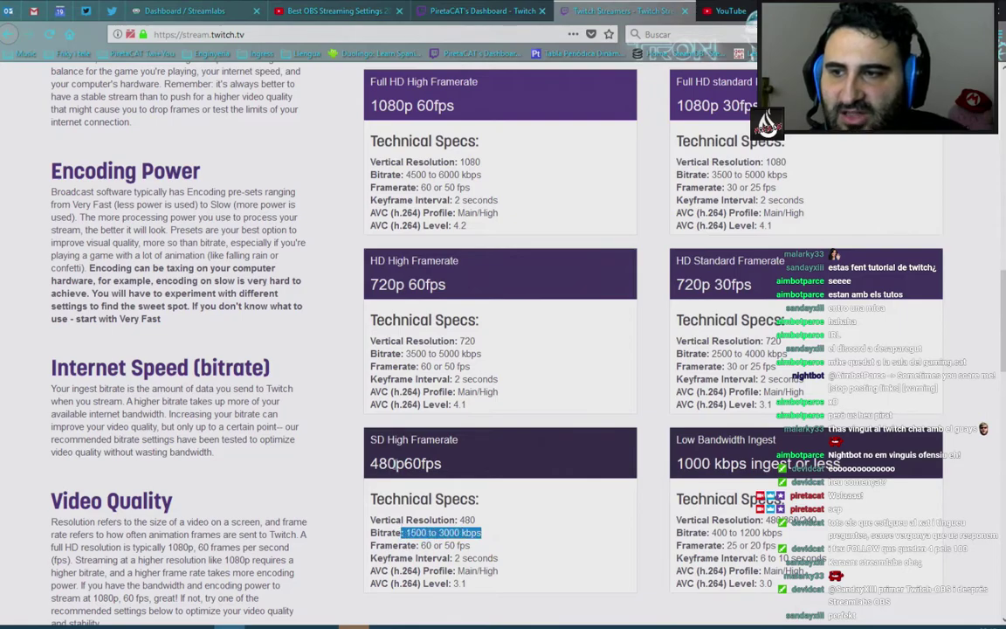
{"action": "left_click", "coordinate": [439, 491]}
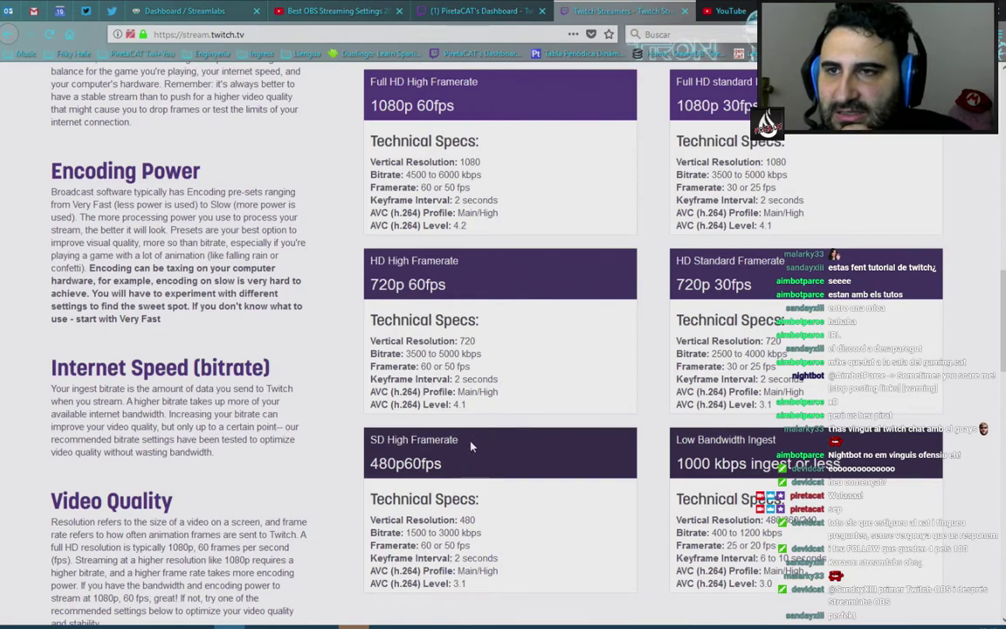
Compare the video's recommended bitrate table with the technical specs in Twitch's guidelines.
{"action": "left_click", "coordinate": [472, 10]}
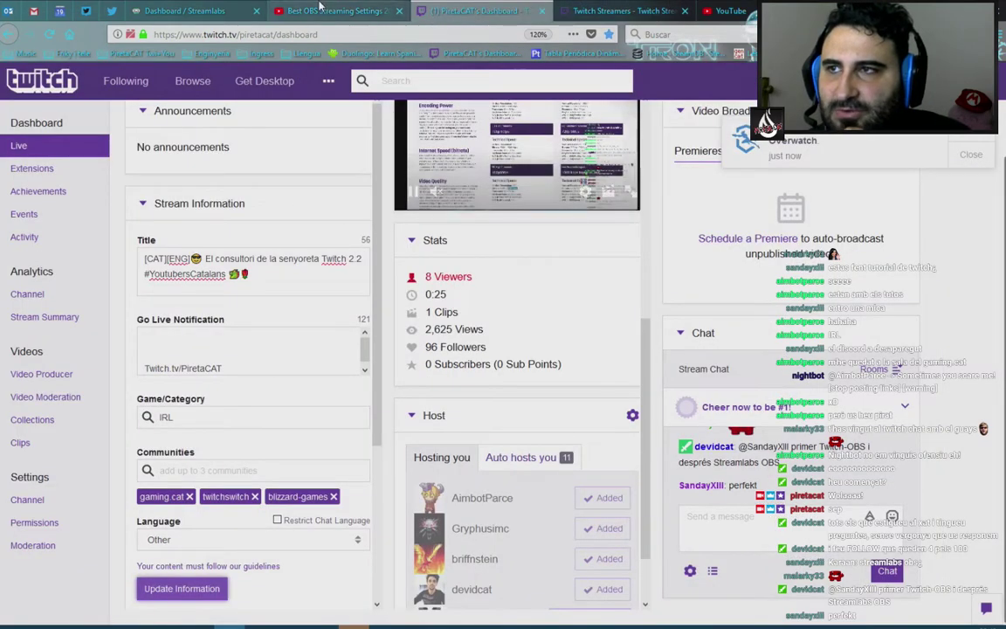
{"action": "left_click", "coordinate": [319, 9]}
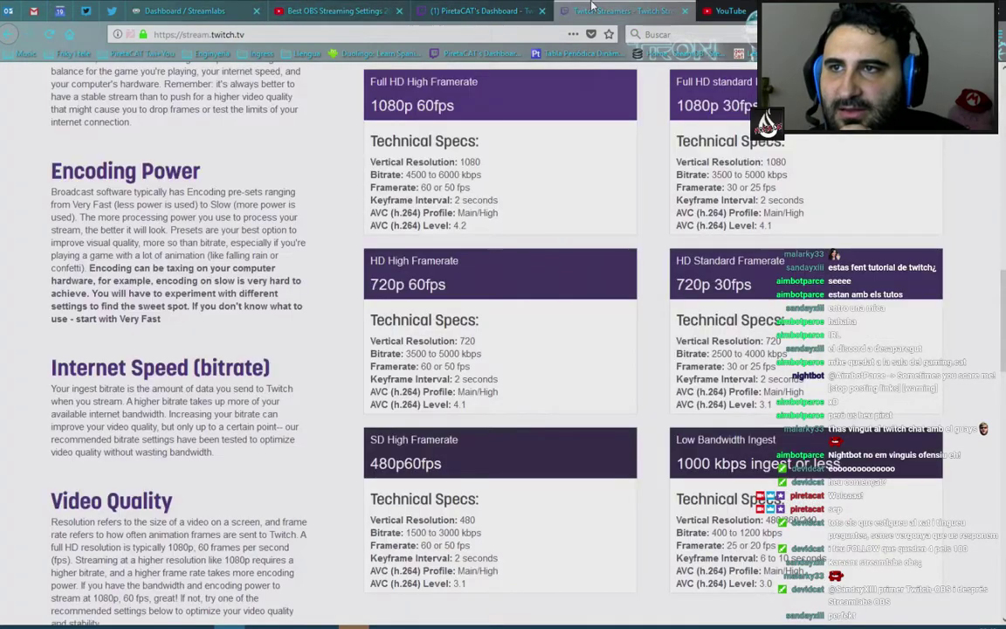
{"action": "left_click", "coordinate": [611, 10]}
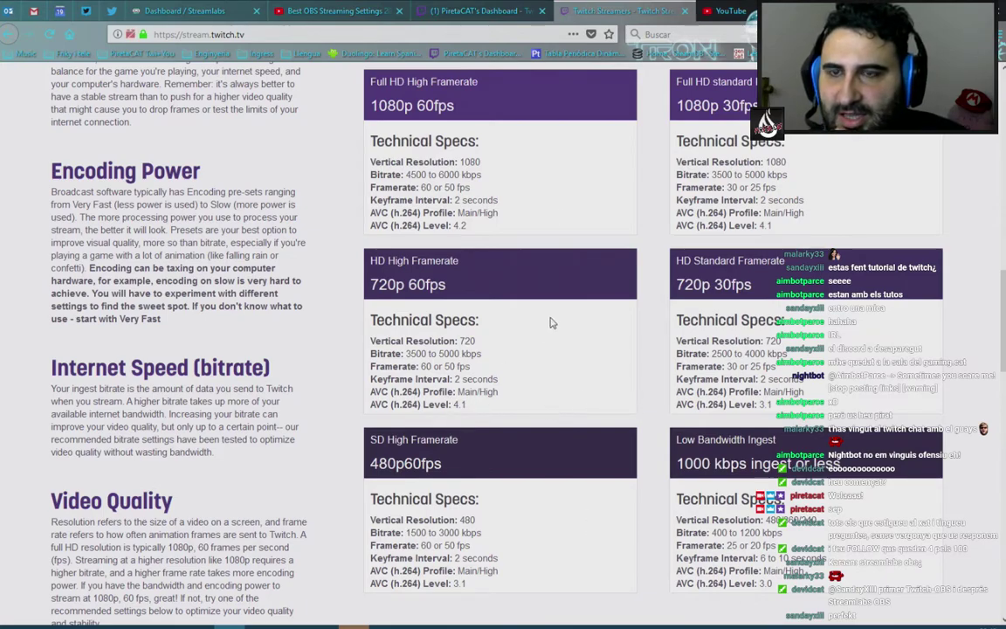
{"action": "left_click", "coordinate": [336, 10]}
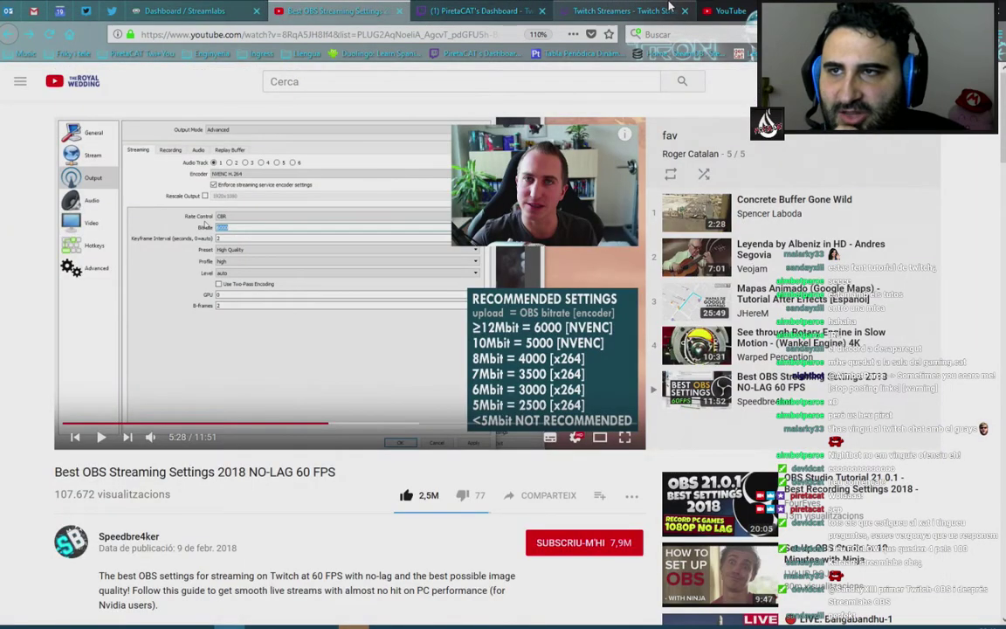
{"action": "left_click", "coordinate": [611, 10]}
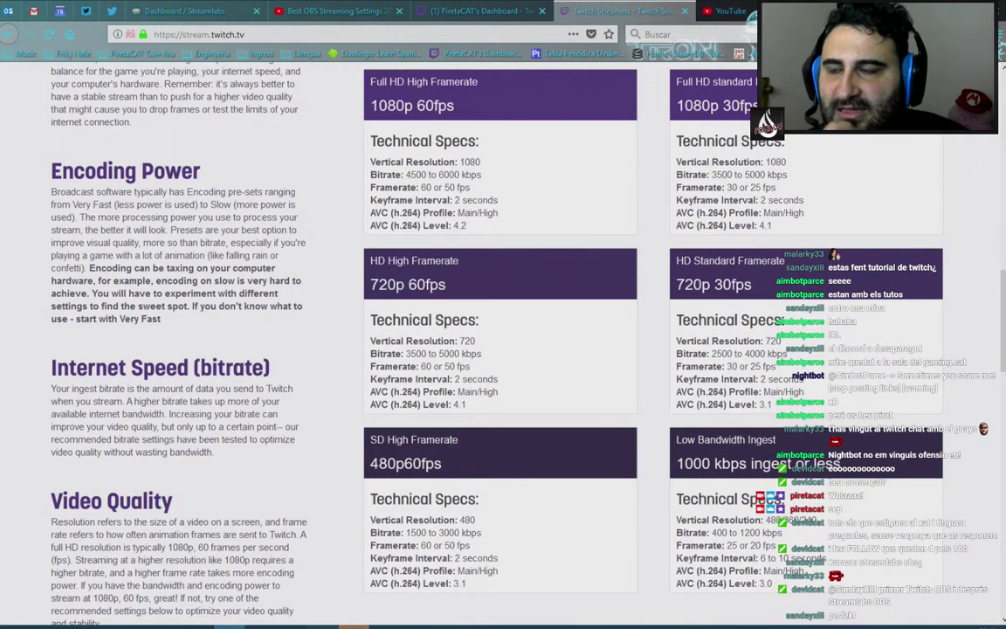
Switch to OBS and review the recording and audio output settings, finishing on the streaming output settings.
{"action": "key", "text": "alt+Tab"}
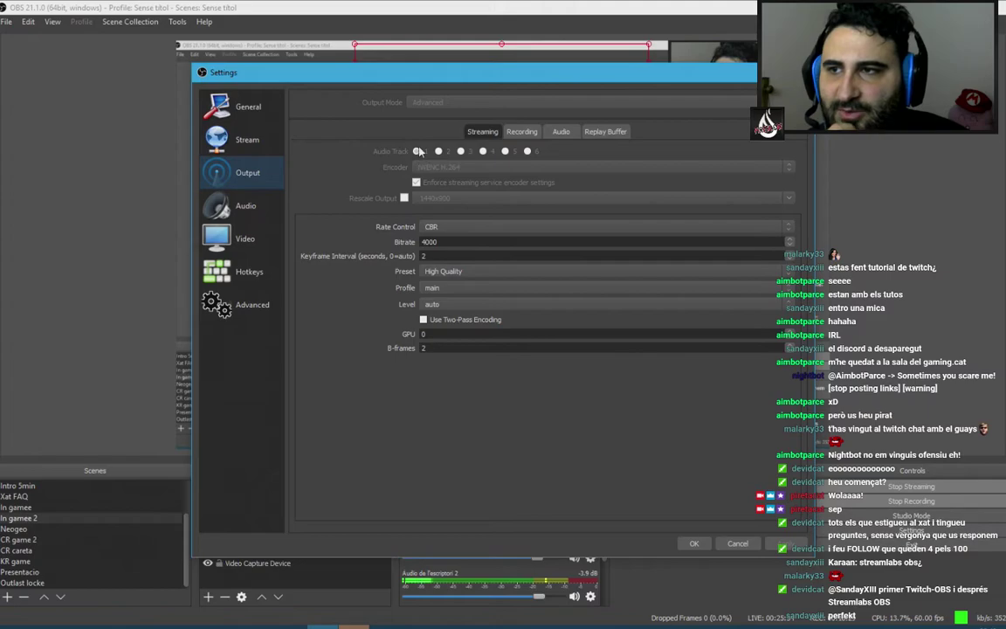
{"action": "left_click", "coordinate": [616, 134]}
{"action": "left_click", "coordinate": [522, 132]}
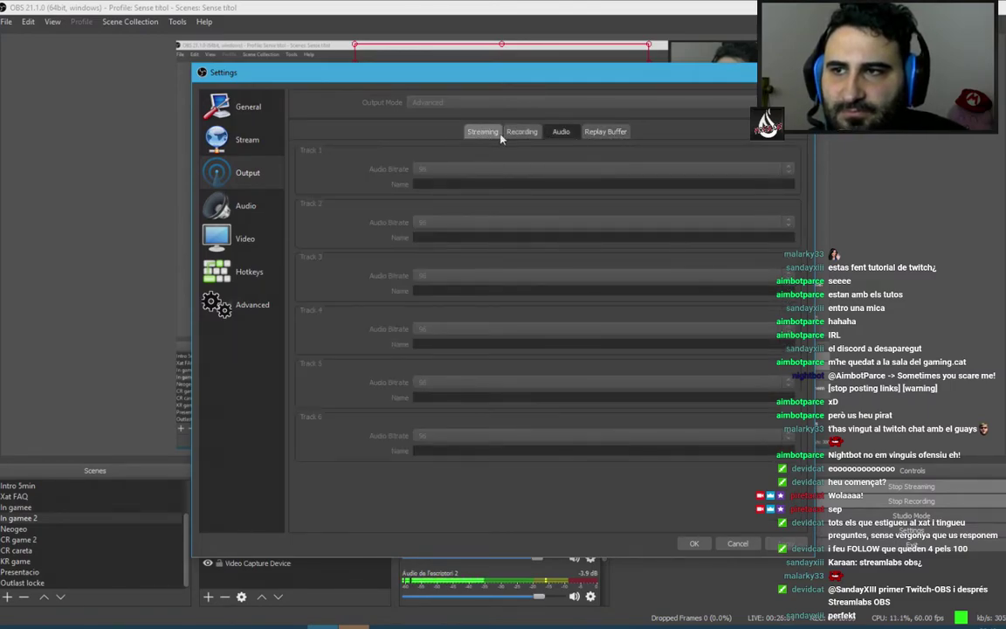
{"action": "left_click", "coordinate": [560, 132]}
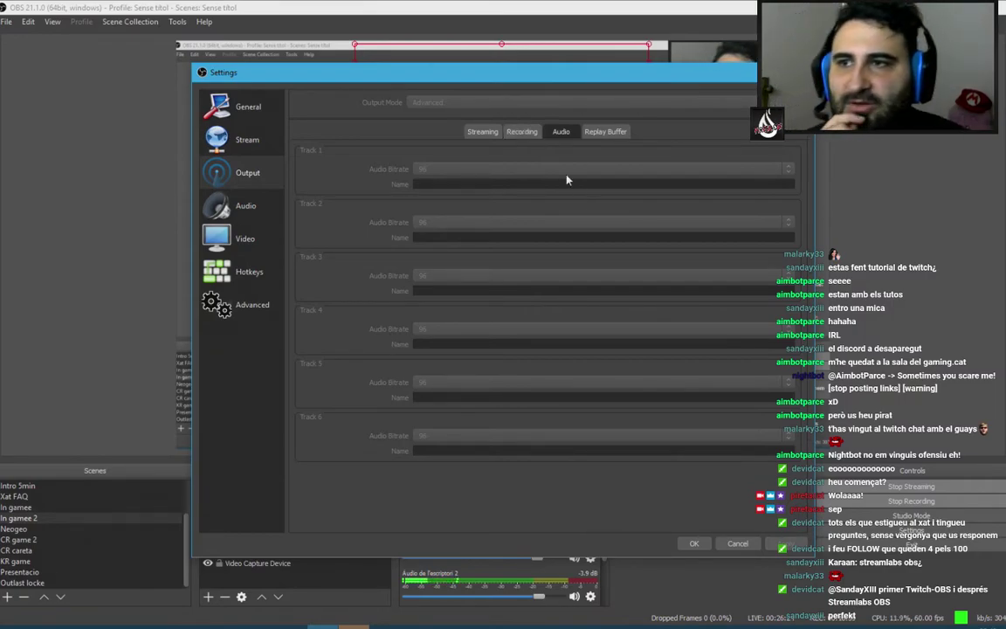
{"action": "left_click", "coordinate": [522, 131]}
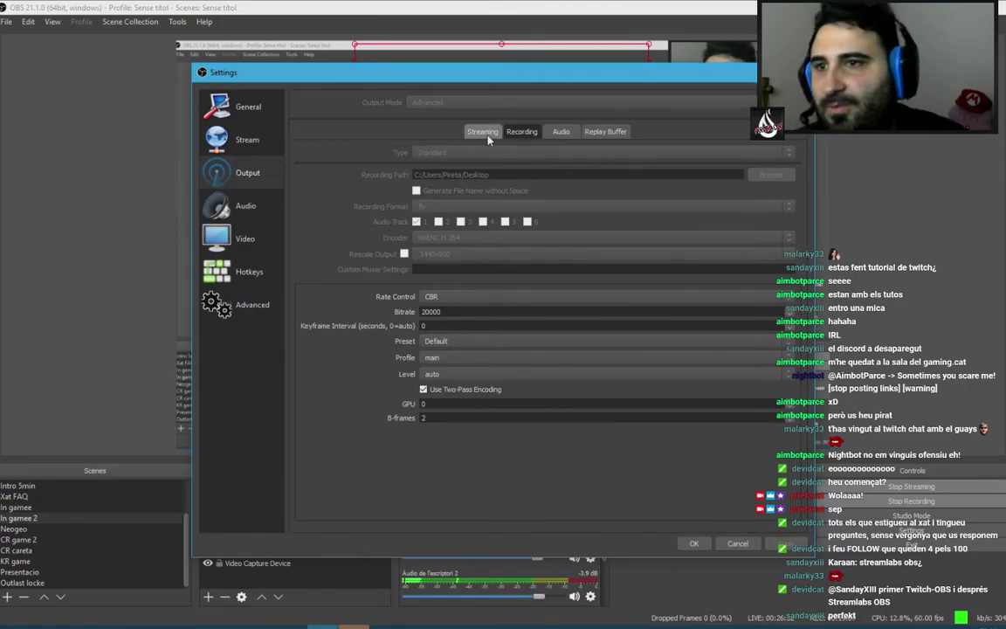
{"action": "left_click", "coordinate": [484, 132]}
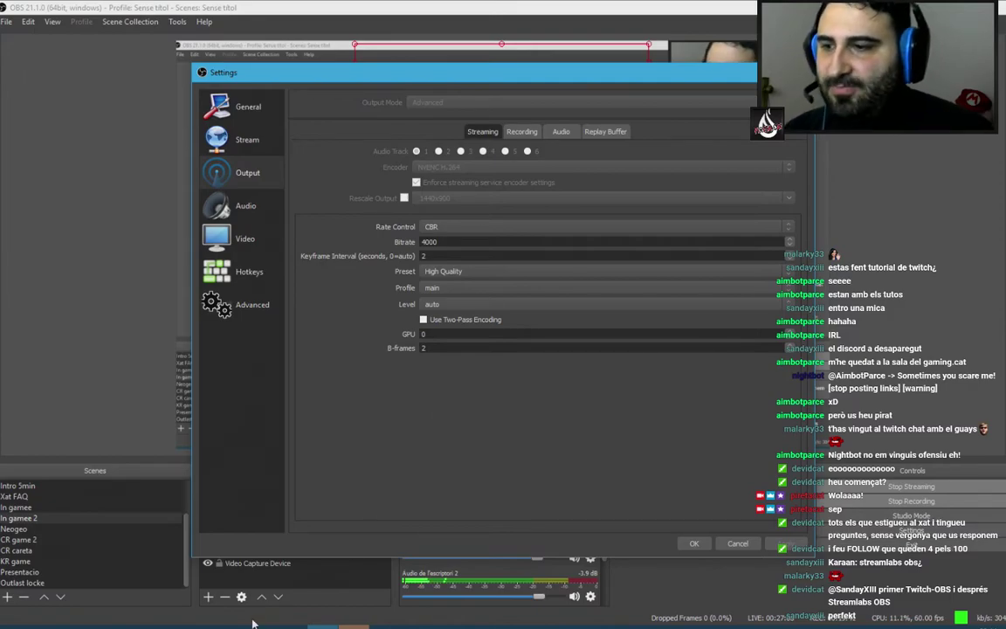
Consult the browser video's recommended bitrate table and switch back to OBS to select CBR as the streaming rate control.
{"action": "key", "text": "alt+Tab"}
{"action": "left_click", "coordinate": [340, 8]}
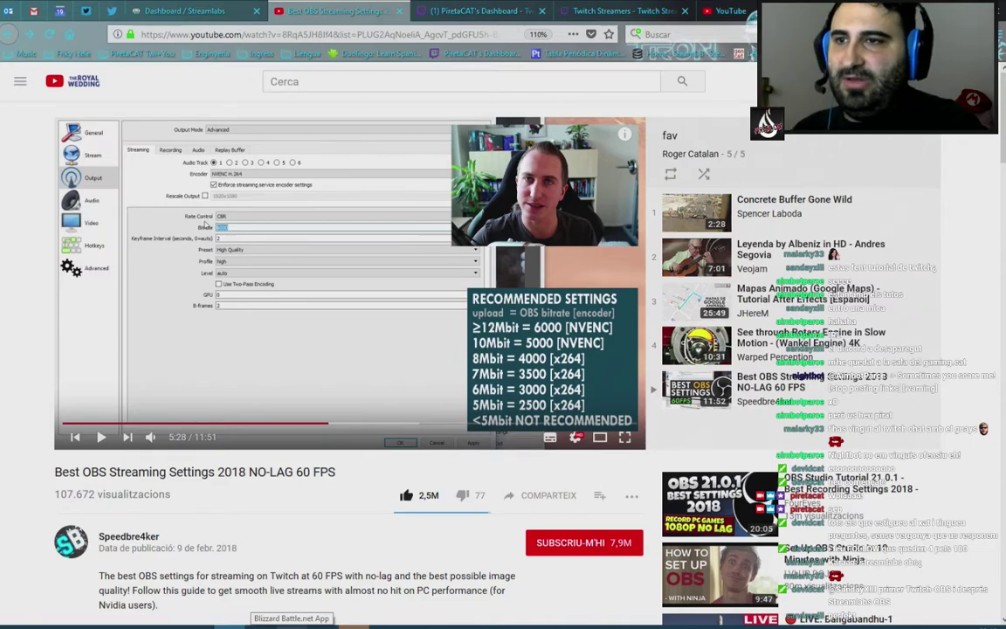
{"action": "mouse_move", "coordinate": [352, 623]}
{"action": "left_click", "coordinate": [352, 573]}
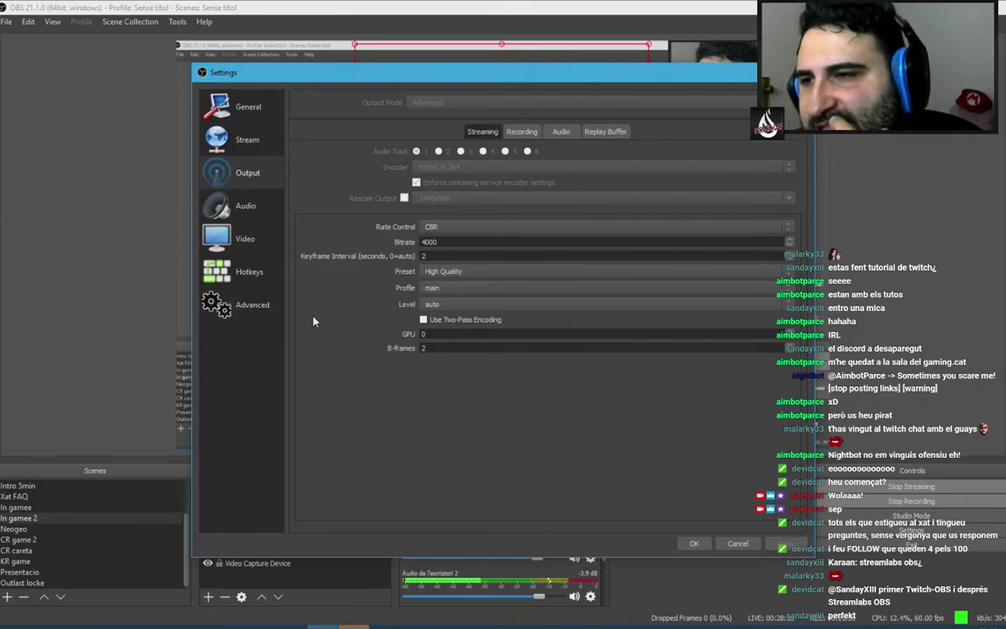
{"action": "left_click", "coordinate": [476, 228]}
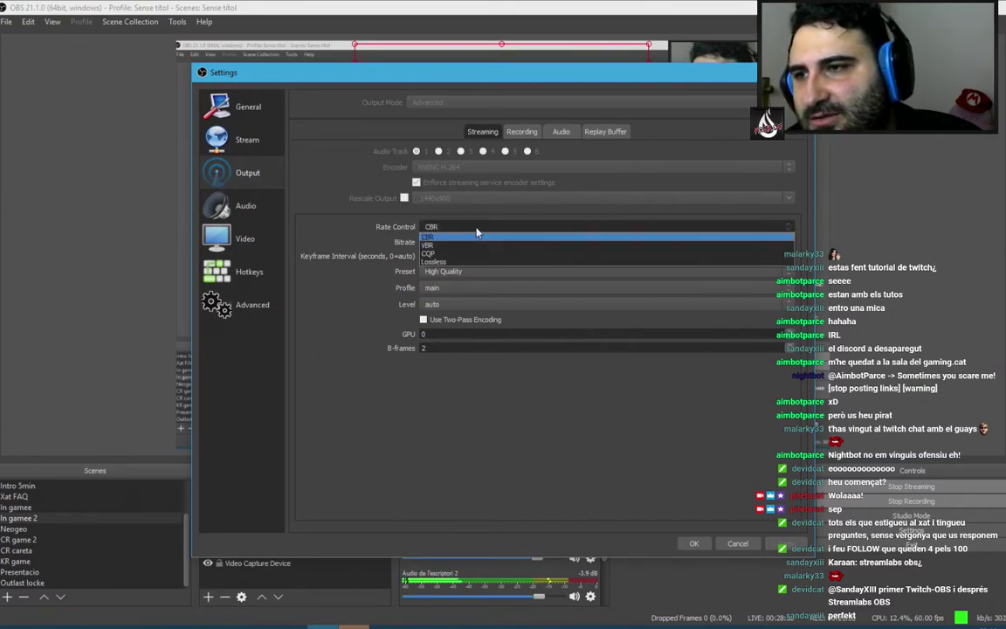
{"action": "left_click", "coordinate": [476, 236]}
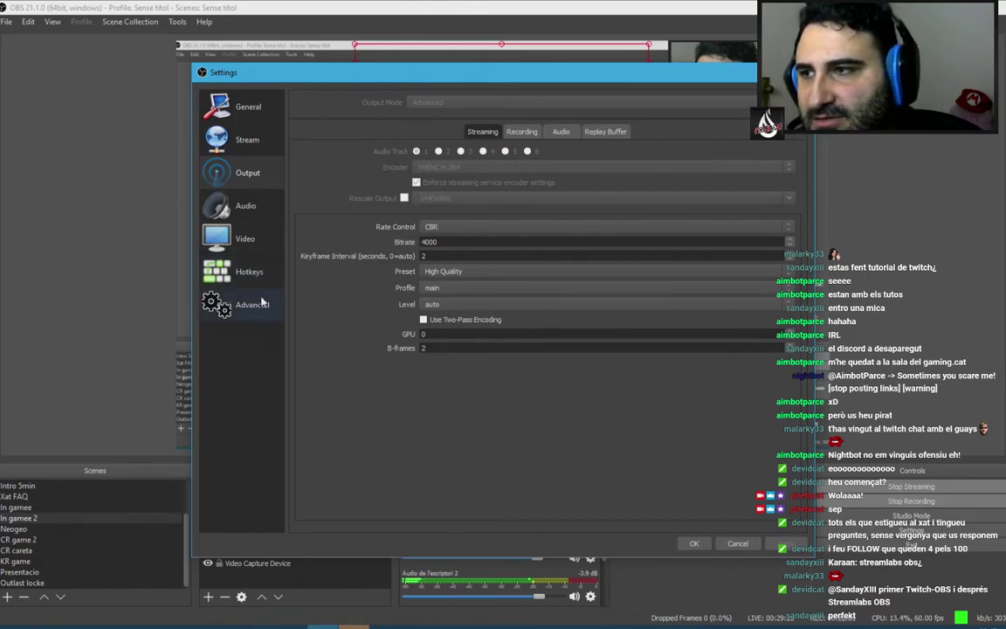
Check the OBS video resolution and FPS against Twitch's guidelines in the browser, returning to the OBS streaming output settings.
{"action": "left_click", "coordinate": [267, 236]}
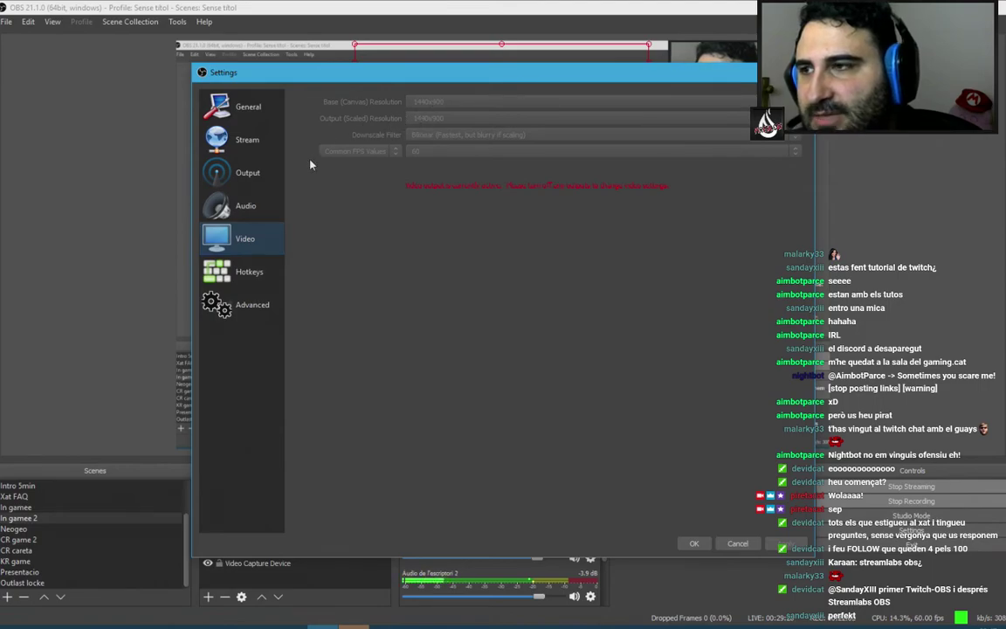
{"action": "left_click", "coordinate": [262, 171]}
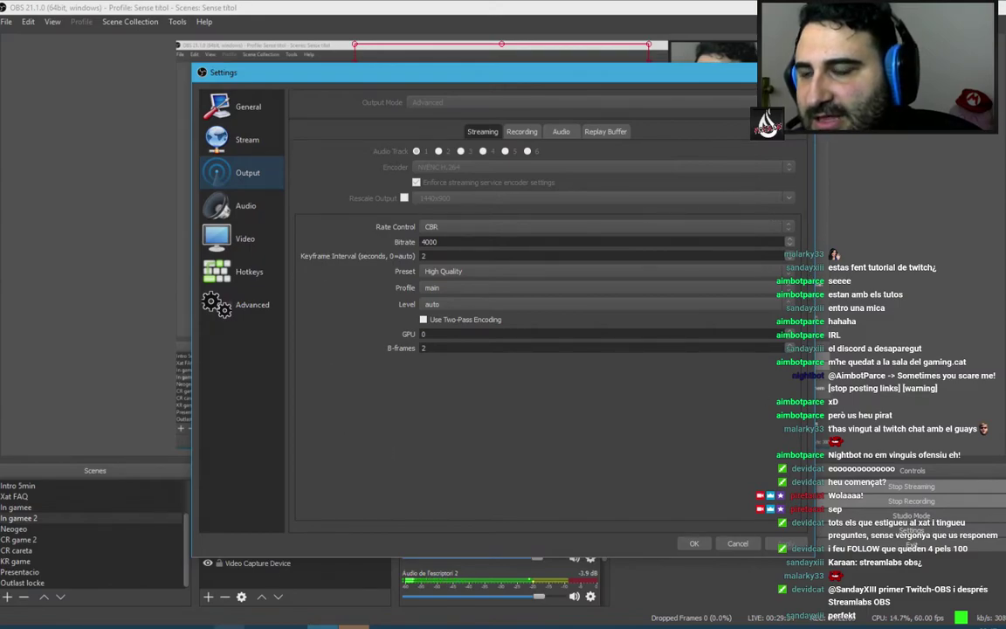
{"action": "key", "text": "alt+Tab"}
{"action": "left_click", "coordinate": [472, 10]}
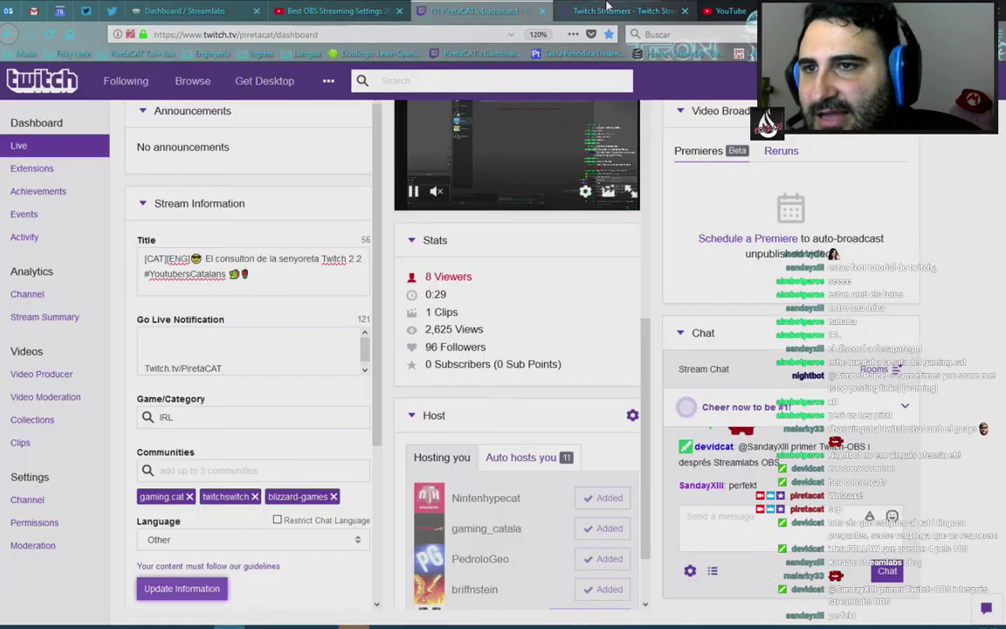
{"action": "left_click", "coordinate": [619, 9]}
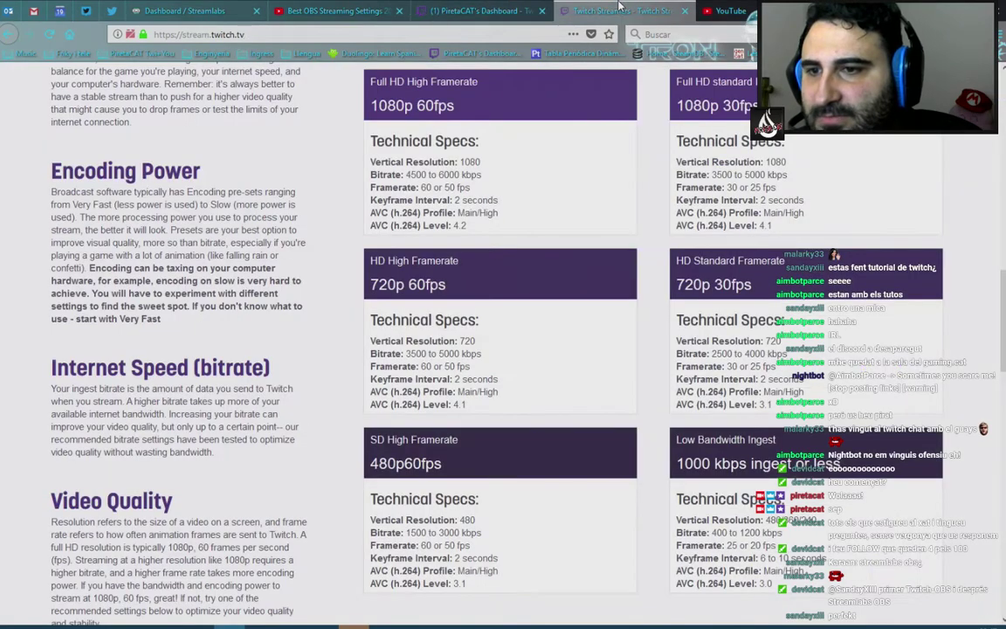
{"action": "key", "text": "alt+Tab"}
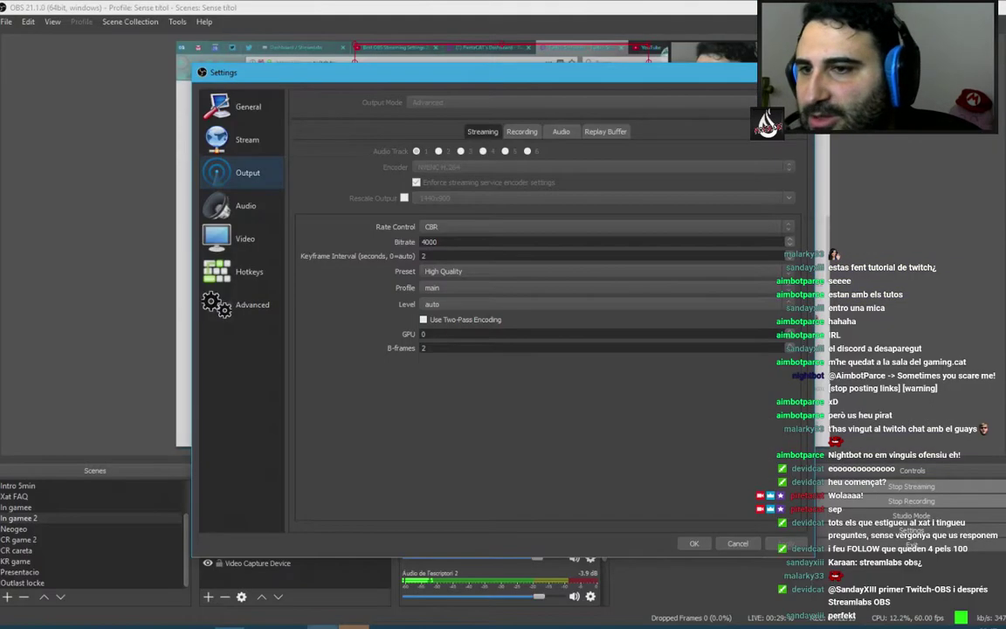
Review the rate control options, choose CBR again, and select the streaming bitrate value.
{"action": "left_click", "coordinate": [448, 228]}
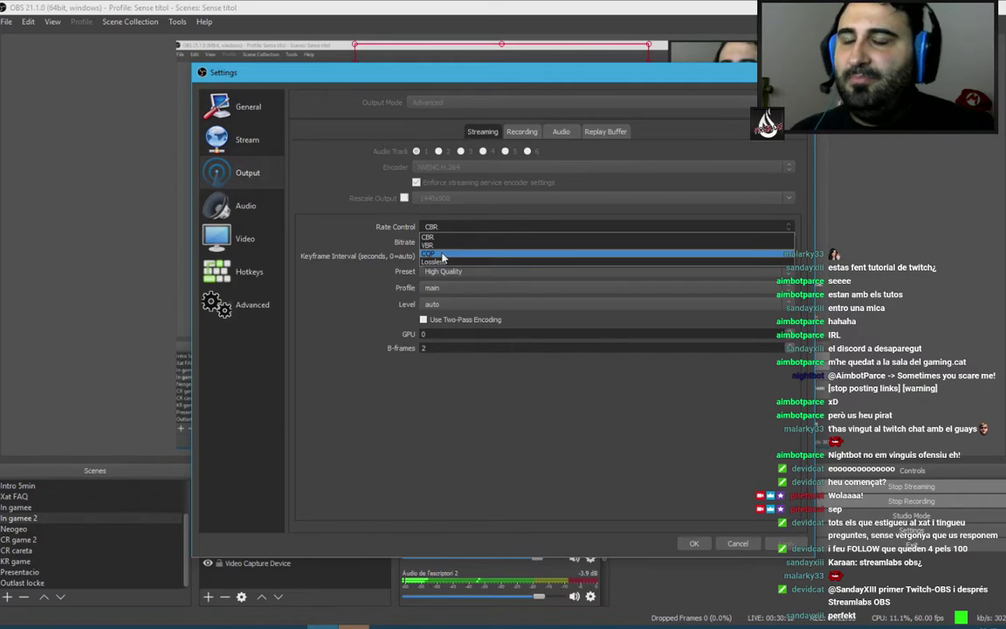
{"action": "left_click", "coordinate": [432, 240]}
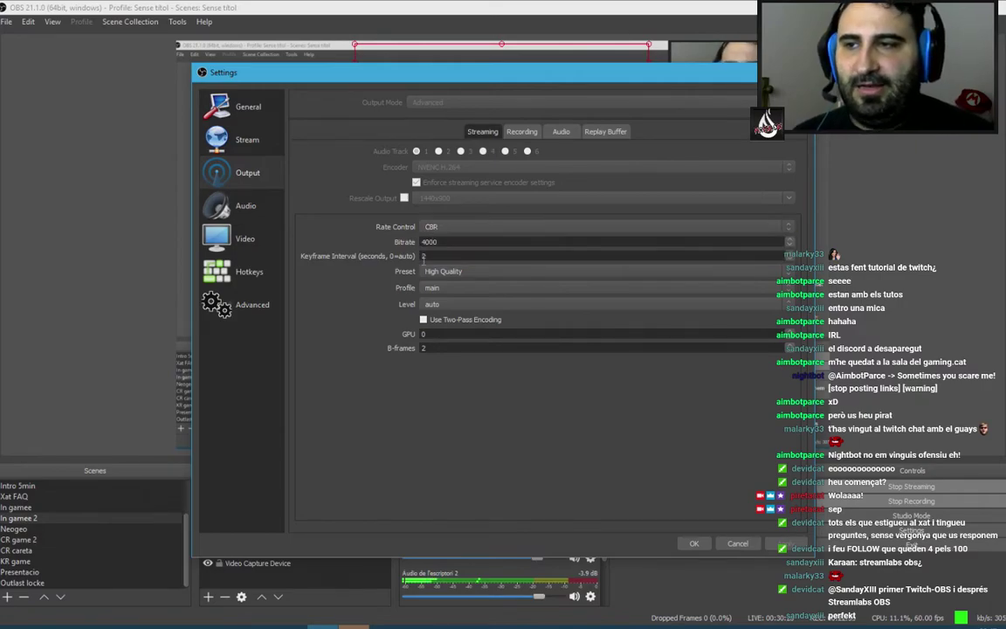
{"action": "double_click", "coordinate": [434, 242]}
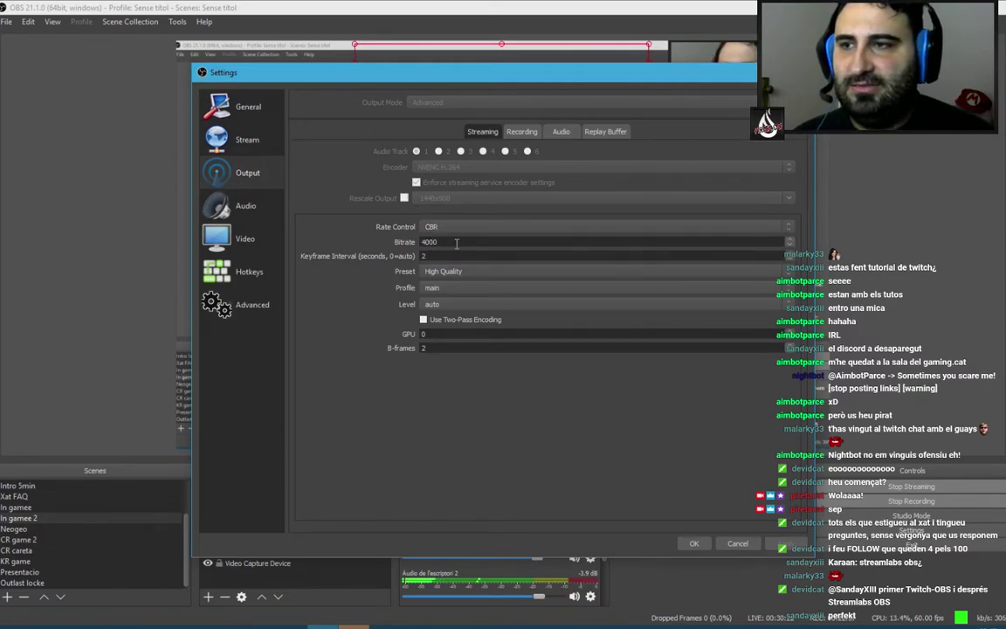
Switch to the browser to recheck the video's bitrate recommendations by upload speed, and return to OBS.
{"action": "key", "text": "alt+Tab"}
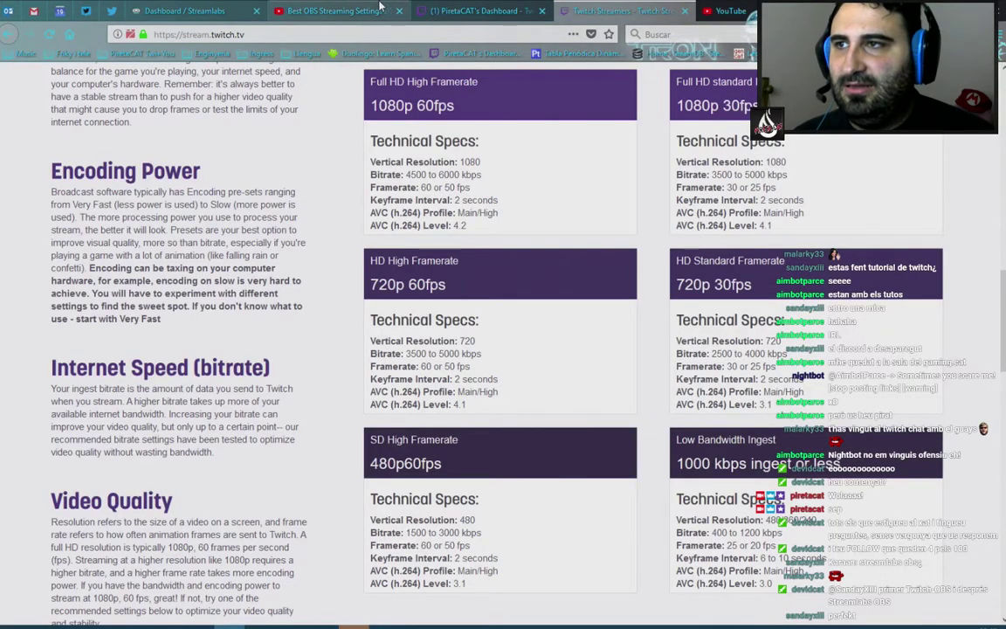
{"action": "left_click", "coordinate": [332, 11]}
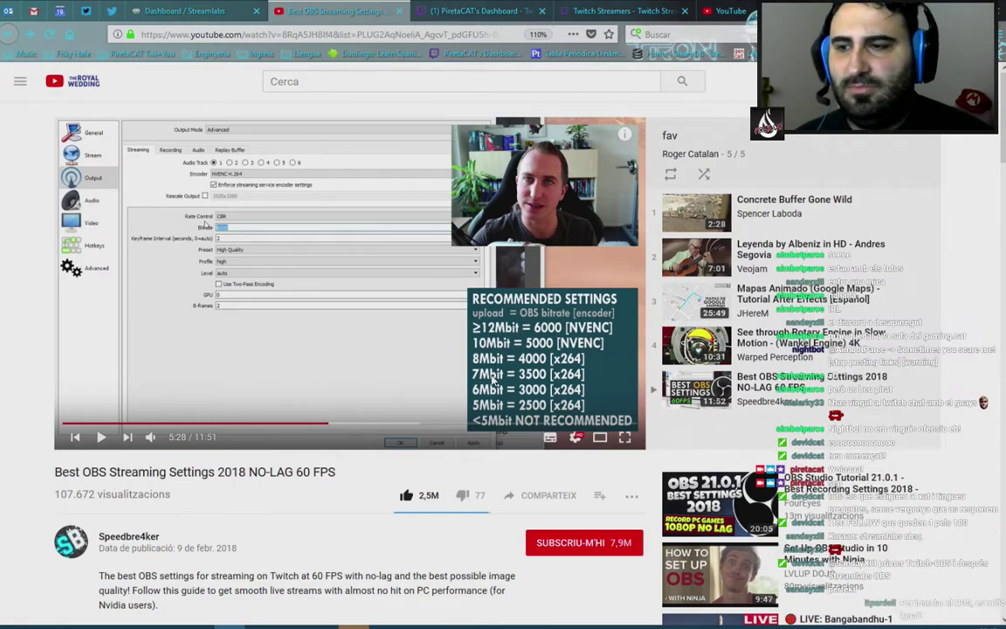
{"action": "key", "text": "alt+Tab"}
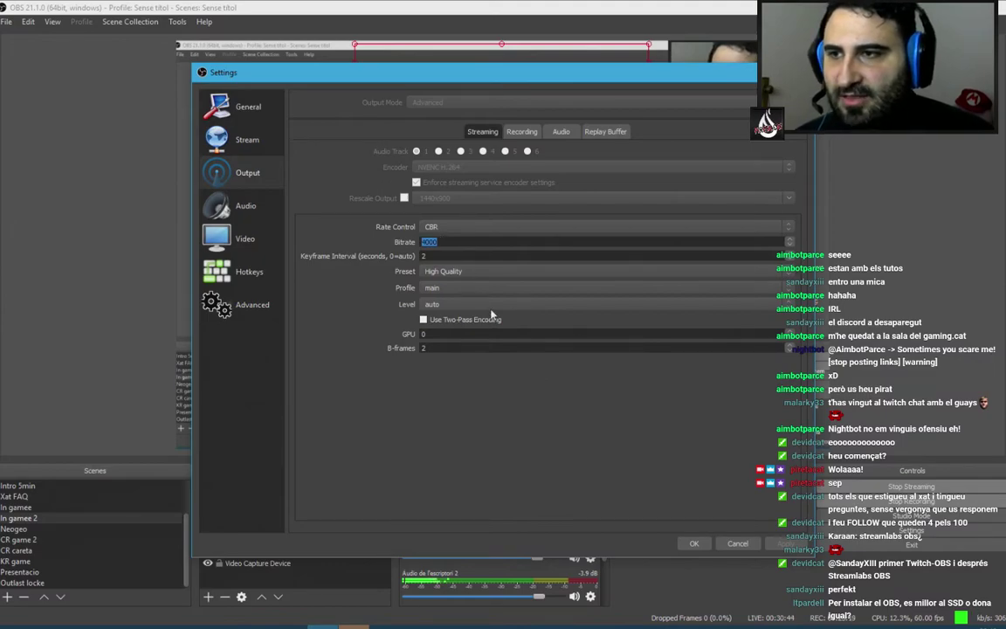
Set the streaming bitrate to 1500 and apply the change.
{"action": "left_click_drag", "start_coordinate": [428, 242], "coordinate": [403, 269]}
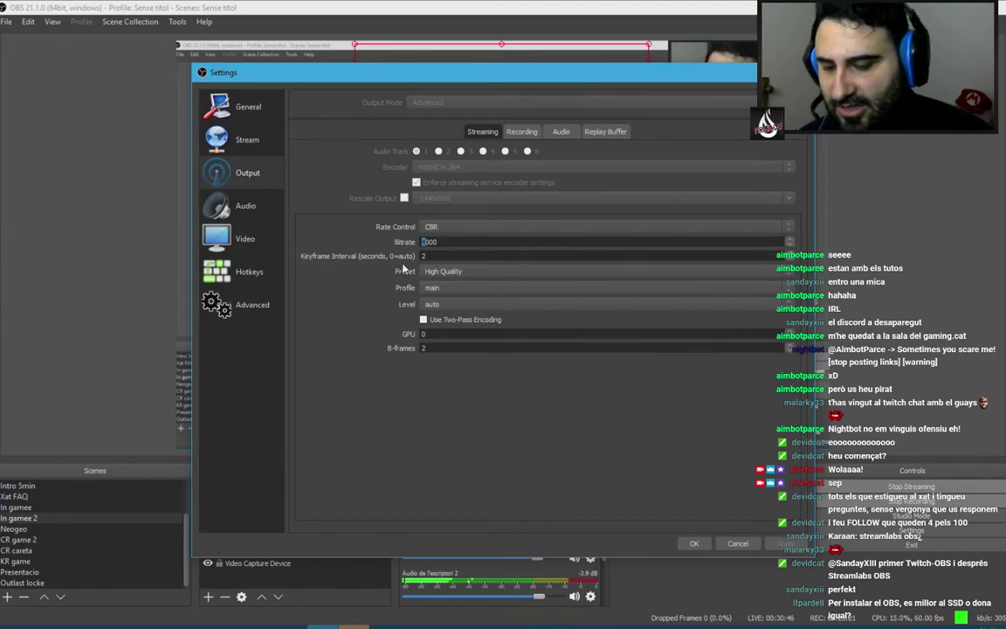
{"action": "type", "text": "50"}
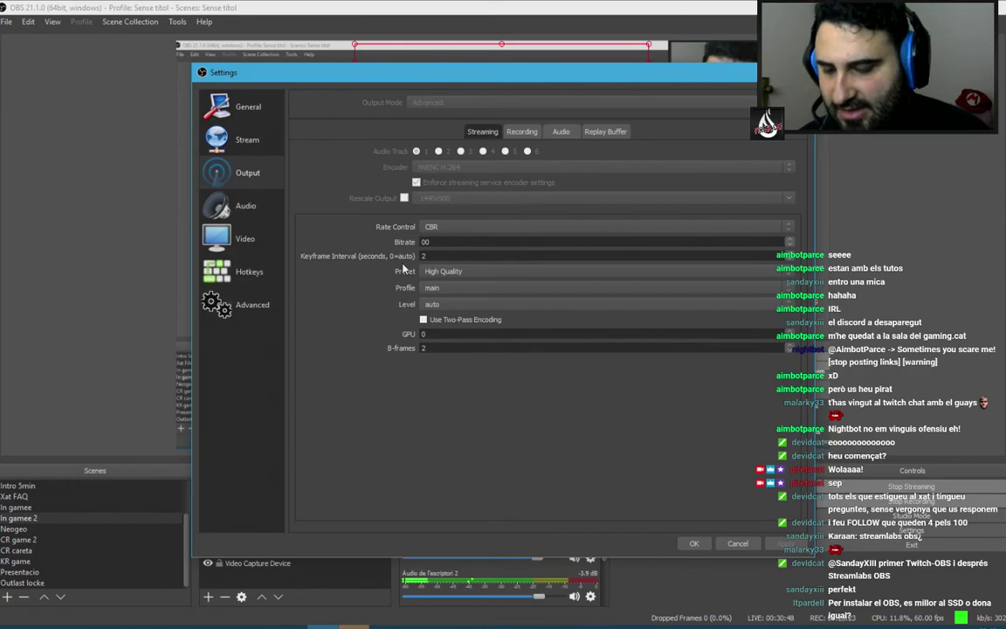
{"action": "type", "text": "15"}
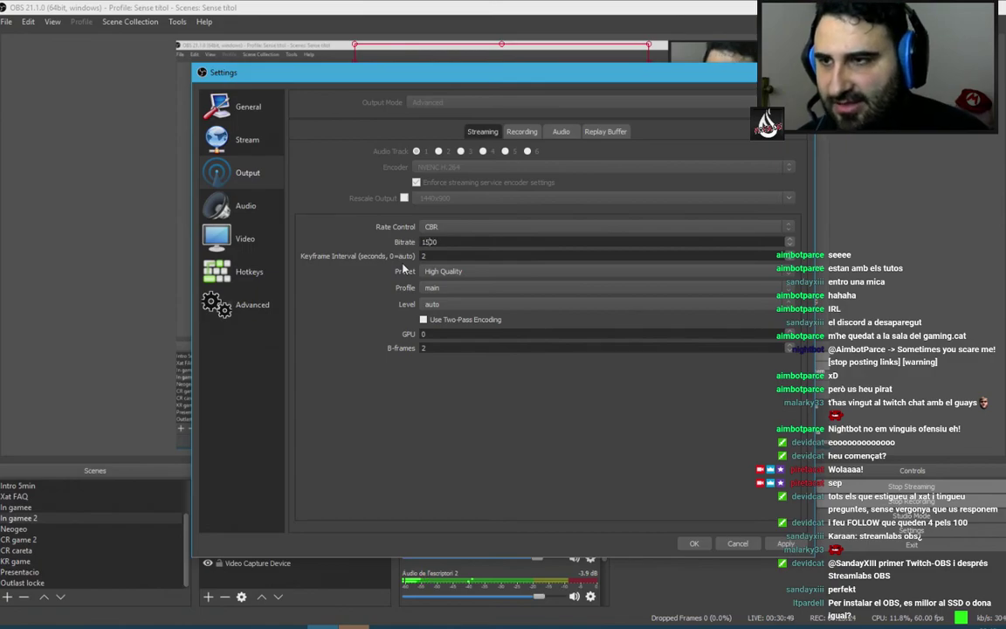
{"action": "left_click", "coordinate": [786, 544]}
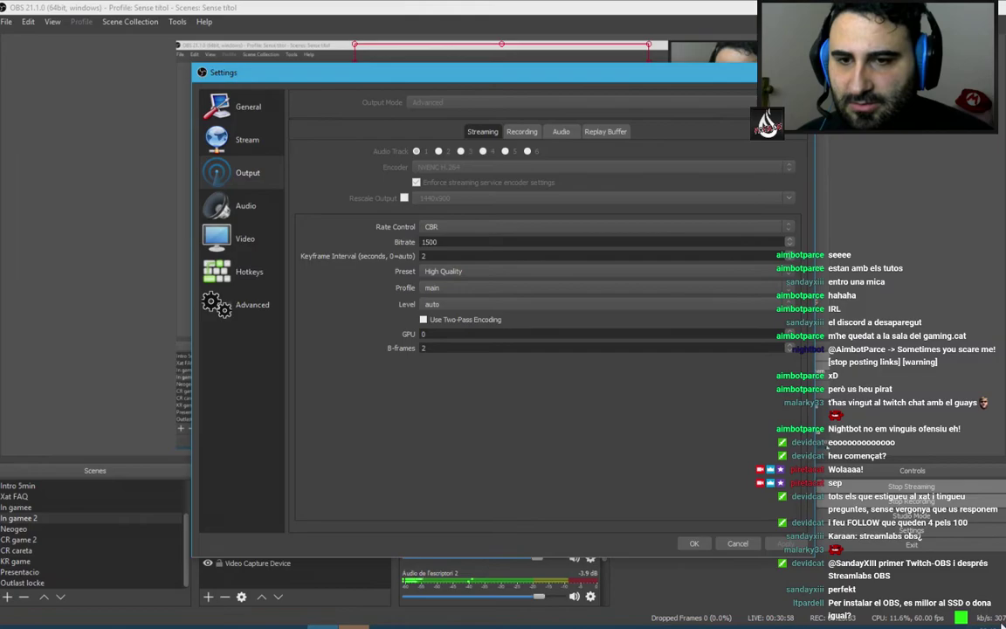
Set the streaming bitrate to 4000 and apply the change.
{"action": "double_click", "coordinate": [426, 242]}
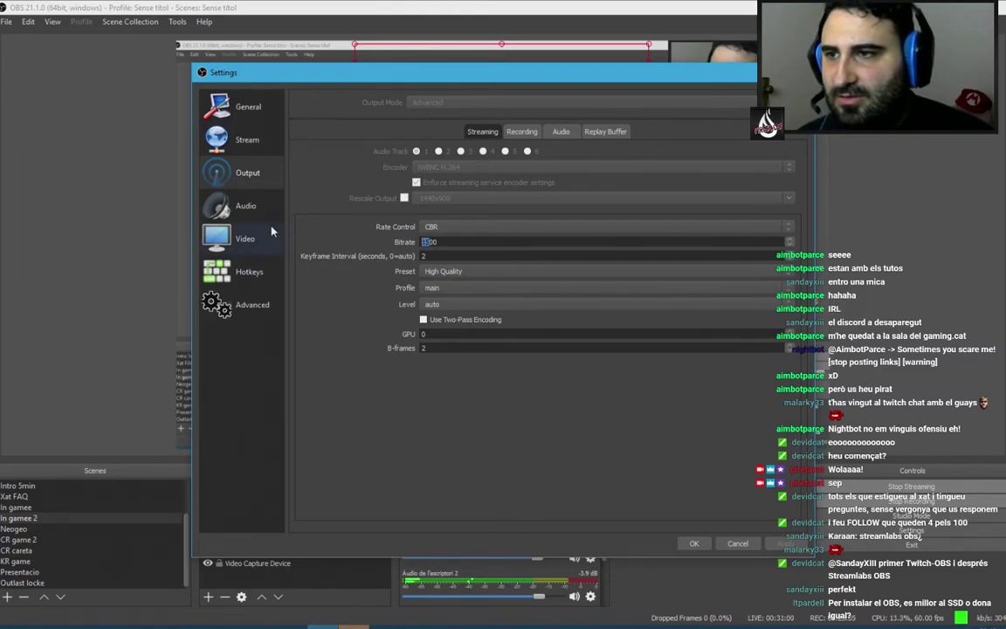
{"action": "type", "text": "0"}
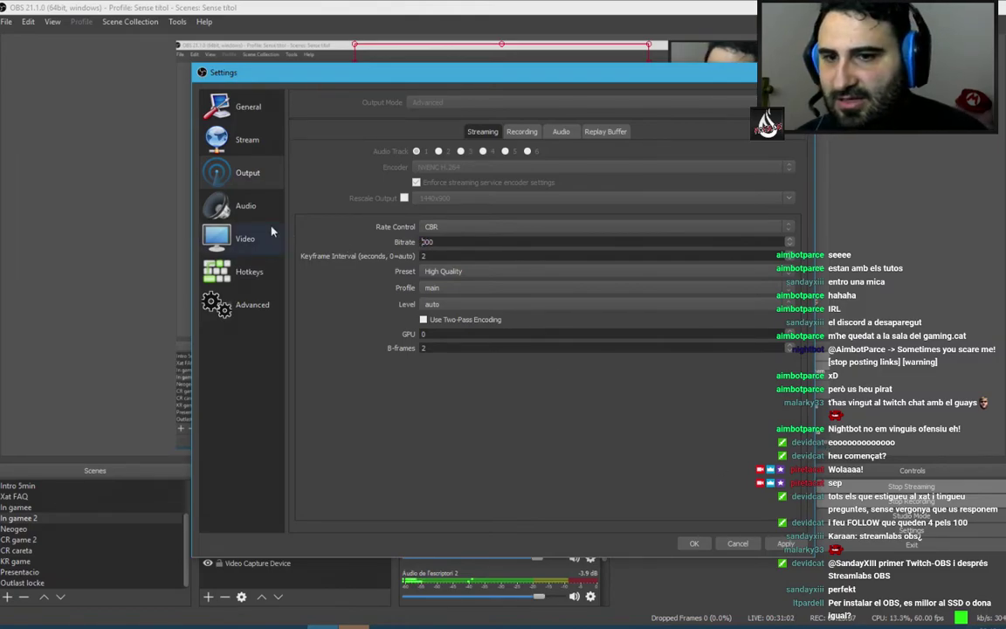
{"action": "type", "text": "4000"}
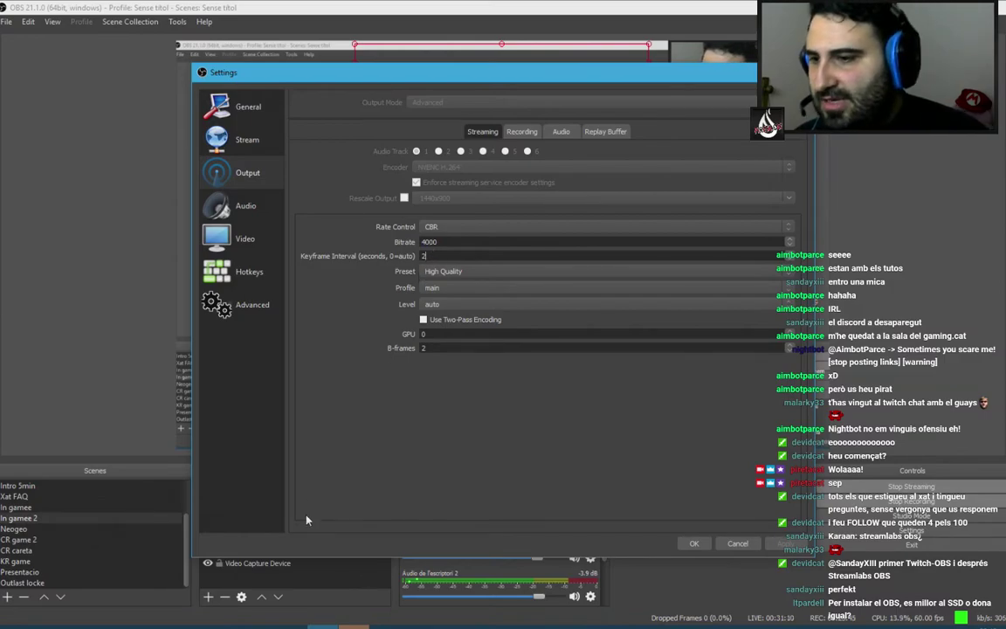
Switch to the browser, search the web for "twitch test" in a new tab, and open the Team Liquid TwitchTest bandwidth tester thread.
{"action": "key", "text": "alt+Tab"}
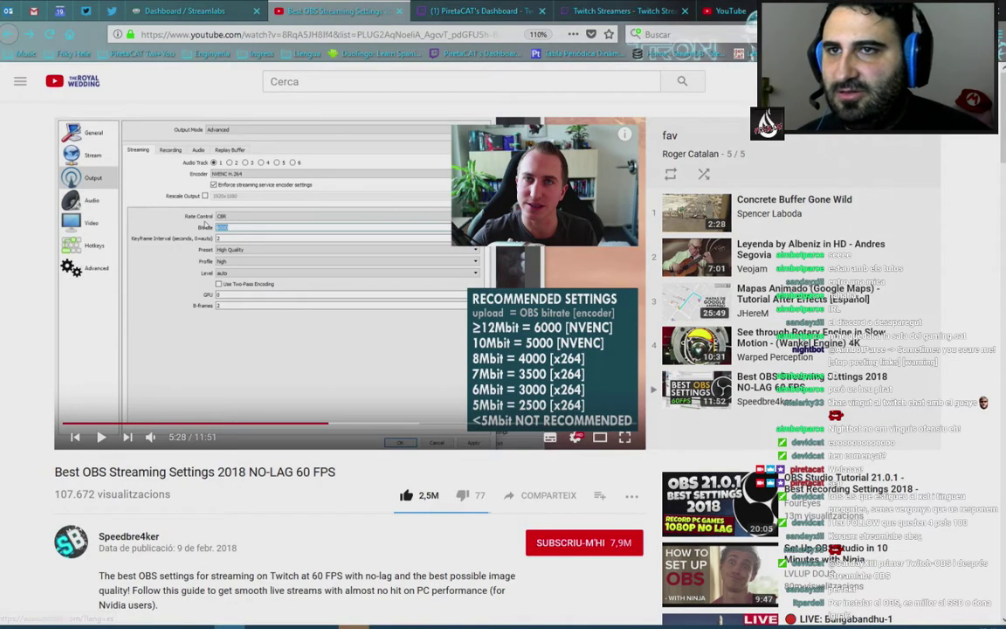
{"action": "key", "text": "ctrl+t"}
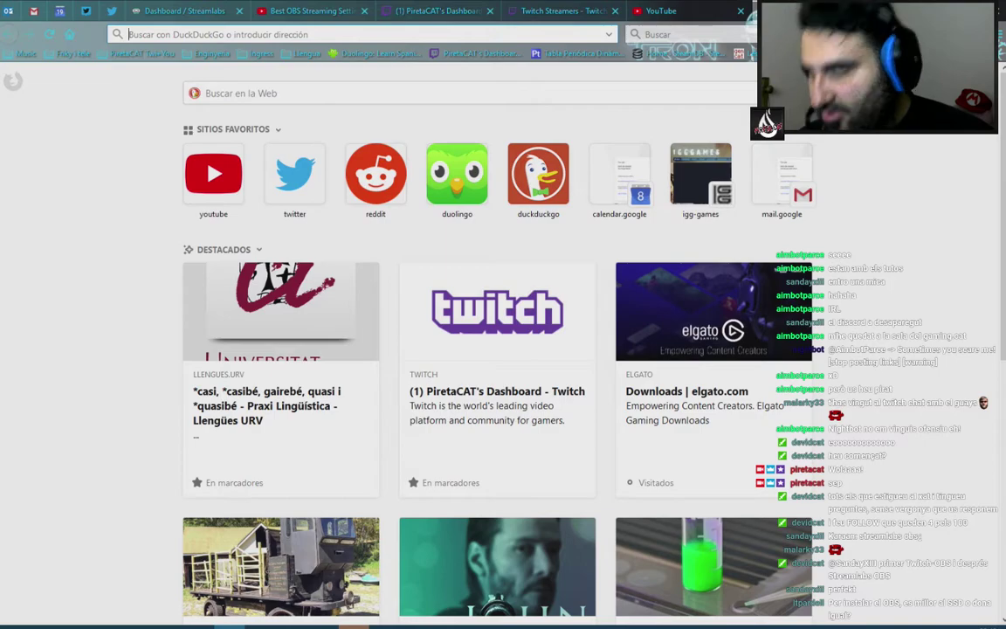
{"action": "left_click", "coordinate": [685, 34]}
{"action": "type", "text": "twitch test"}
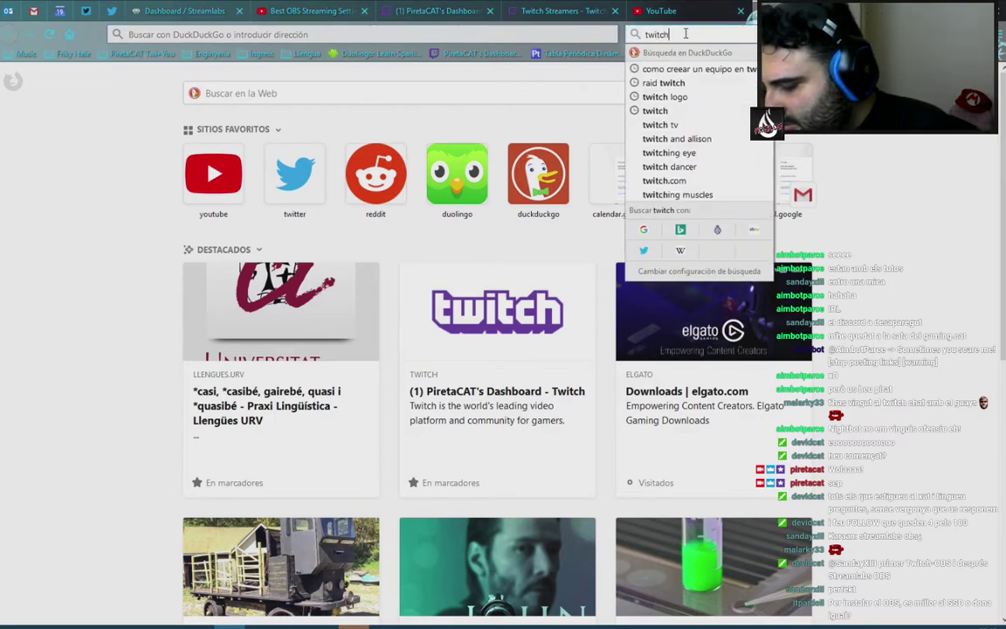
{"action": "key", "text": "Return"}
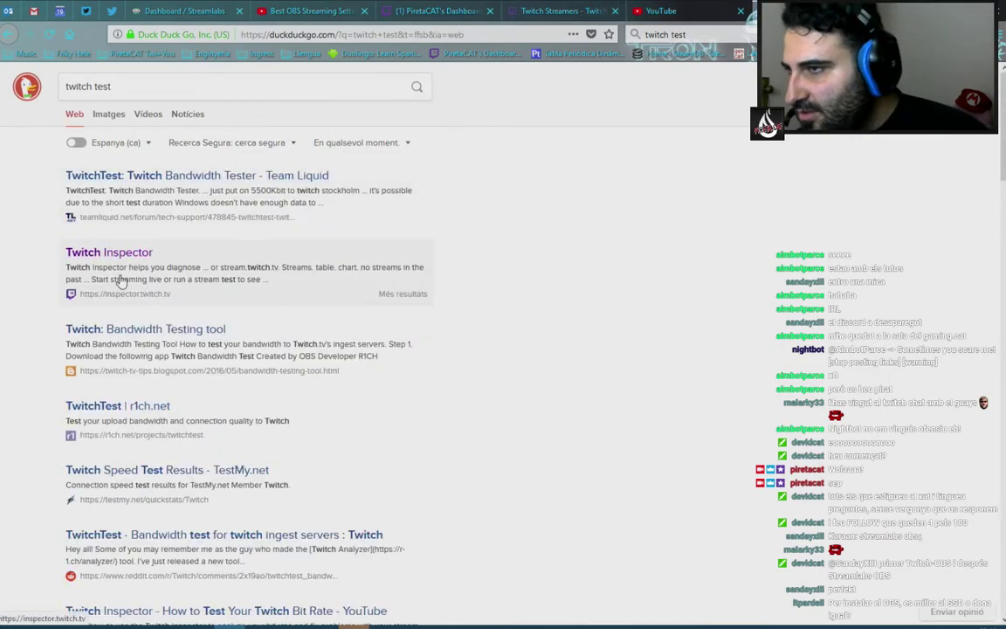
{"action": "left_click", "coordinate": [129, 175]}
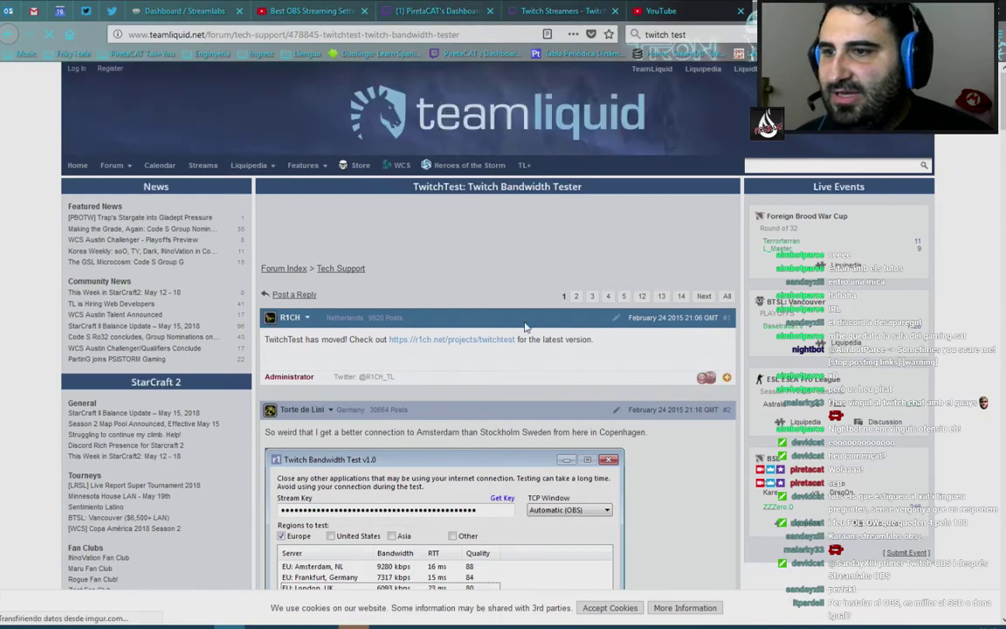
Examine the Team Liquid thread's Twitch Bandwidth Test screenshot, covering server, bandwidth, RTT and quality.
{"action": "scroll", "coordinate": [433, 177], "scroll_direction": "down", "scroll_amount": 1}
{"action": "scroll", "coordinate": [433, 178], "scroll_direction": "up", "scroll_amount": 1}
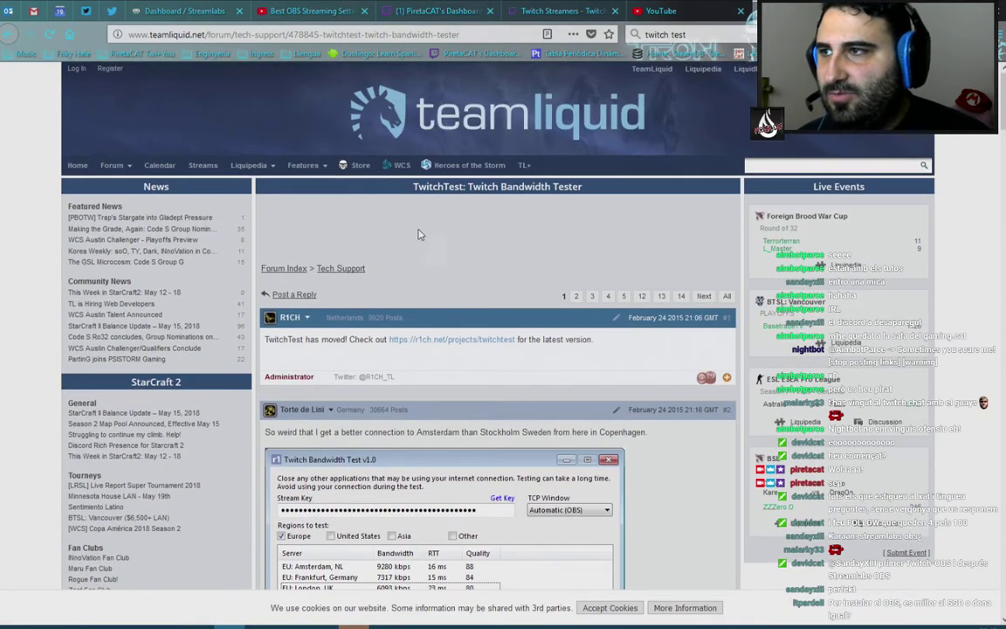
{"action": "scroll", "coordinate": [411, 235], "scroll_direction": "down", "scroll_amount": 3}
{"action": "scroll", "coordinate": [412, 235], "scroll_direction": "up", "scroll_amount": 1}
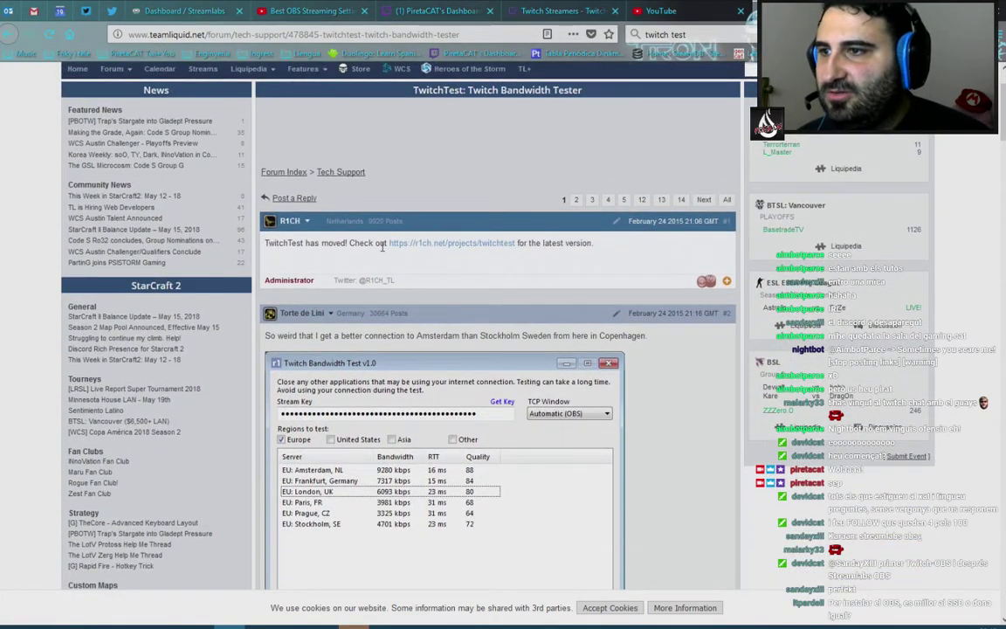
{"action": "scroll", "coordinate": [360, 204], "scroll_direction": "down", "scroll_amount": 3}
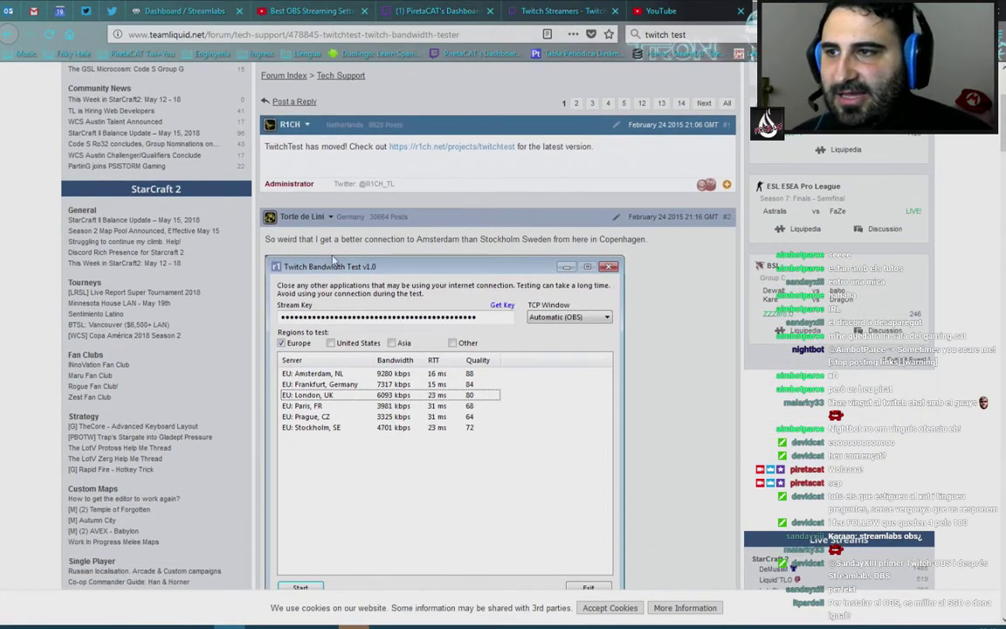
{"action": "scroll", "coordinate": [397, 288], "scroll_direction": "down", "scroll_amount": 4}
{"action": "scroll", "coordinate": [399, 293], "scroll_direction": "down", "scroll_amount": 1}
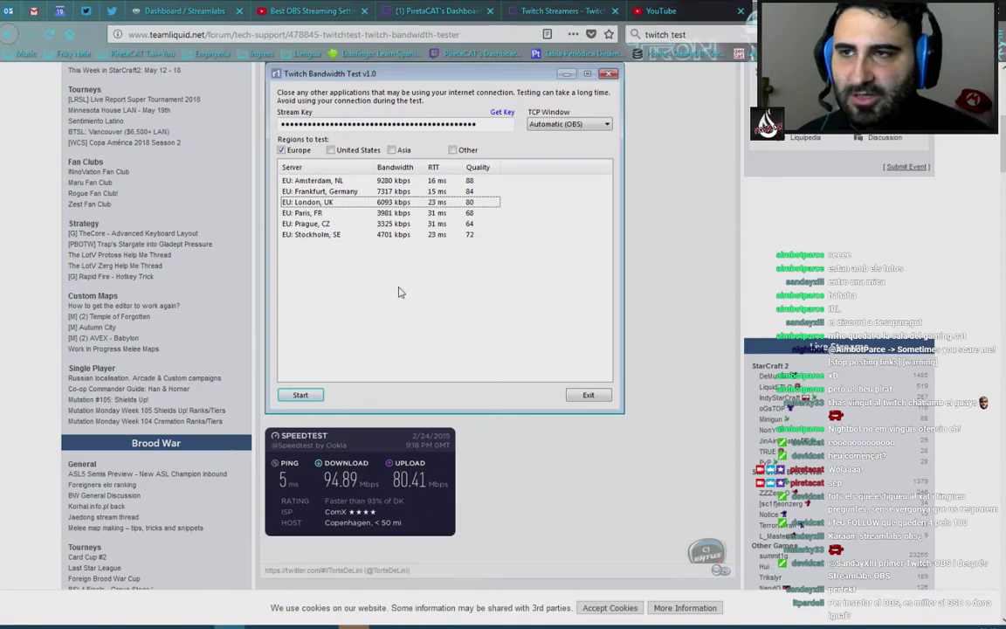
{"action": "scroll", "coordinate": [452, 260], "scroll_direction": "up", "scroll_amount": 2}
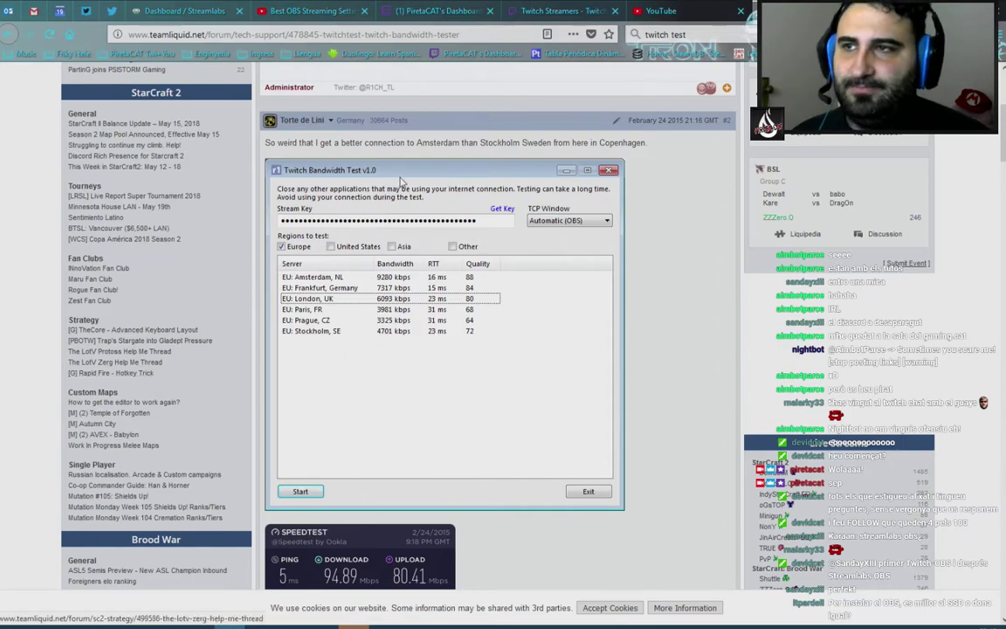
Recheck the video's recommended bitrates by upload speed and return to the OBS streaming output settings.
{"action": "left_click", "coordinate": [310, 10]}
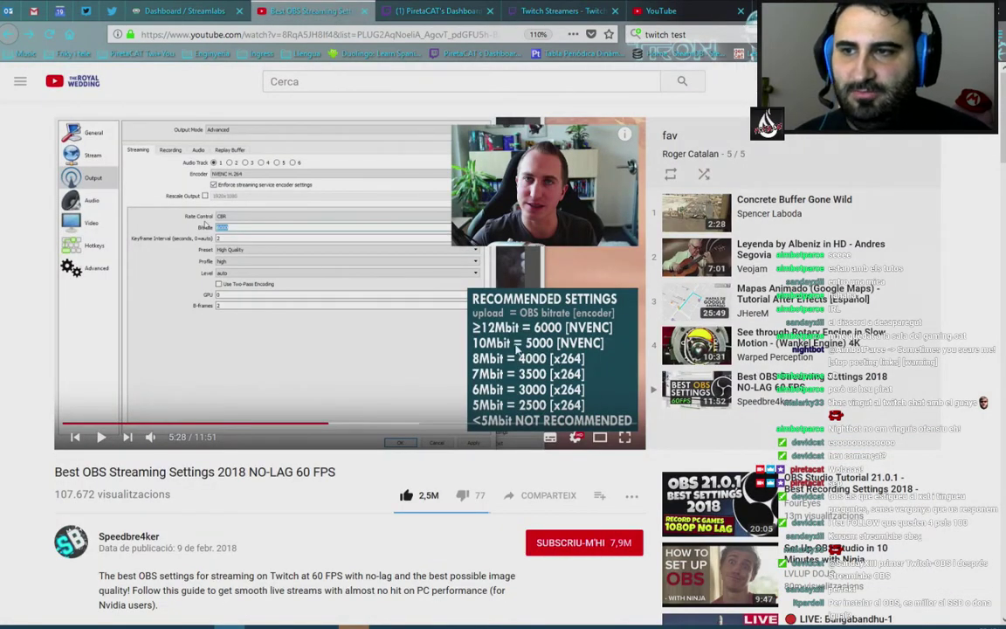
{"action": "key", "text": "ctrl+Tab"}
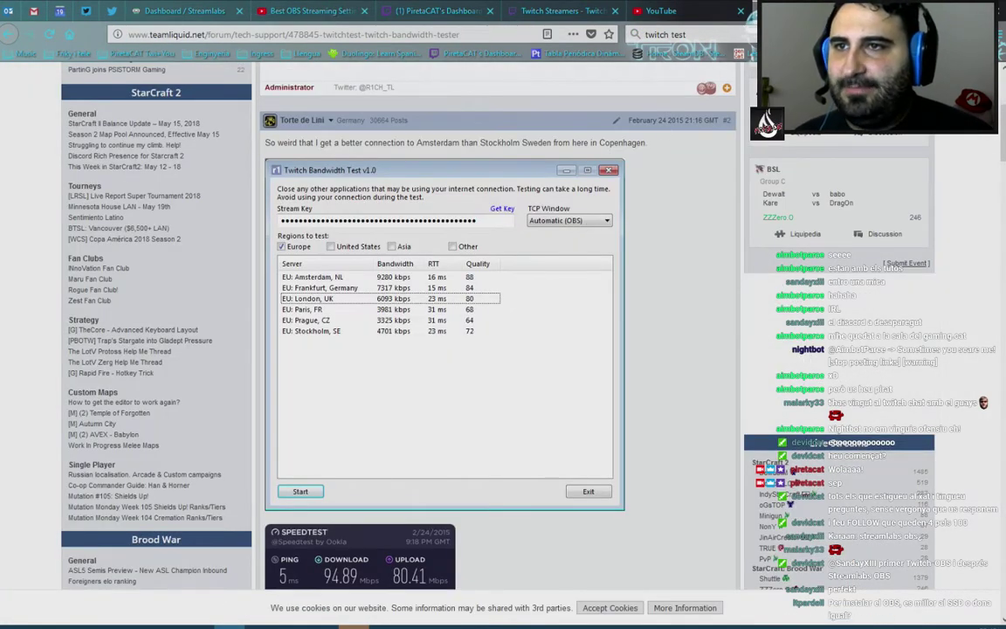
{"action": "key", "text": "ctrl+Tab"}
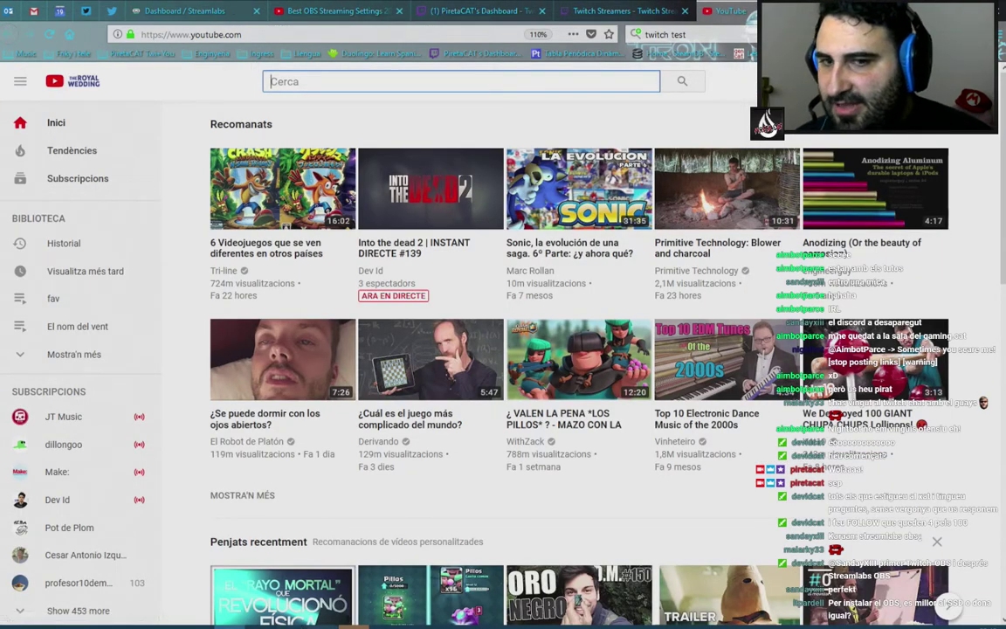
{"action": "key", "text": "alt+Tab"}
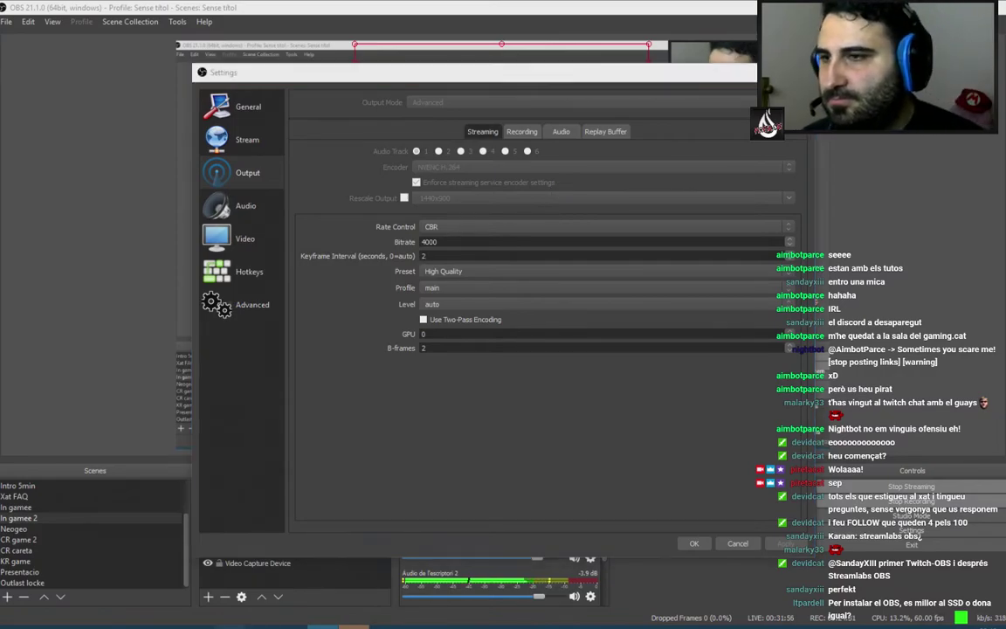
Switch back to the browser, search the web for "twitchtest" in a new tab, and open the Team Liquid bandwidth tester thread.
{"action": "key", "text": "alt+Tab"}
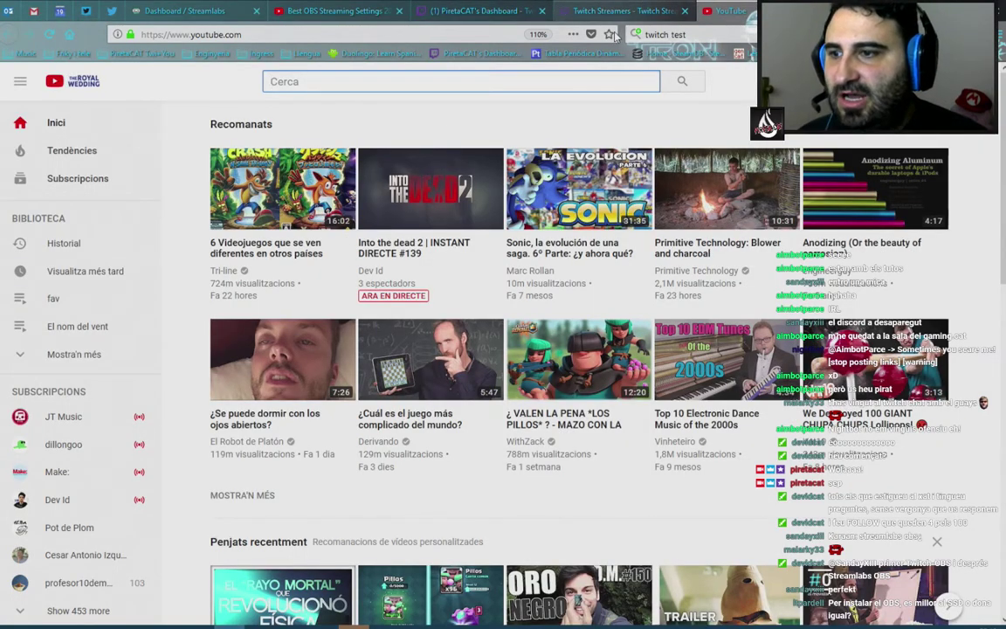
{"action": "key", "text": "ctrl+t"}
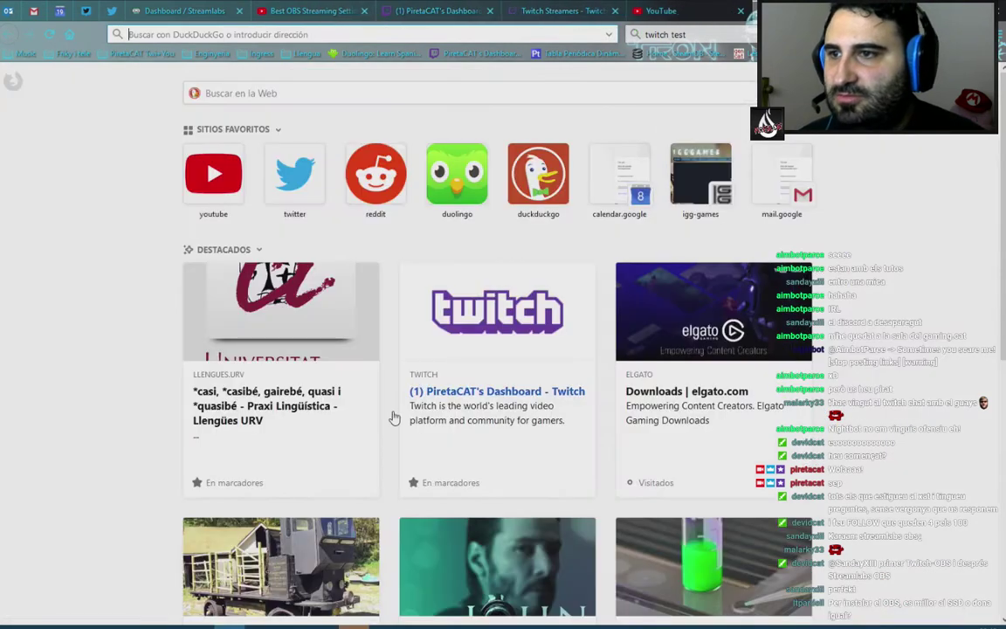
{"action": "left_click", "coordinate": [485, 95]}
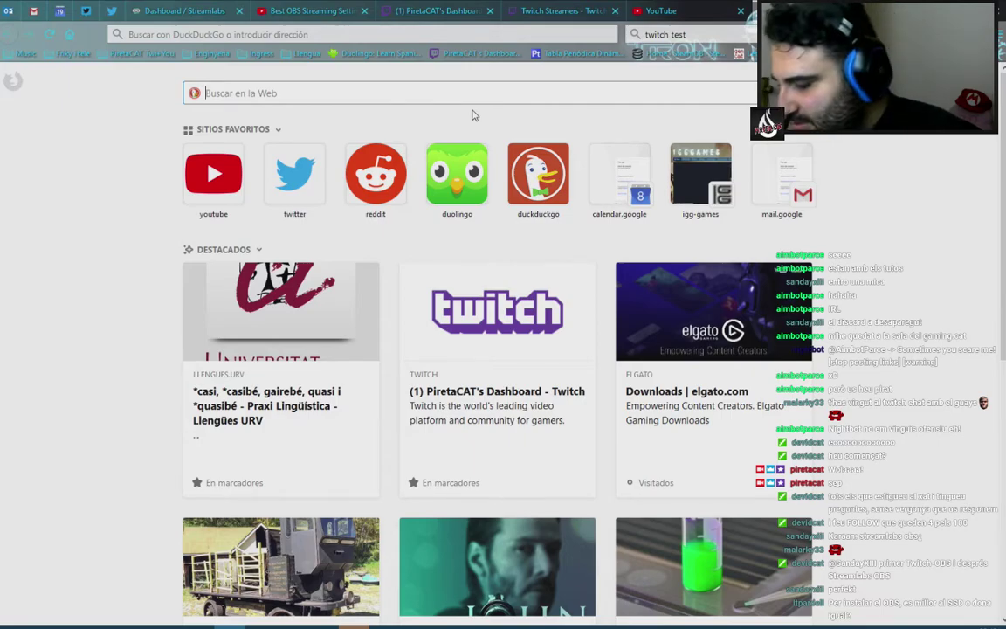
{"action": "type", "text": "twitch "}
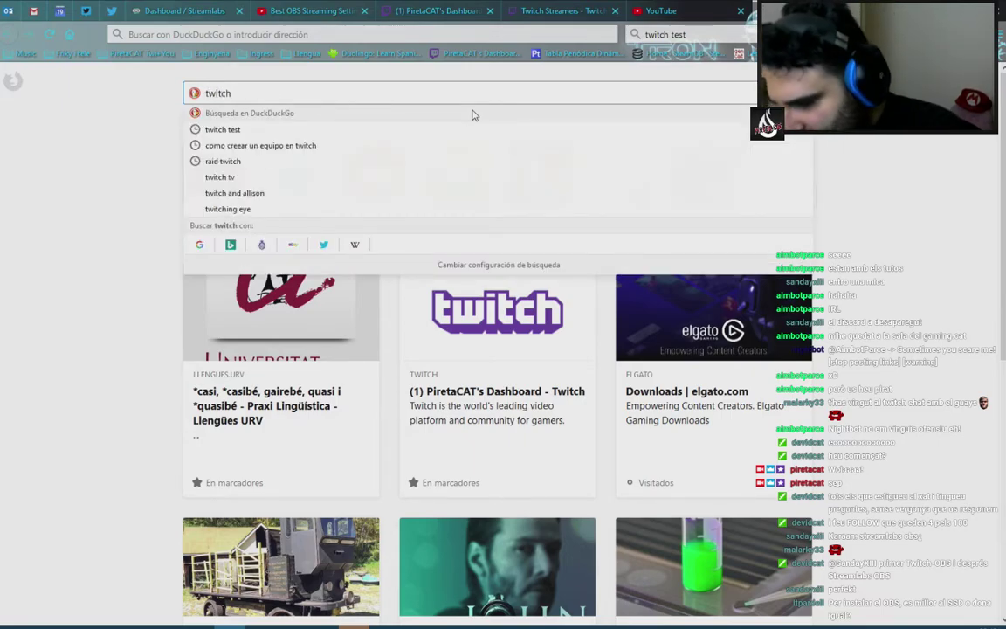
{"action": "type", "text": "test"}
{"action": "key", "text": "Return"}
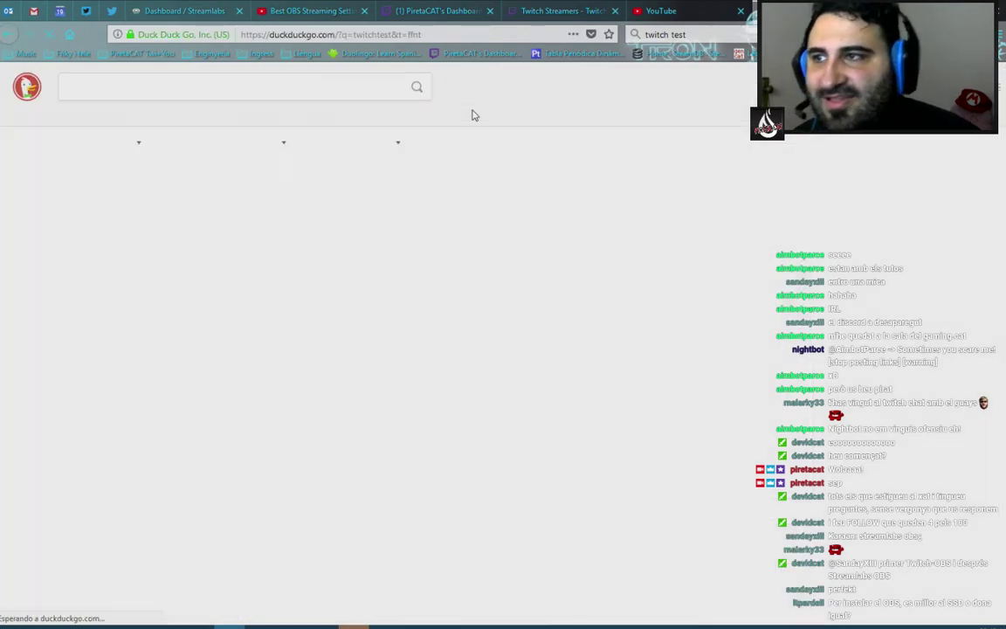
{"action": "left_click", "coordinate": [109, 265]}
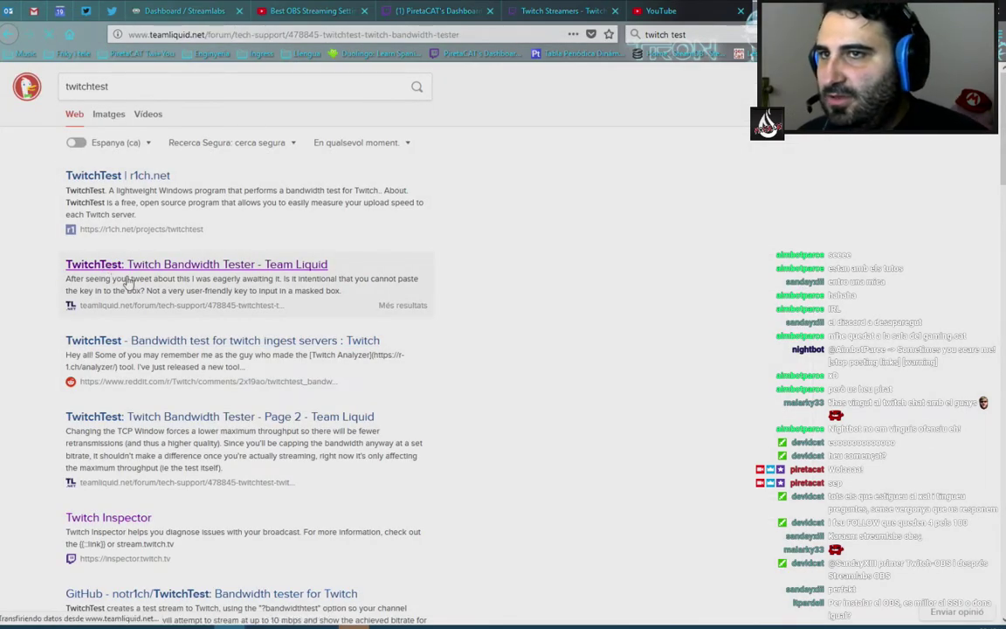
Bring up the loaded Team Liquid TwitchTest thread, view its bandwidth test screenshot, and select the thread's web address.
{"action": "left_click", "coordinate": [661, 10]}
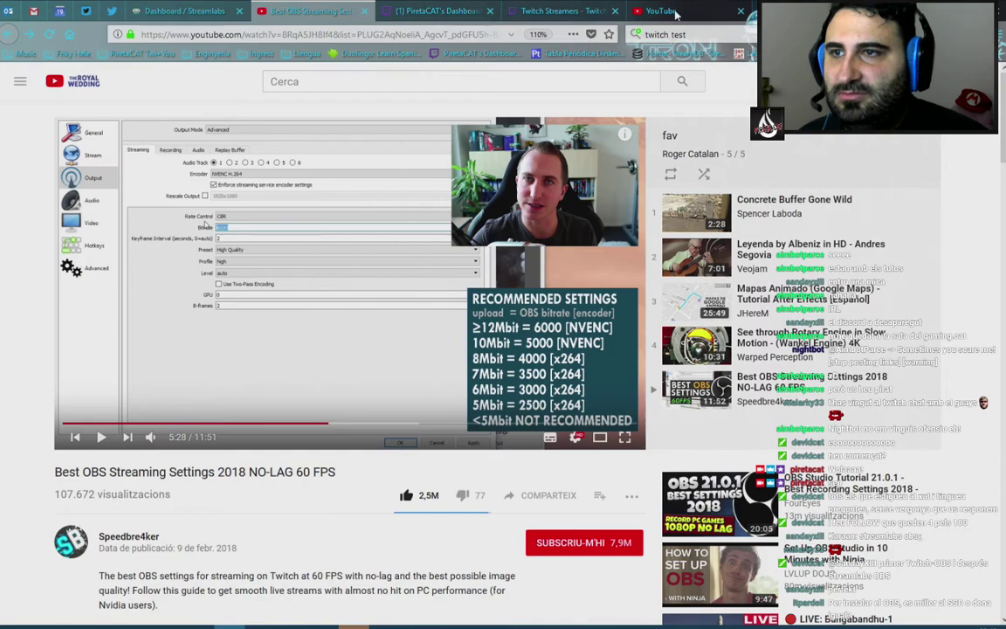
{"action": "left_click", "coordinate": [732, 7]}
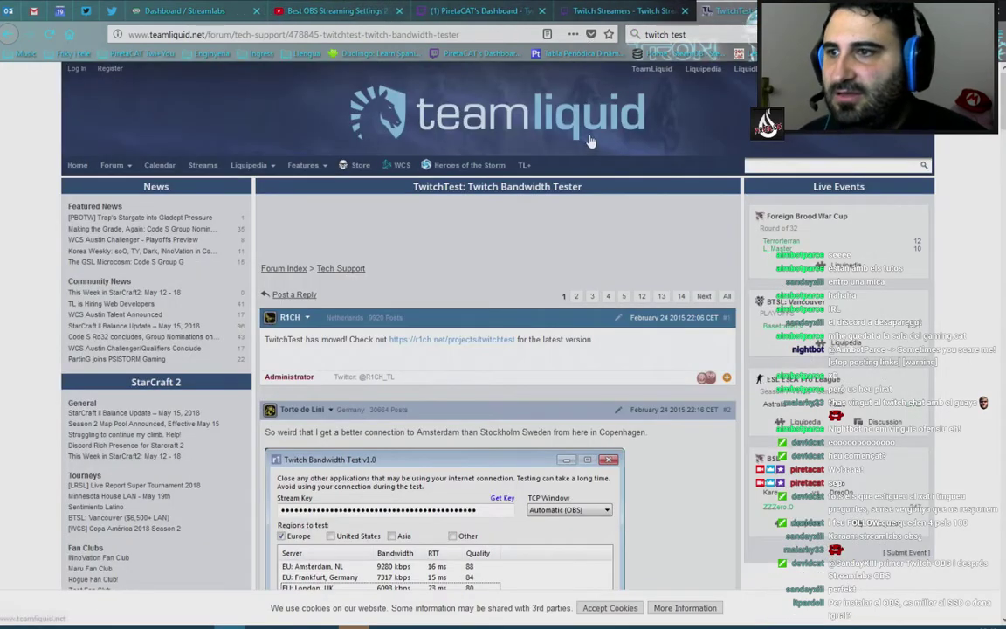
{"action": "scroll", "coordinate": [419, 306], "scroll_direction": "down", "scroll_amount": 3}
{"action": "left_click", "coordinate": [354, 34]}
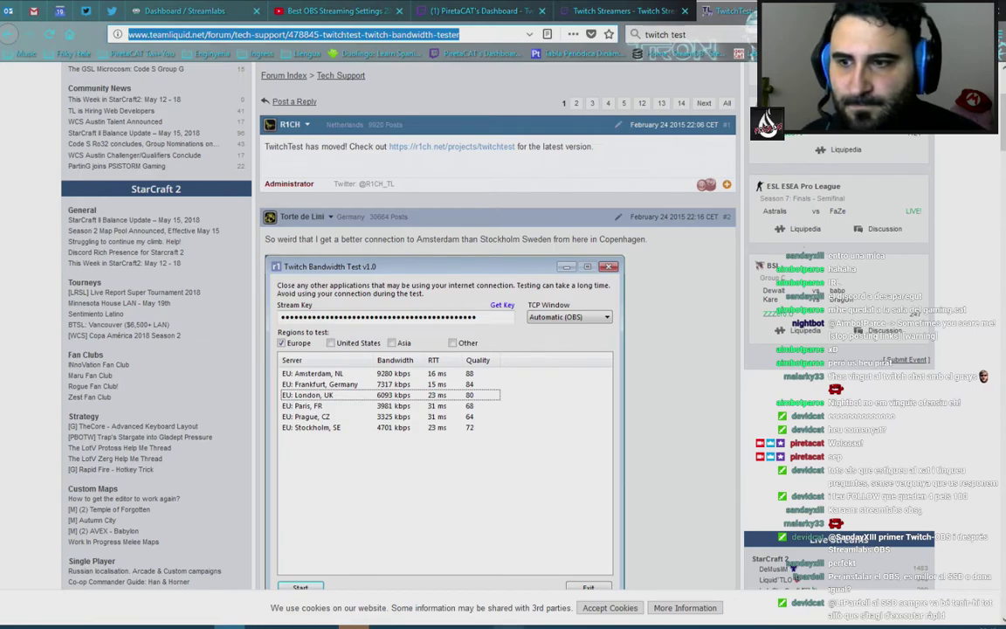
{"action": "mouse_move", "coordinate": [478, 626]}
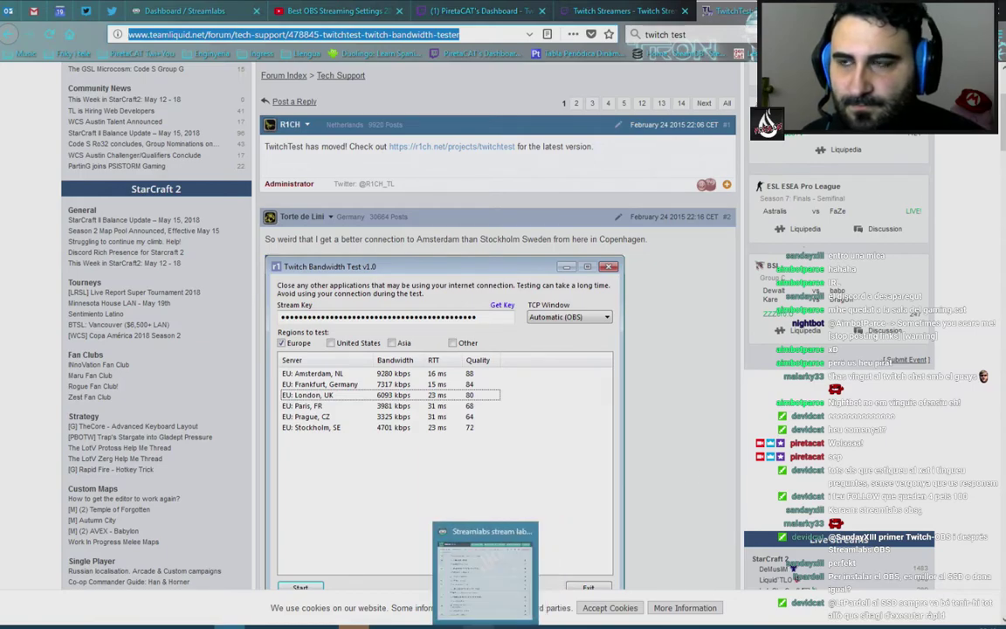
{"action": "left_click", "coordinate": [654, 529]}
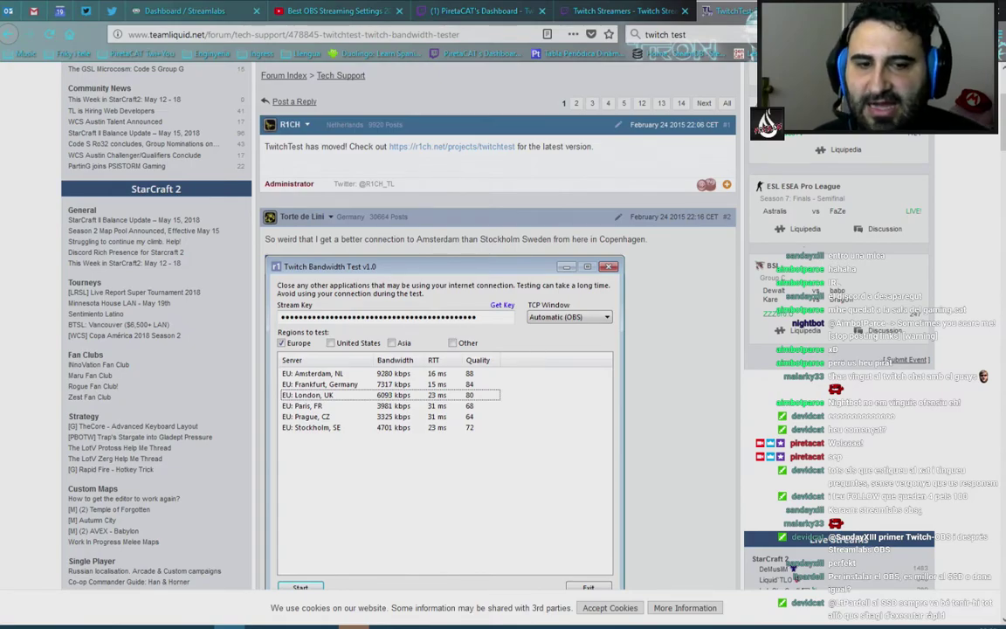
Compare the OBS streaming output settings with Twitch's technical specs for each resolution and framerate, ending back in OBS.
{"action": "key", "text": "alt+Tab"}
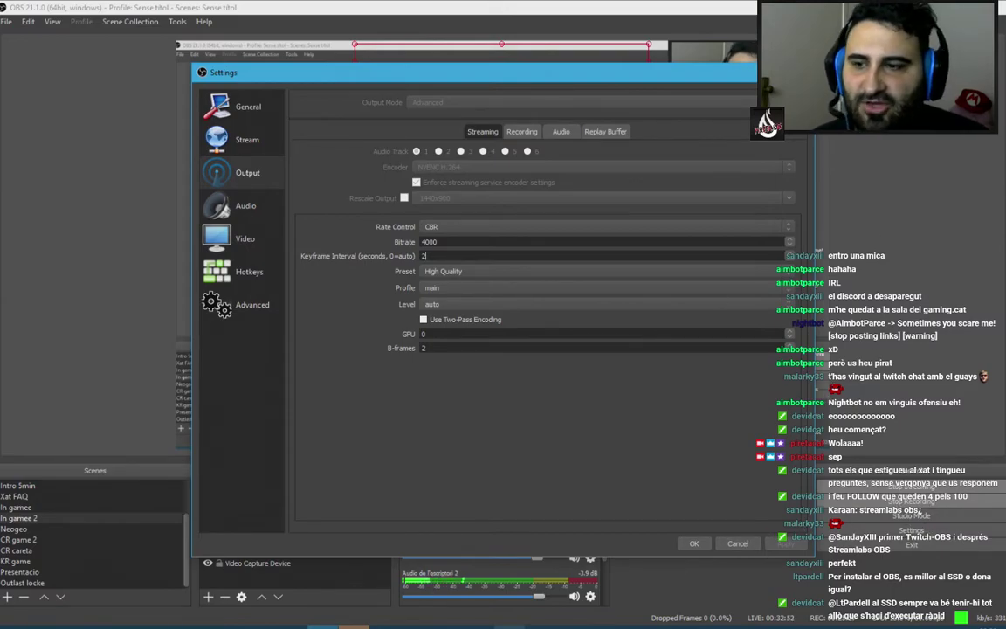
{"action": "key", "text": "alt+Tab"}
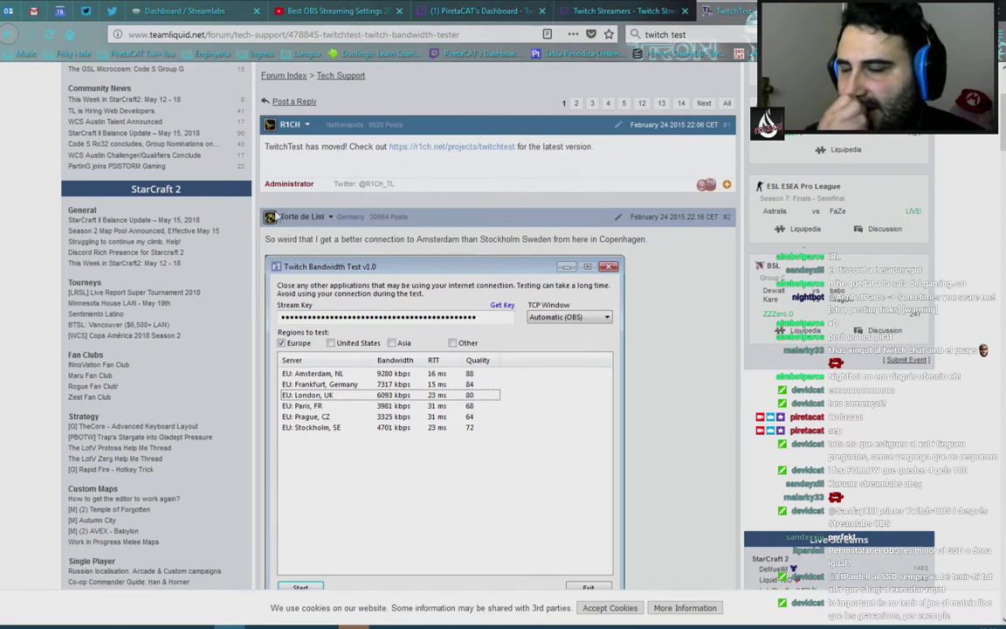
{"action": "left_click", "coordinate": [599, 7]}
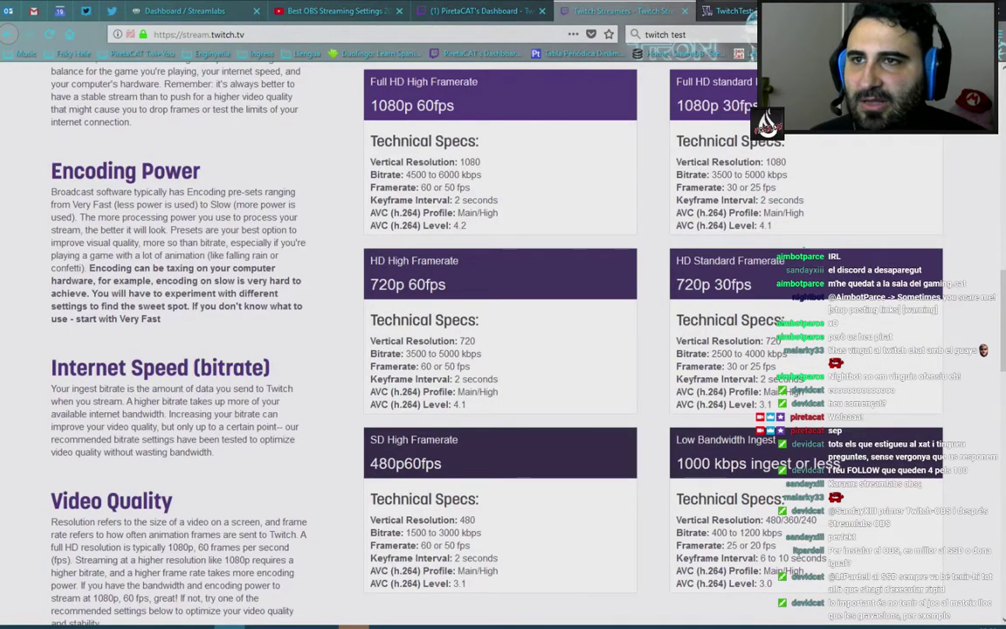
{"action": "left_click", "coordinate": [734, 11]}
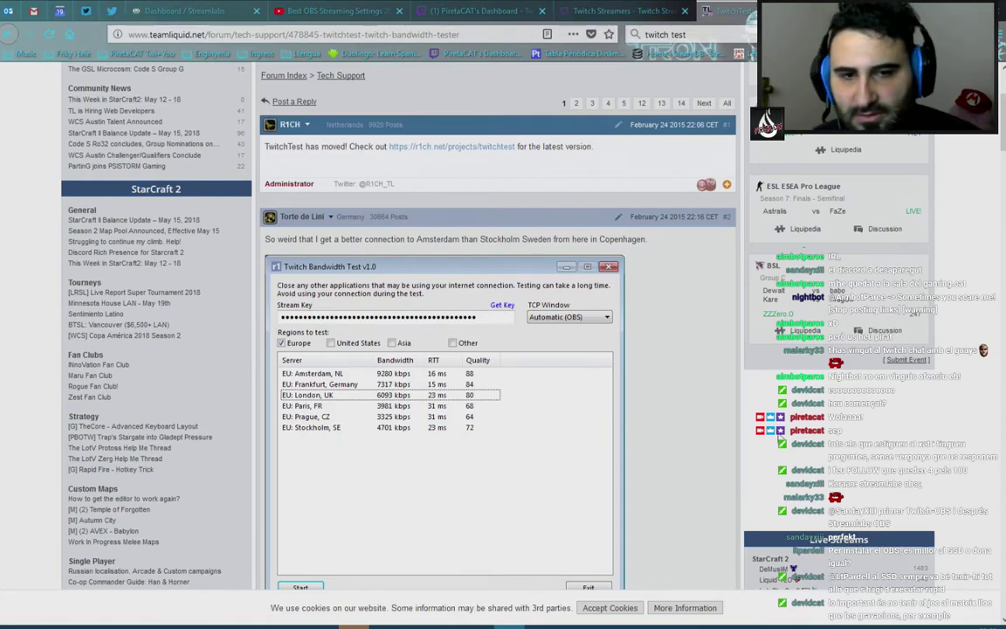
{"action": "left_click", "coordinate": [476, 10]}
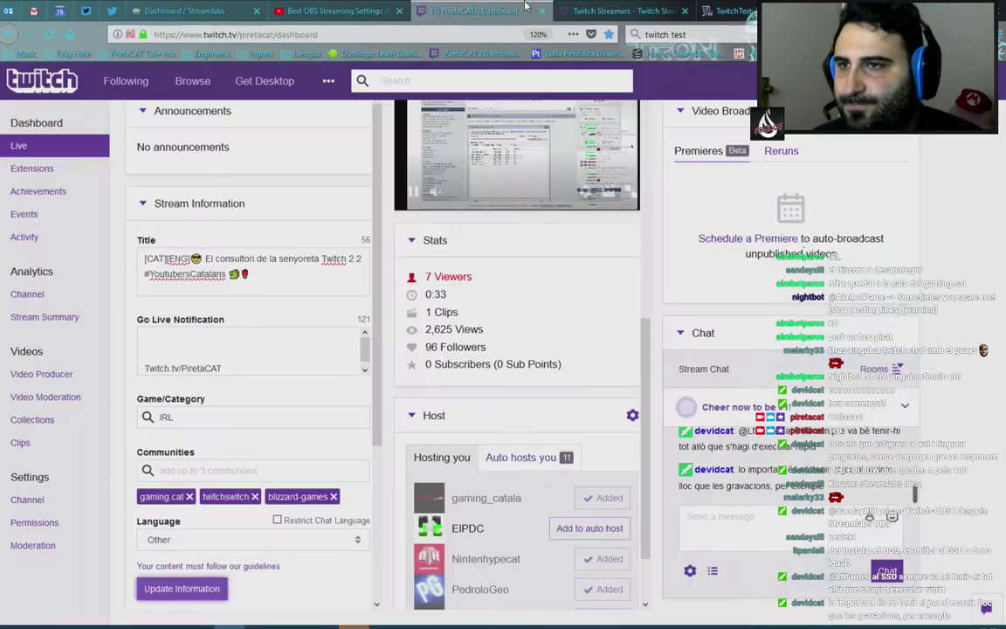
{"action": "left_click", "coordinate": [616, 10]}
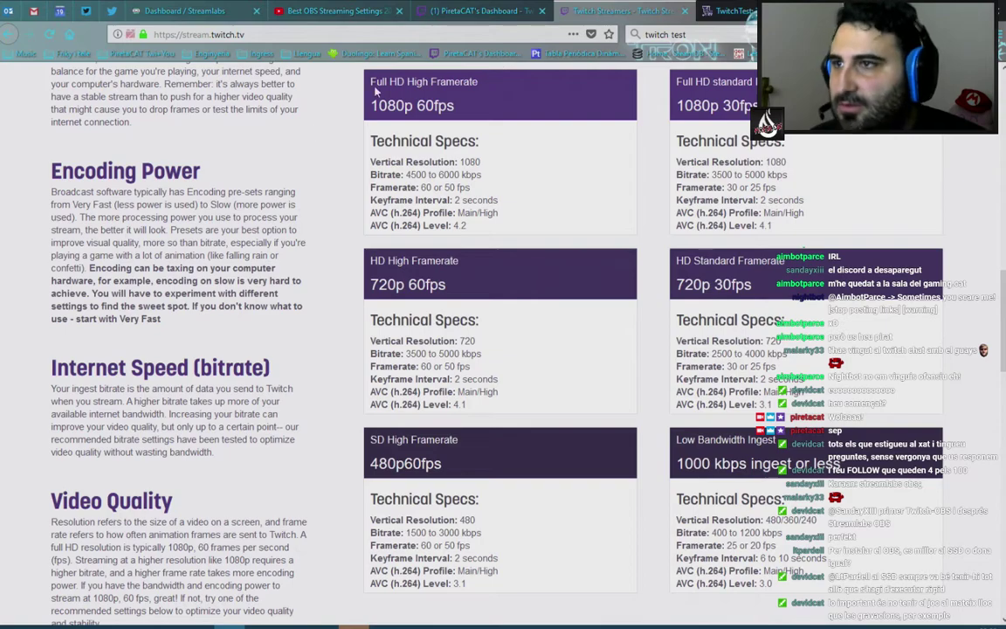
{"action": "key", "text": "alt+Tab"}
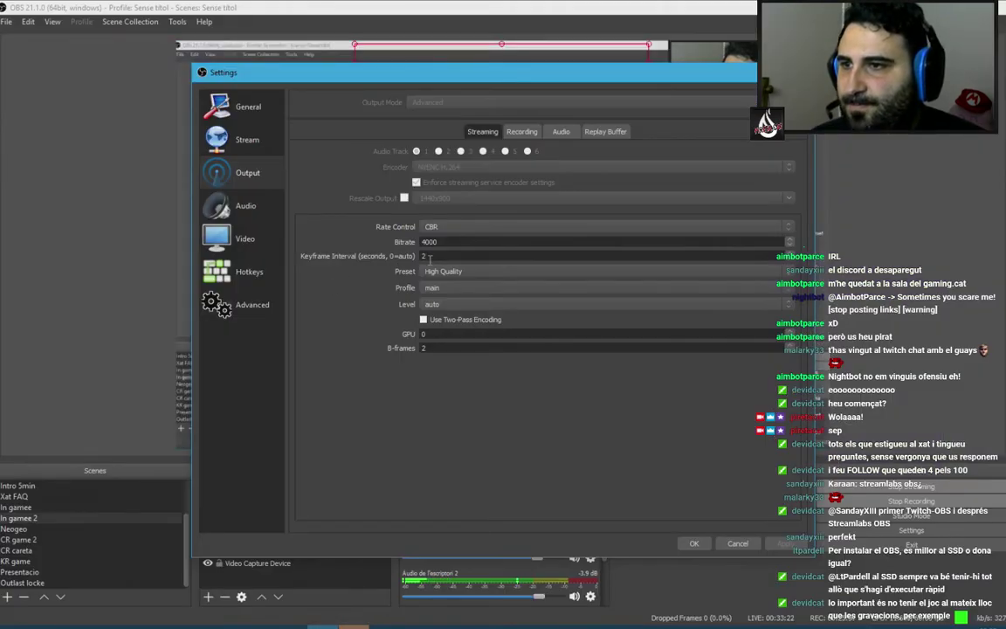
Compare the OBS keyframe interval with Twitch's technical specs for 720p 60fps and 1080p 60fps, ending back in OBS.
{"action": "key", "text": "shift+Tab"}
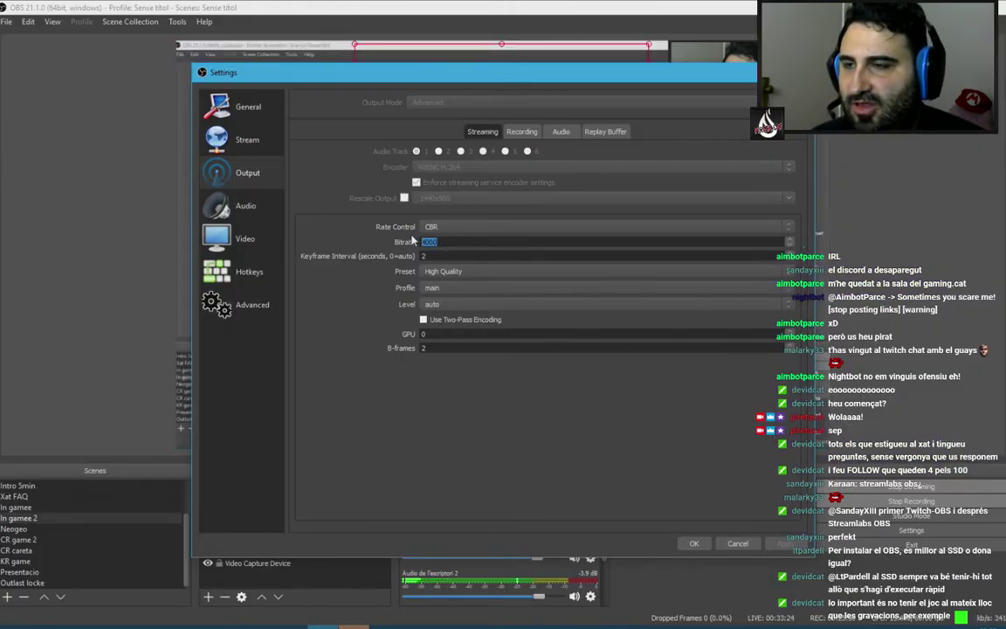
{"action": "left_click", "coordinate": [443, 255]}
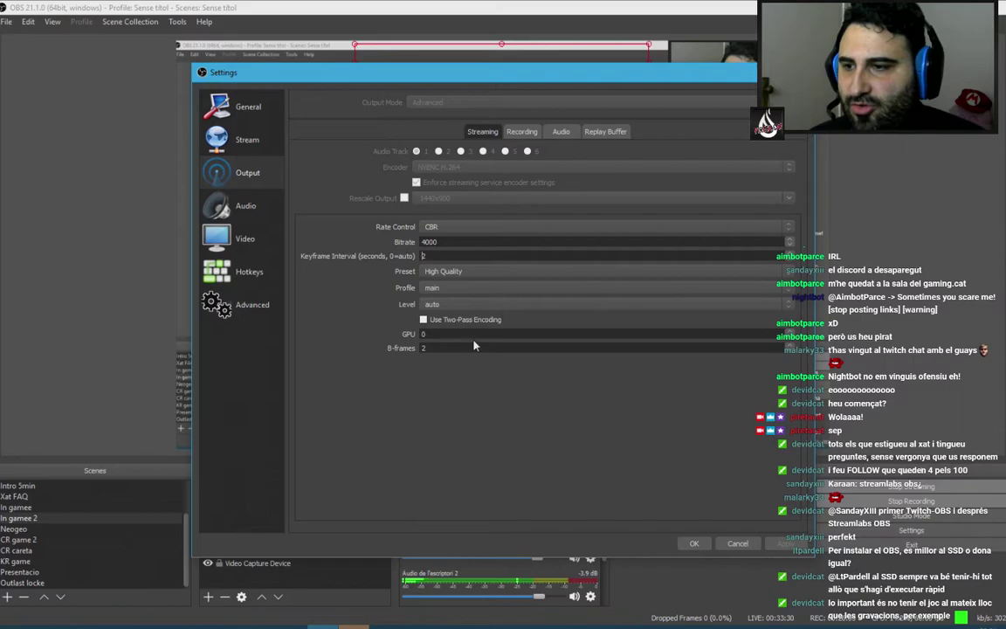
{"action": "key", "text": "alt+Tab"}
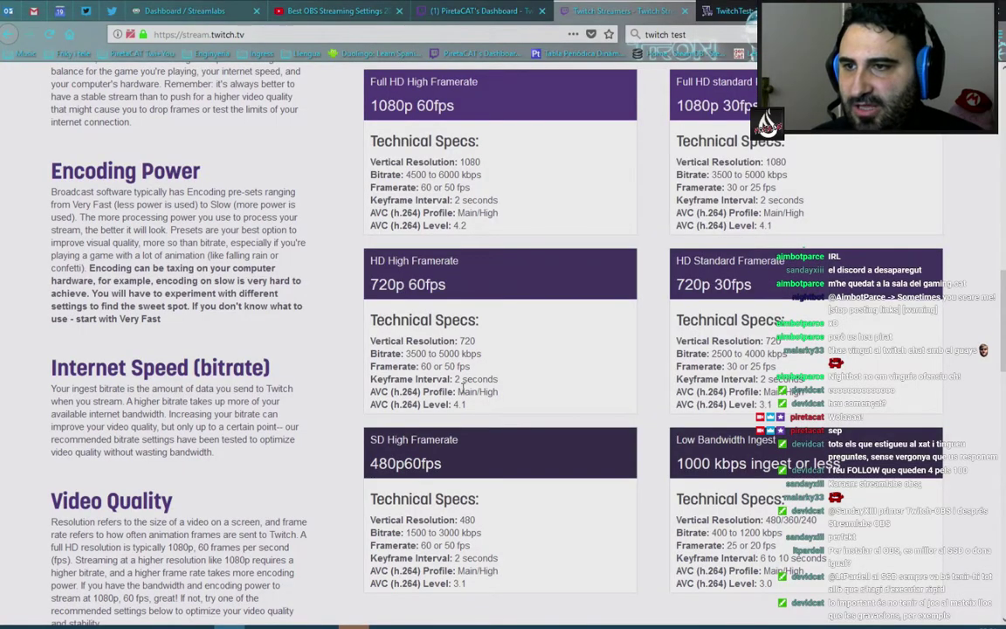
{"action": "left_click_drag", "start_coordinate": [498, 379], "coordinate": [455, 380]}
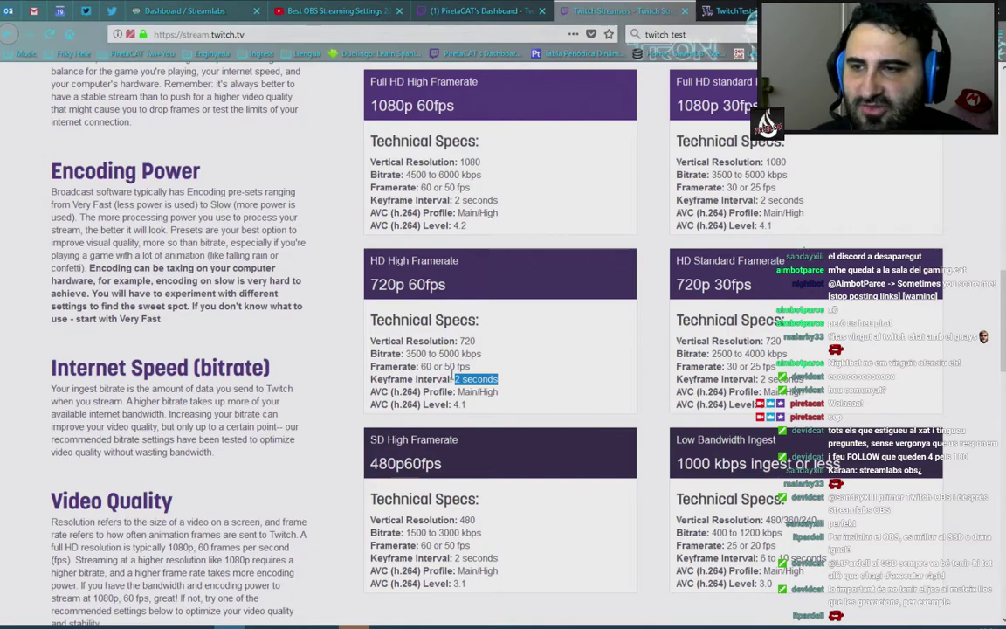
{"action": "left_click_drag", "start_coordinate": [462, 200], "coordinate": [454, 200]}
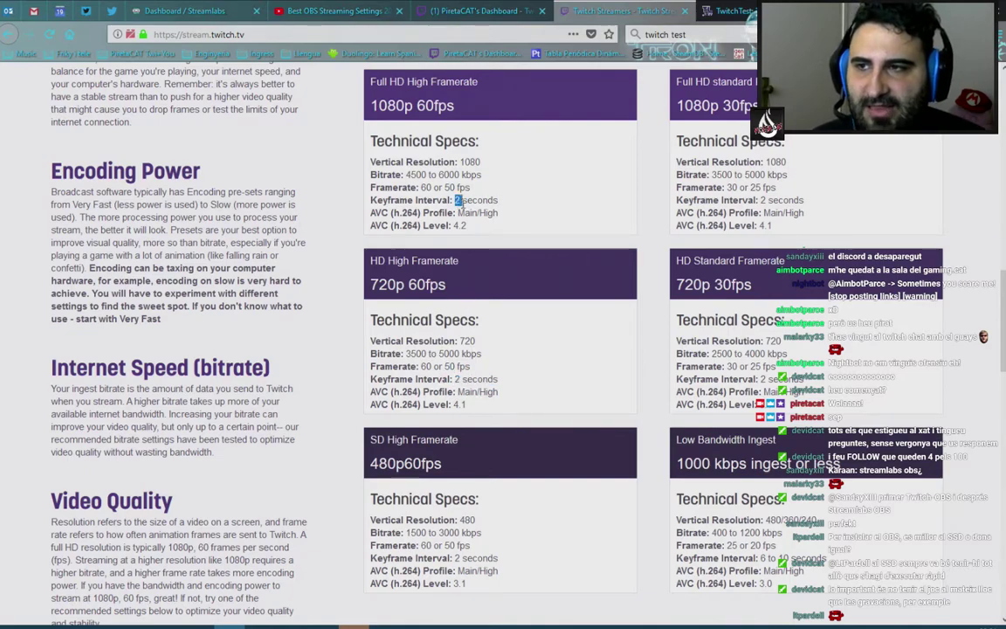
{"action": "left_click", "coordinate": [323, 627]}
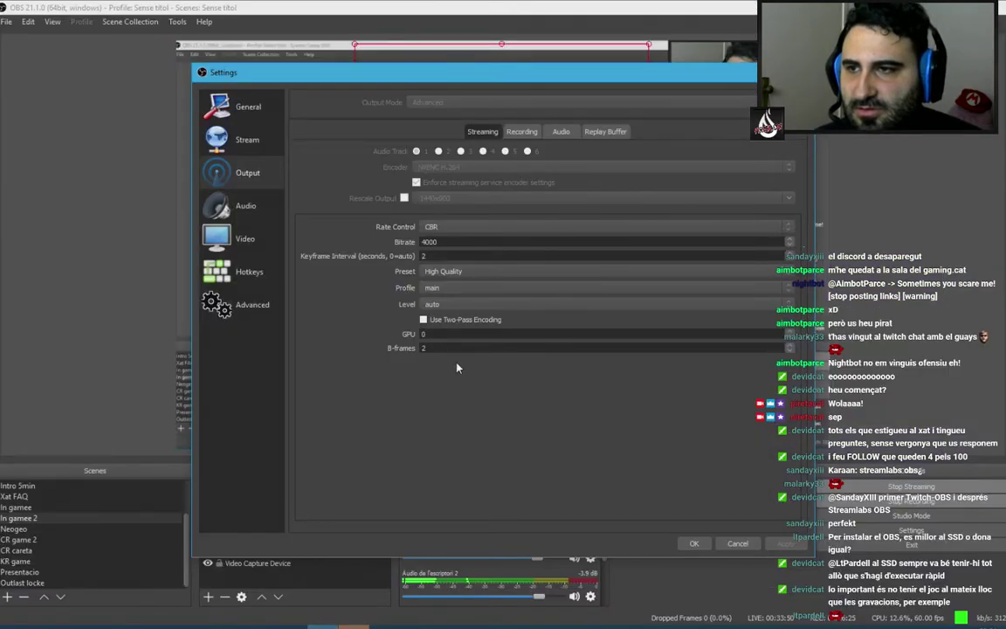
Review the available encoder presets, keep High Quality selected, and look over the profile options without changing them.
{"action": "left_click", "coordinate": [445, 271]}
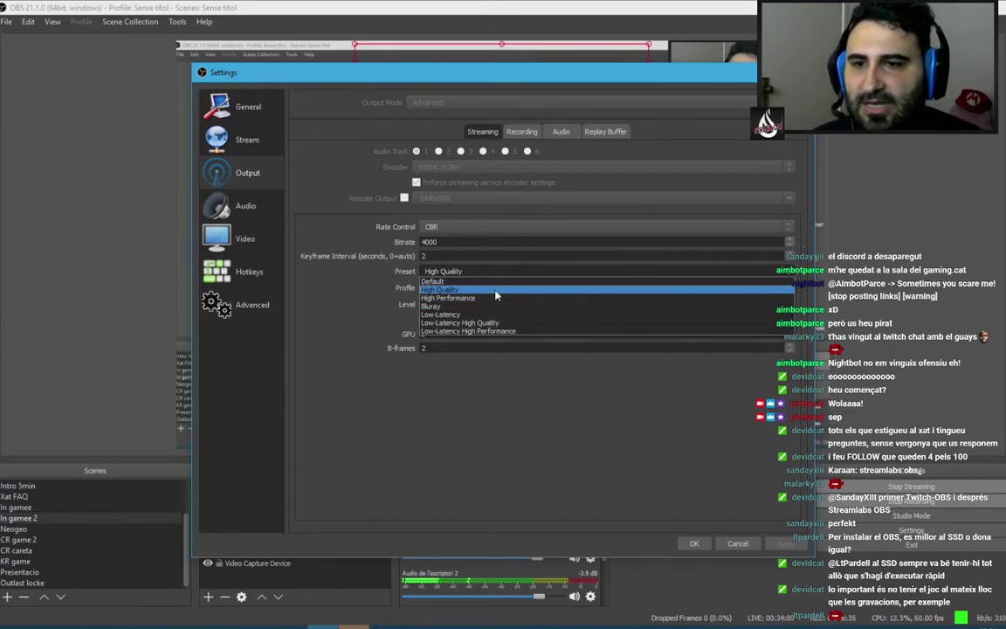
{"action": "key", "text": "Escape"}
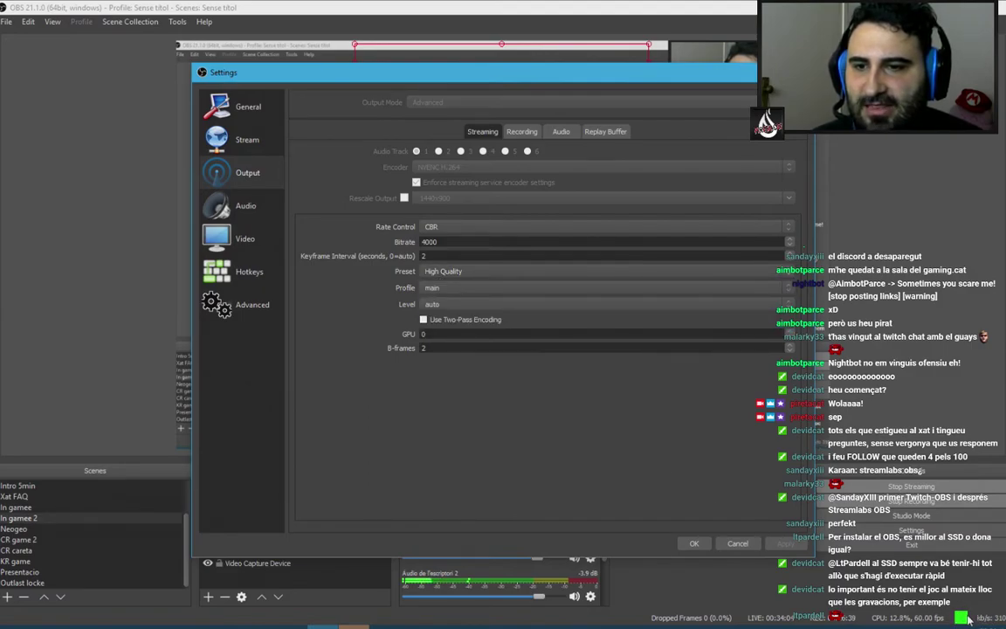
{"action": "left_click", "coordinate": [491, 272]}
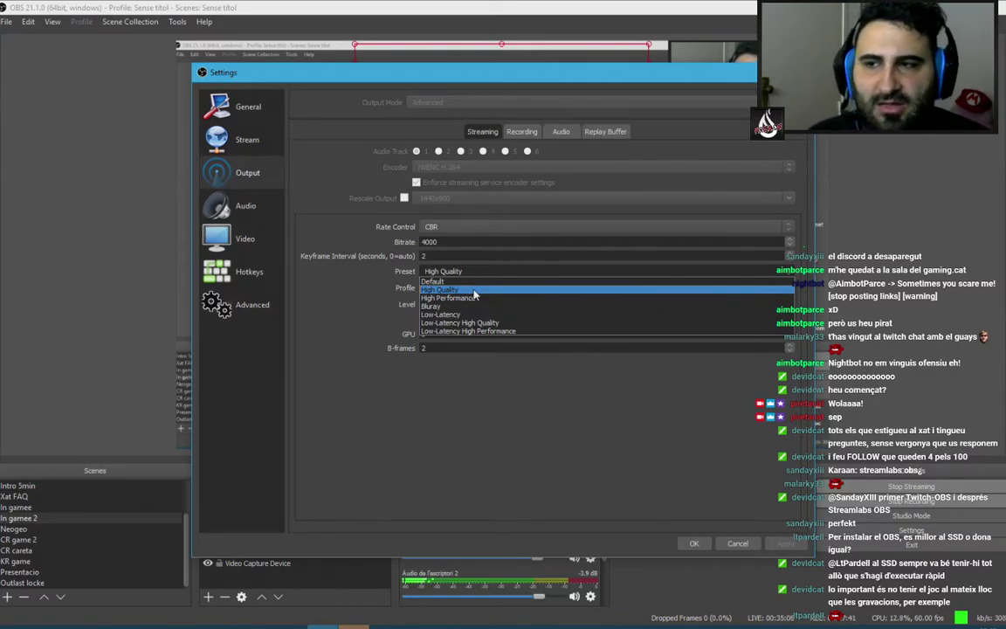
{"action": "left_click", "coordinate": [450, 292]}
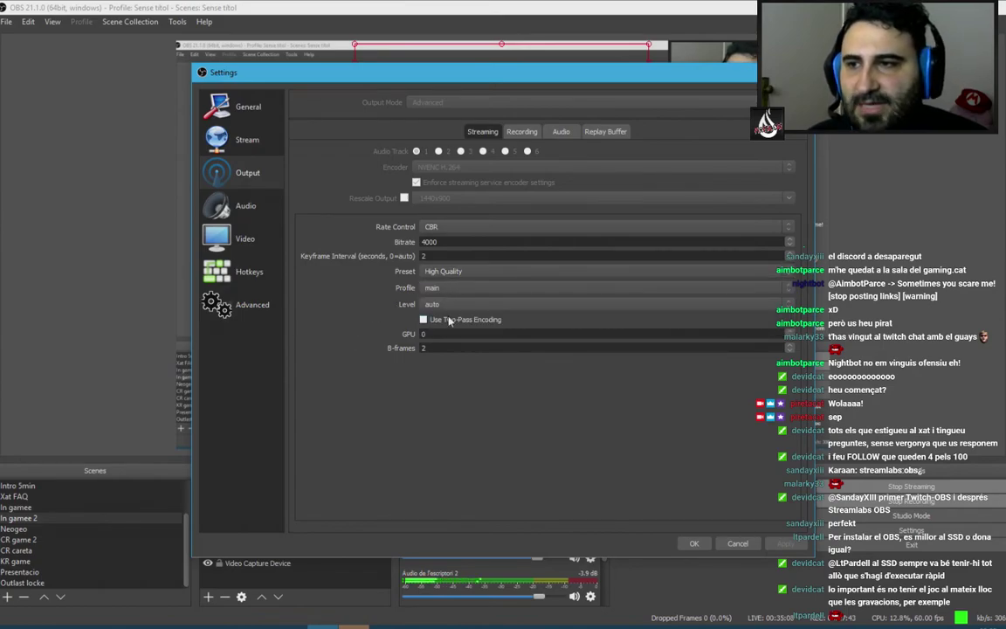
{"action": "left_click", "coordinate": [456, 288]}
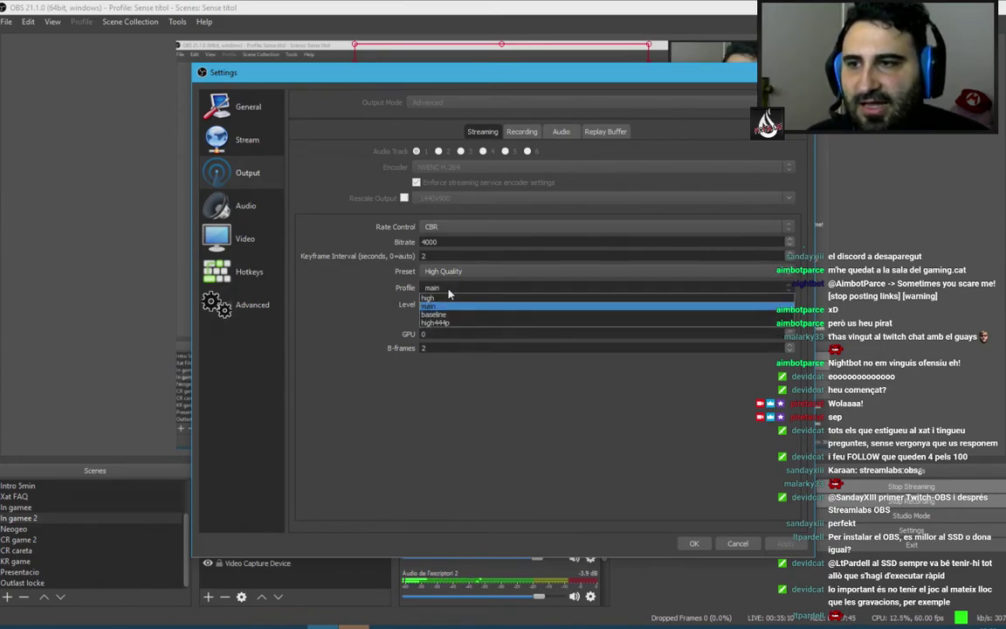
{"action": "left_click", "coordinate": [325, 280]}
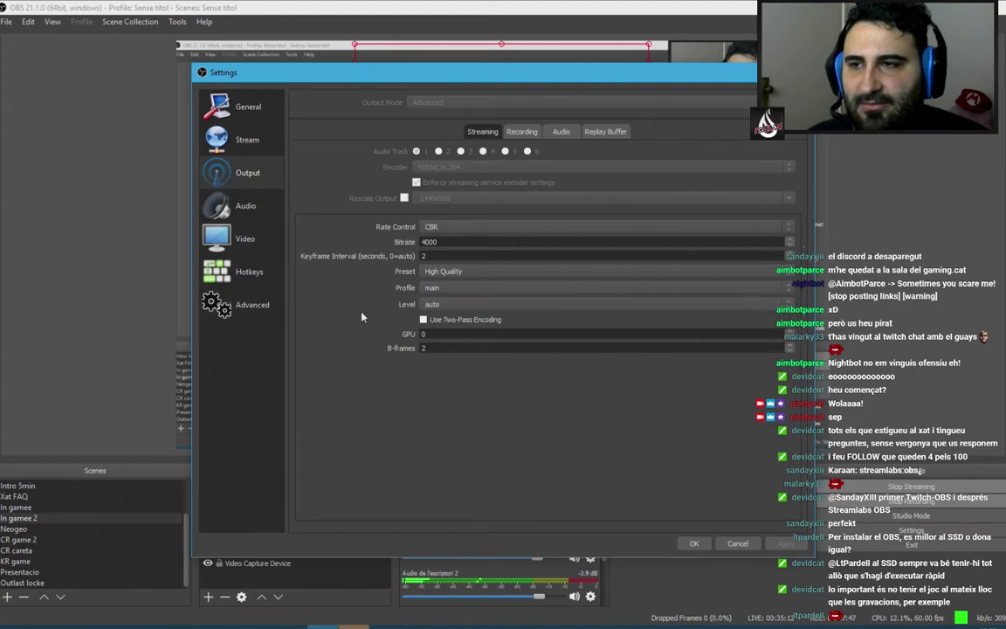
Switch to the Twitch guidelines in the browser and examine the recommended AVC profile and level for the 60fps formats.
{"action": "key", "text": "alt+Tab"}
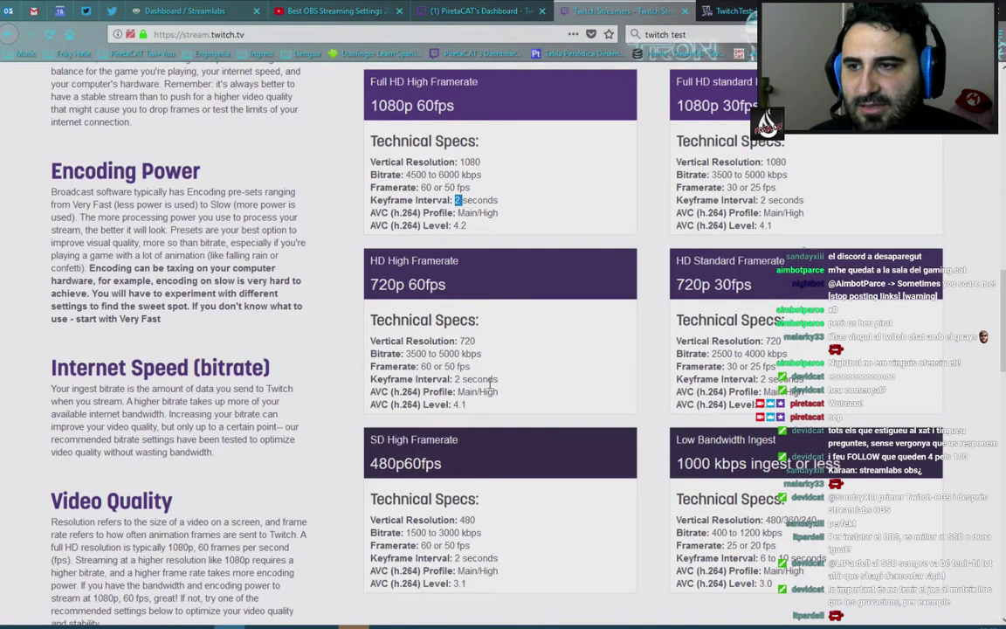
{"action": "left_click_drag", "start_coordinate": [502, 394], "coordinate": [459, 392]}
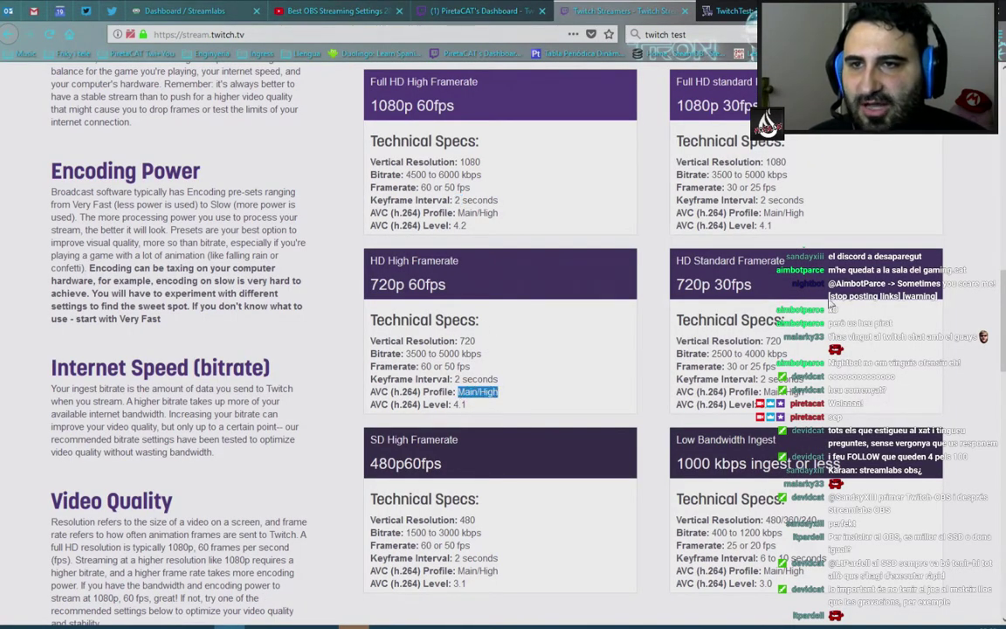
{"action": "left_click_drag", "start_coordinate": [366, 131], "coordinate": [503, 216]}
{"action": "left_click", "coordinate": [467, 213]}
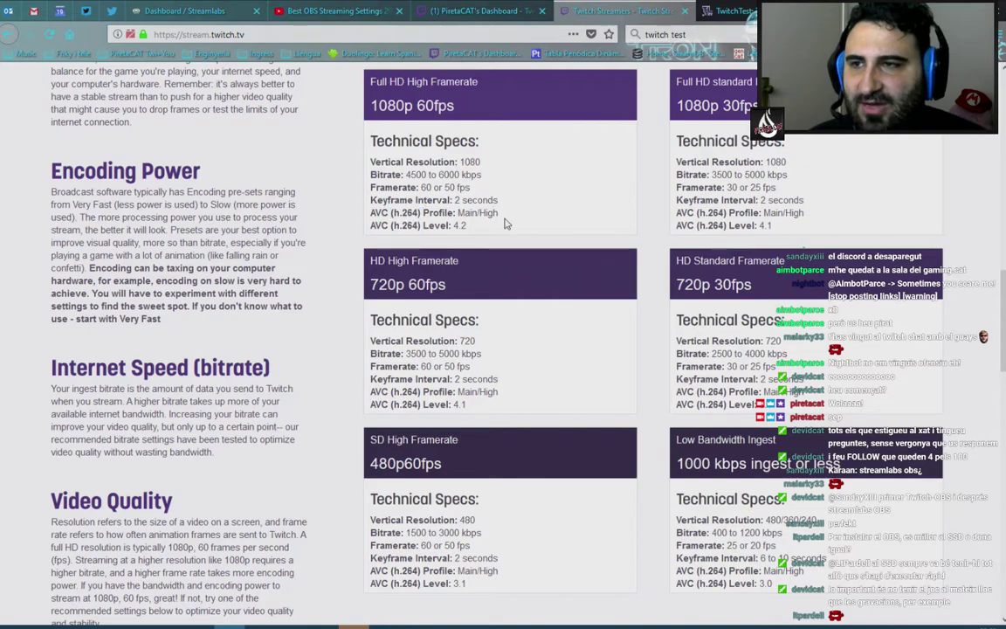
{"action": "left_click_drag", "start_coordinate": [499, 213], "coordinate": [457, 213]}
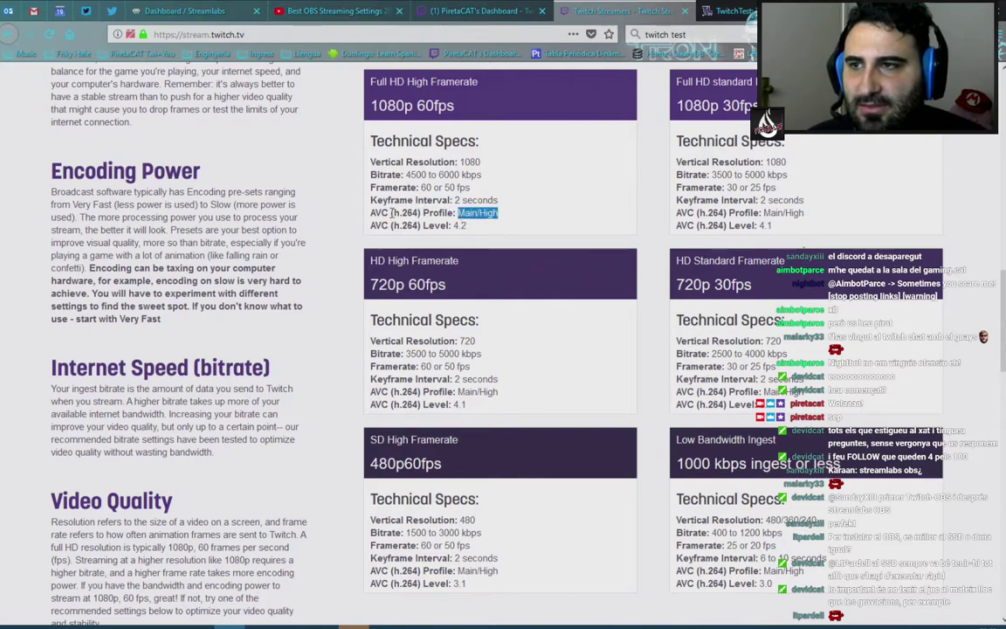
{"action": "left_click_drag", "start_coordinate": [391, 212], "coordinate": [497, 213]}
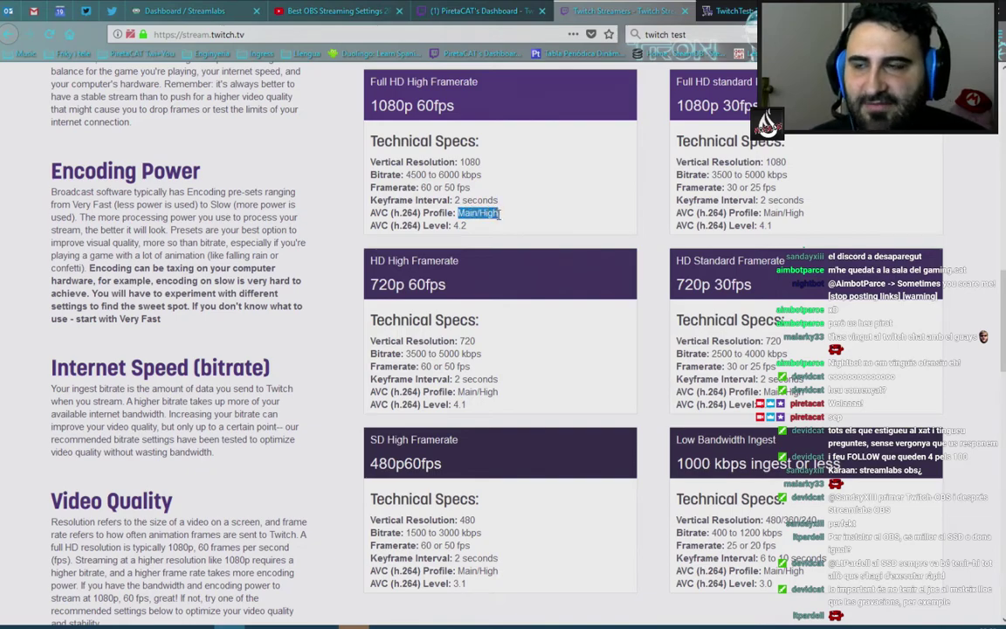
{"action": "left_click", "coordinate": [503, 218]}
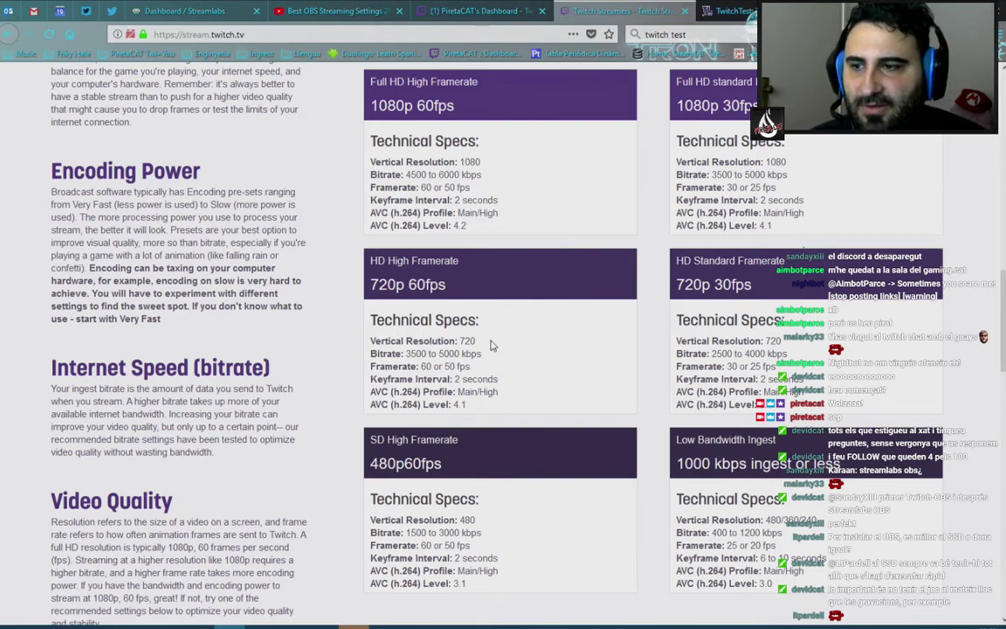
{"action": "double_click", "coordinate": [459, 226]}
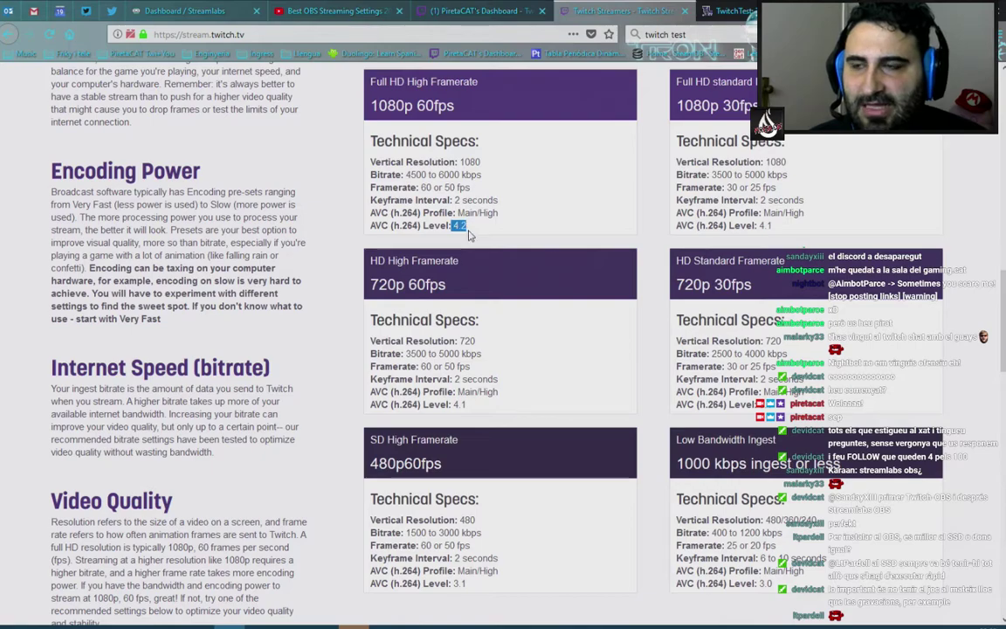
{"action": "left_click", "coordinate": [458, 241]}
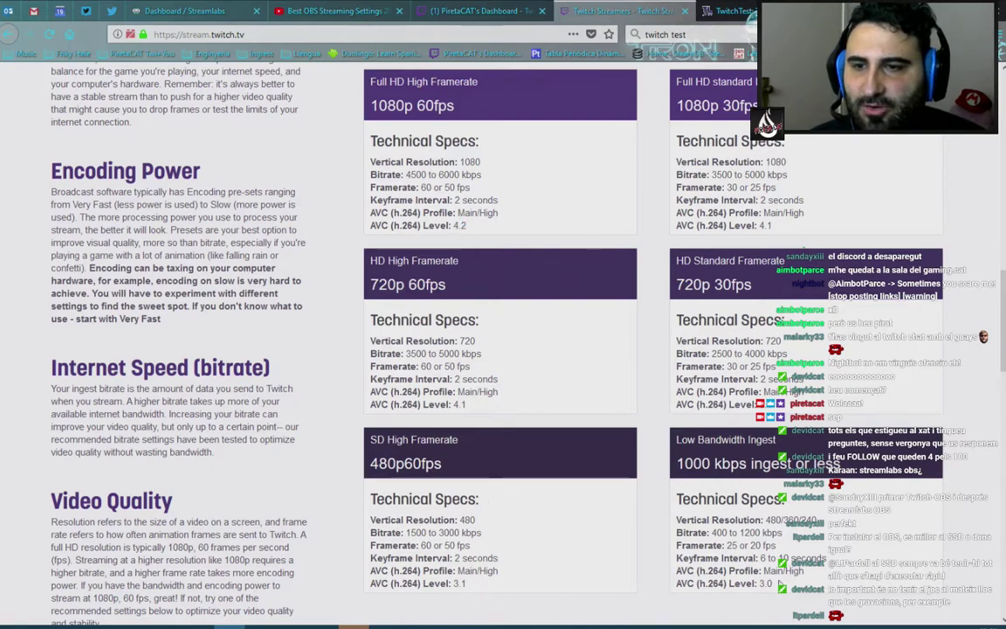
{"action": "double_click", "coordinate": [459, 225]}
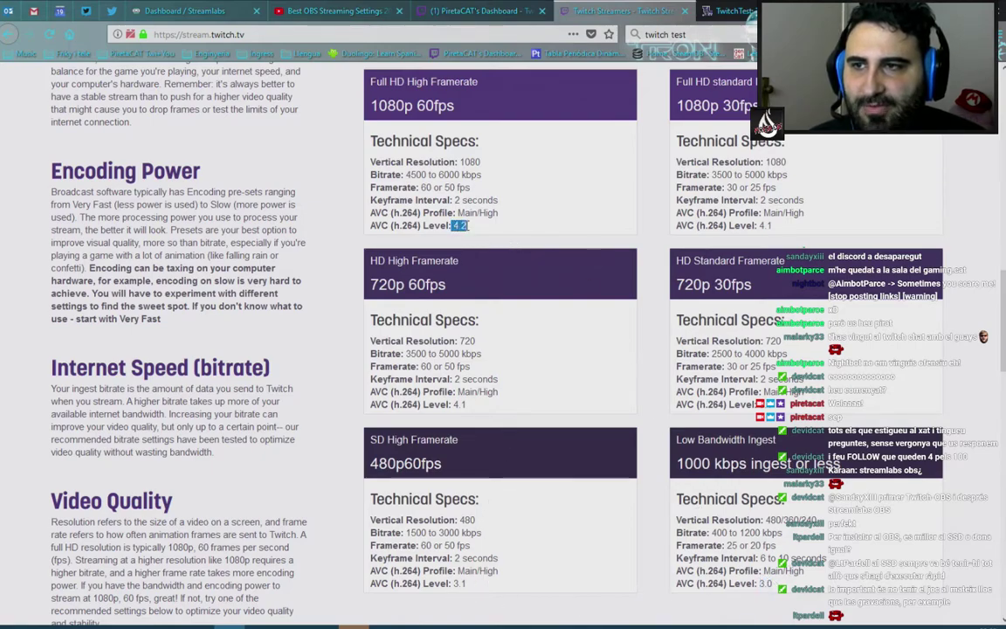
Examine the full set of technical specs in Twitch's Broadcasting Guidelines, highlighting the bitrate range for 1080p 60fps.
{"action": "middle_click", "coordinate": [630, 485]}
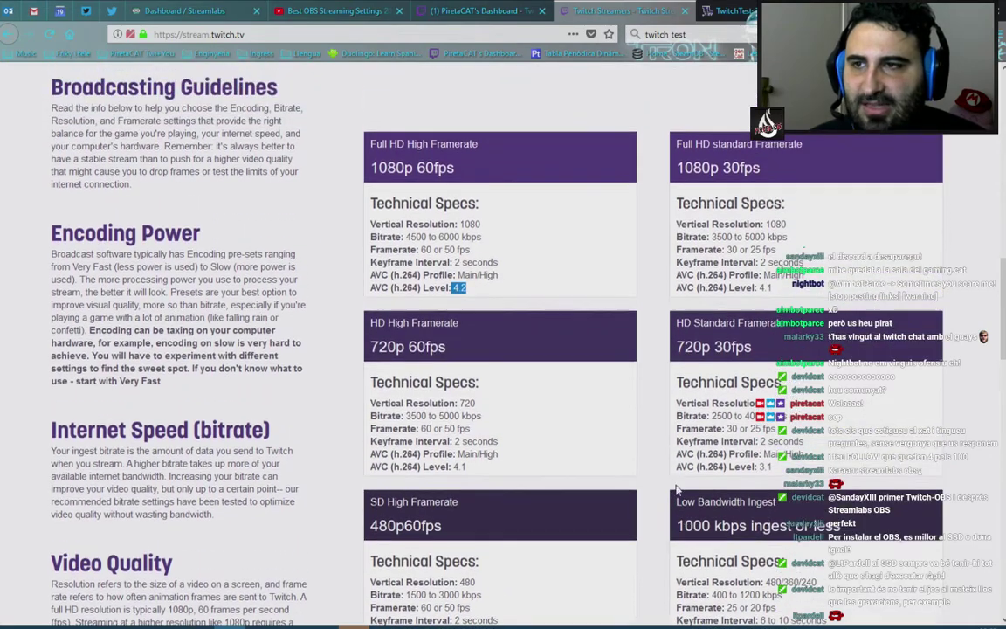
{"action": "scroll", "coordinate": [646, 512], "scroll_direction": "down", "scroll_amount": 2}
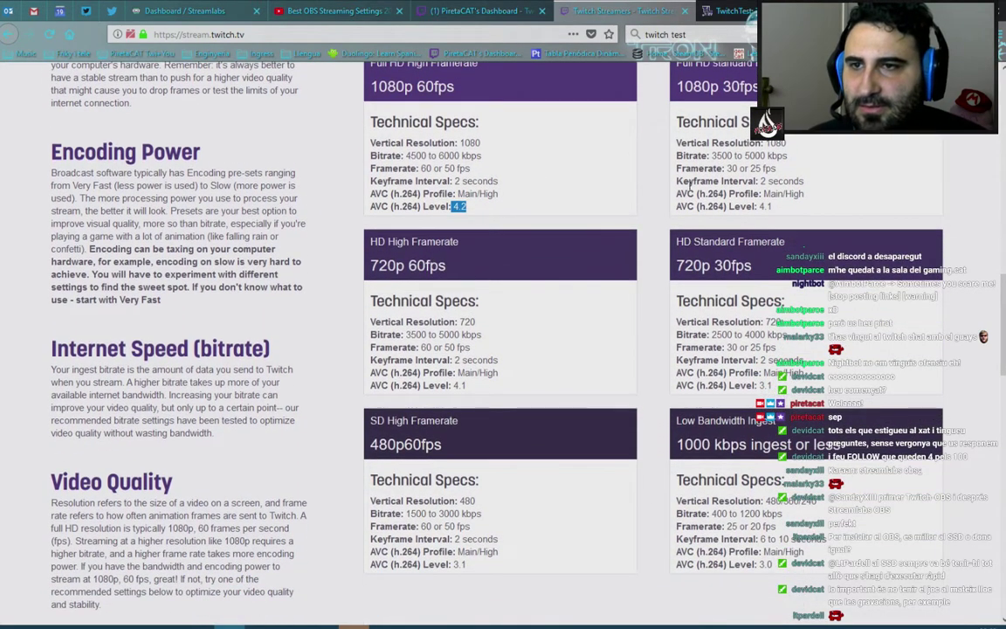
{"action": "middle_click", "coordinate": [546, 359]}
{"action": "scroll", "coordinate": [554, 339], "scroll_direction": "up", "scroll_amount": 2}
{"action": "left_click_drag", "start_coordinate": [494, 276], "coordinate": [340, 153]}
{"action": "left_click", "coordinate": [489, 242]}
{"action": "left_click_drag", "start_coordinate": [486, 234], "coordinate": [405, 234]}
{"action": "left_click", "coordinate": [490, 243]}
{"action": "left_click", "coordinate": [640, 246]}
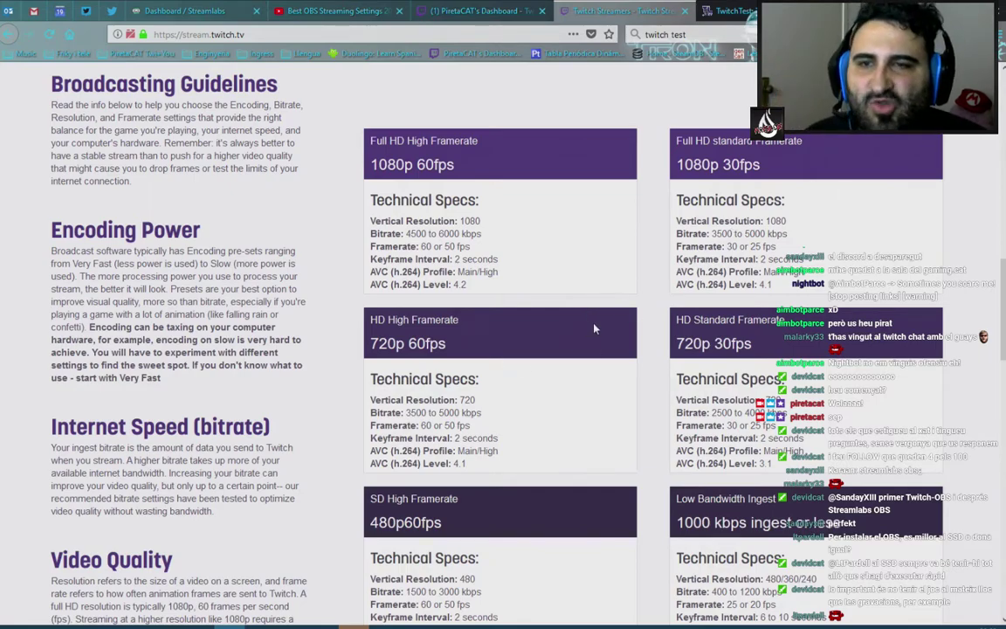
Revisit the recommended-settings video and the Twitch live dashboard, ending back on the Twitch broadcasting guidelines.
{"action": "left_click", "coordinate": [336, 10]}
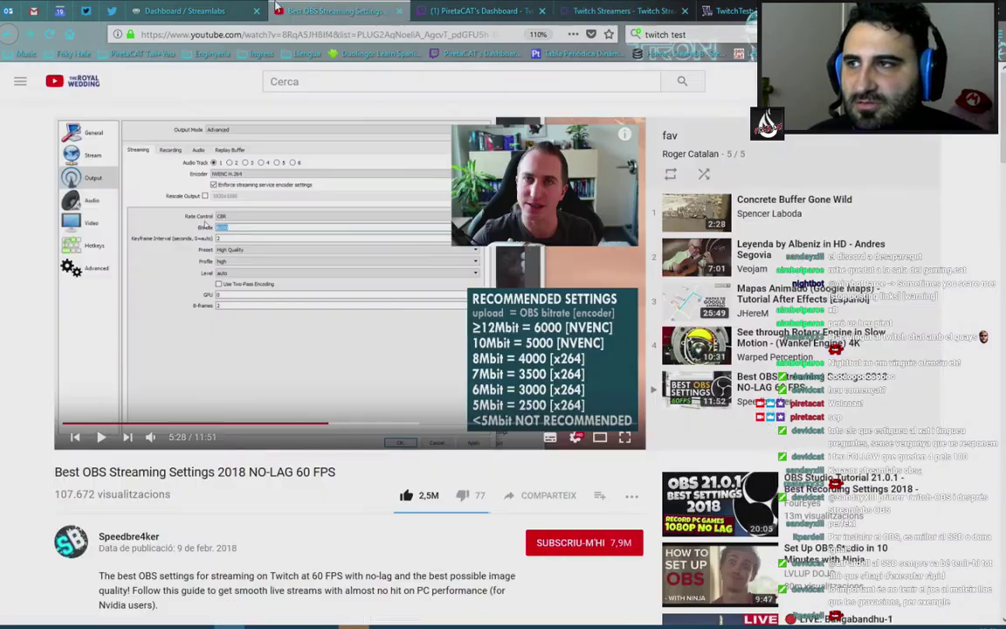
{"action": "left_click", "coordinate": [489, 11]}
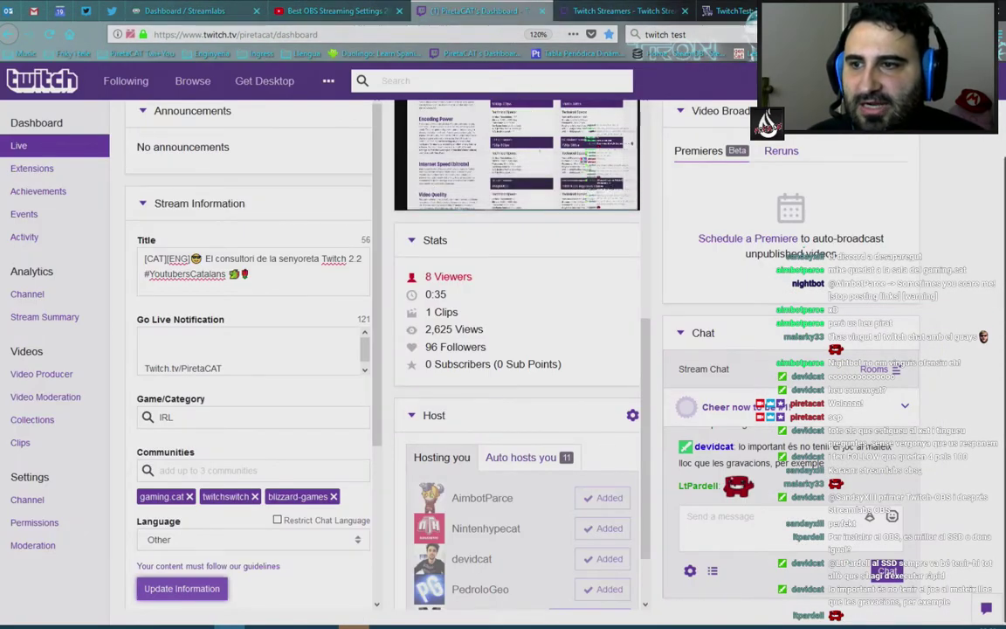
{"action": "left_click", "coordinate": [622, 11]}
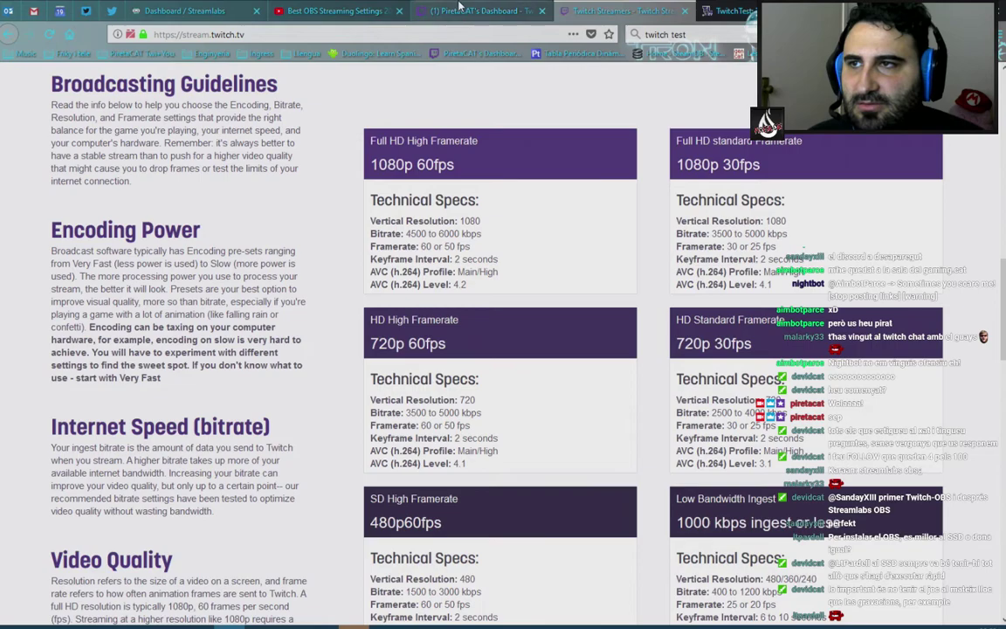
{"action": "left_click", "coordinate": [458, 8]}
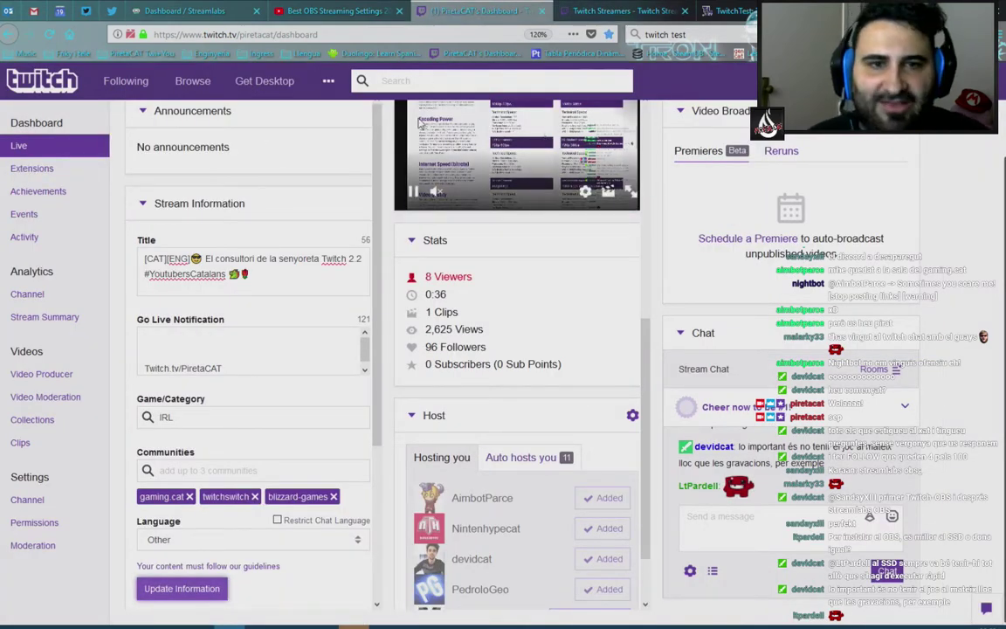
{"action": "left_click", "coordinate": [331, 10]}
{"action": "left_click", "coordinate": [623, 11]}
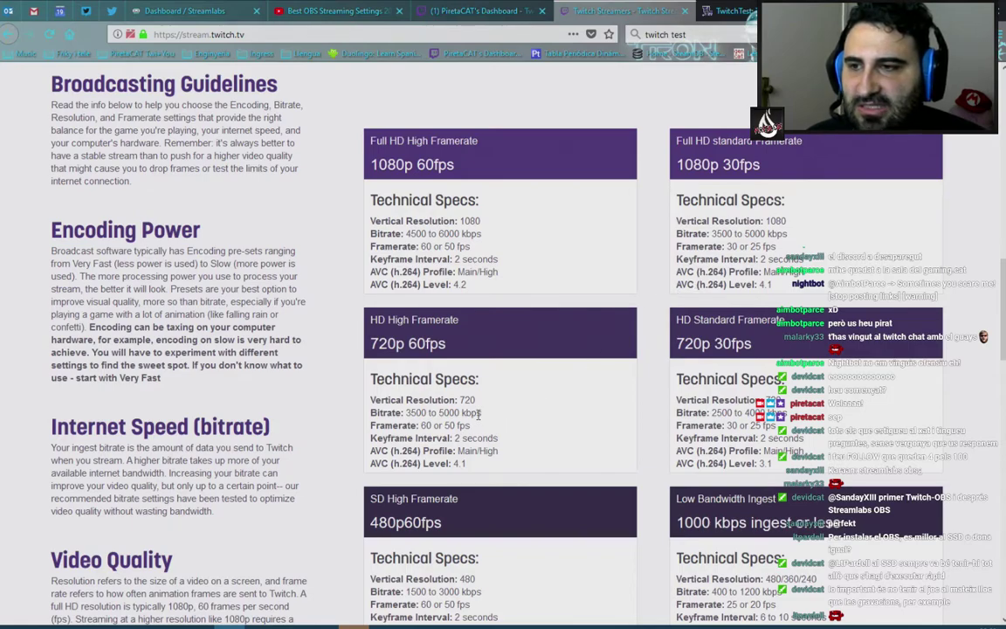
Highlight the 720p 60fps bitrate range, compare it with the 720p 30fps and 1080p 60fps formats, and return to OBS.
{"action": "left_click_drag", "start_coordinate": [471, 418], "coordinate": [406, 418]}
{"action": "left_click", "coordinate": [407, 418]}
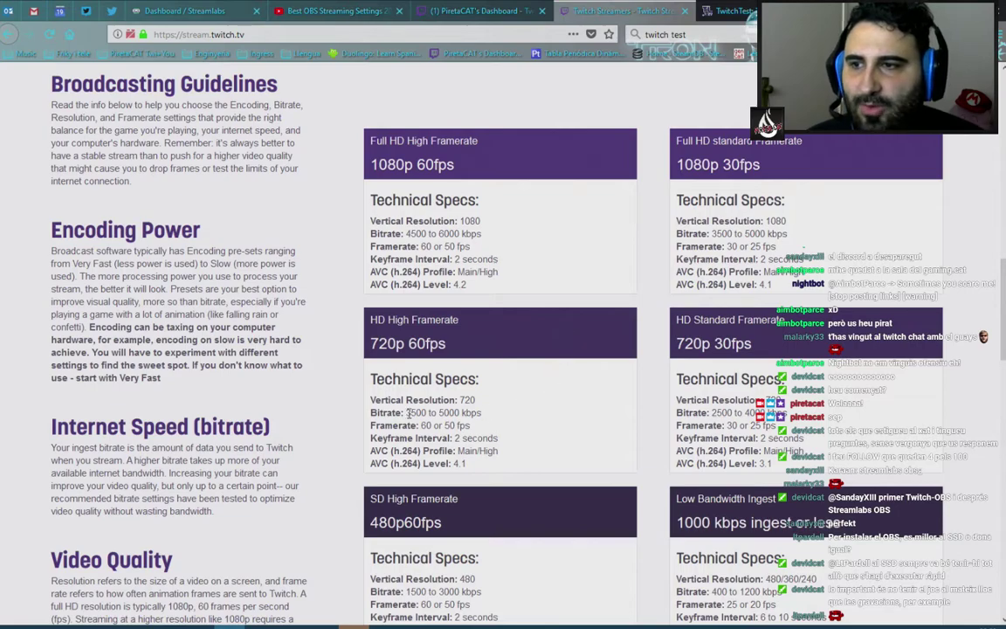
{"action": "left_click_drag", "start_coordinate": [408, 414], "coordinate": [483, 415]}
{"action": "left_click", "coordinate": [543, 422]}
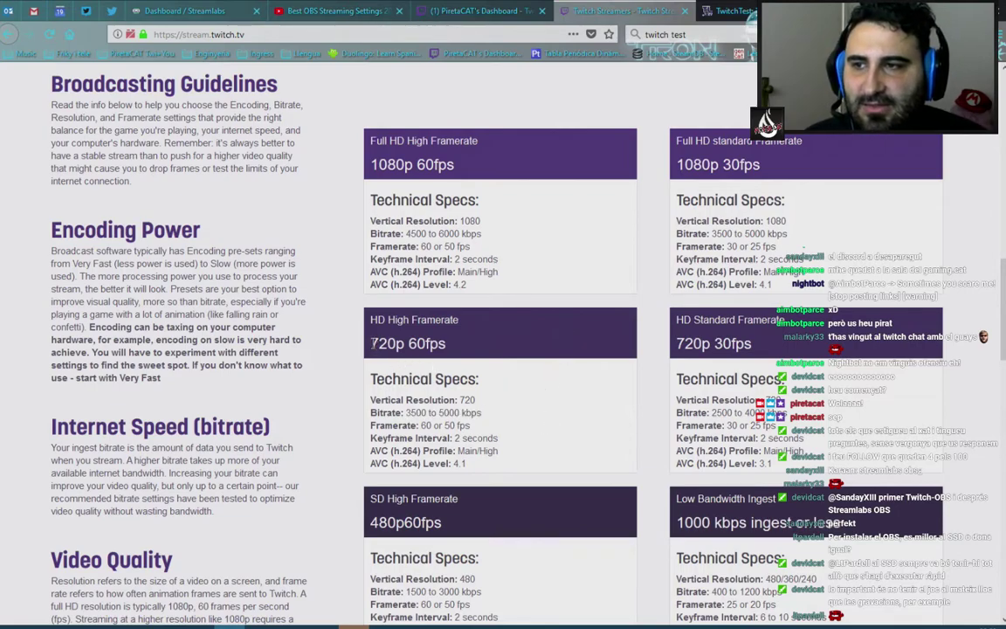
{"action": "left_click_drag", "start_coordinate": [373, 344], "coordinate": [404, 345]}
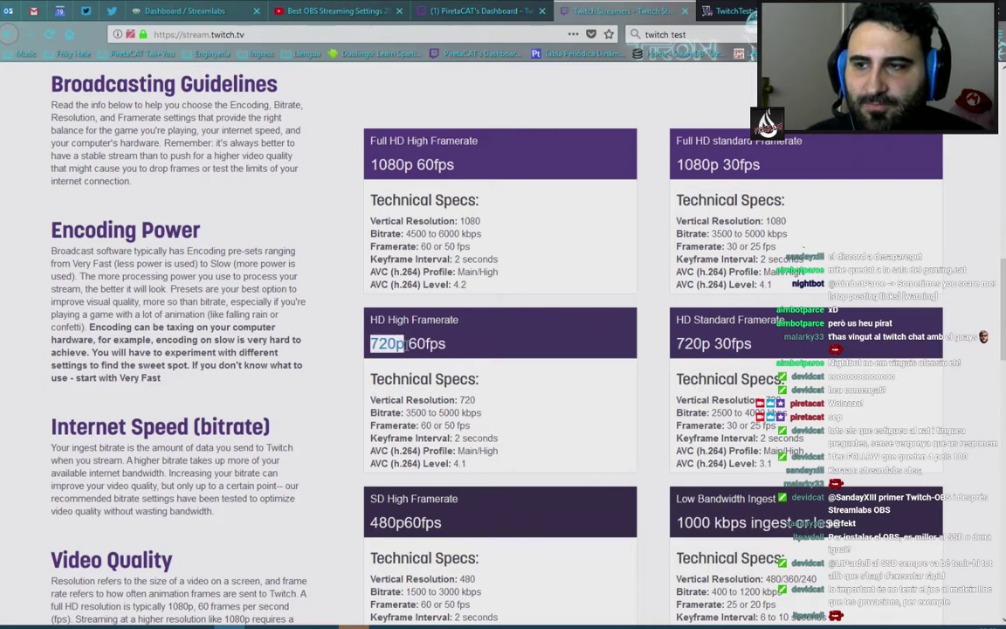
{"action": "left_click_drag", "start_coordinate": [677, 343], "coordinate": [695, 343]}
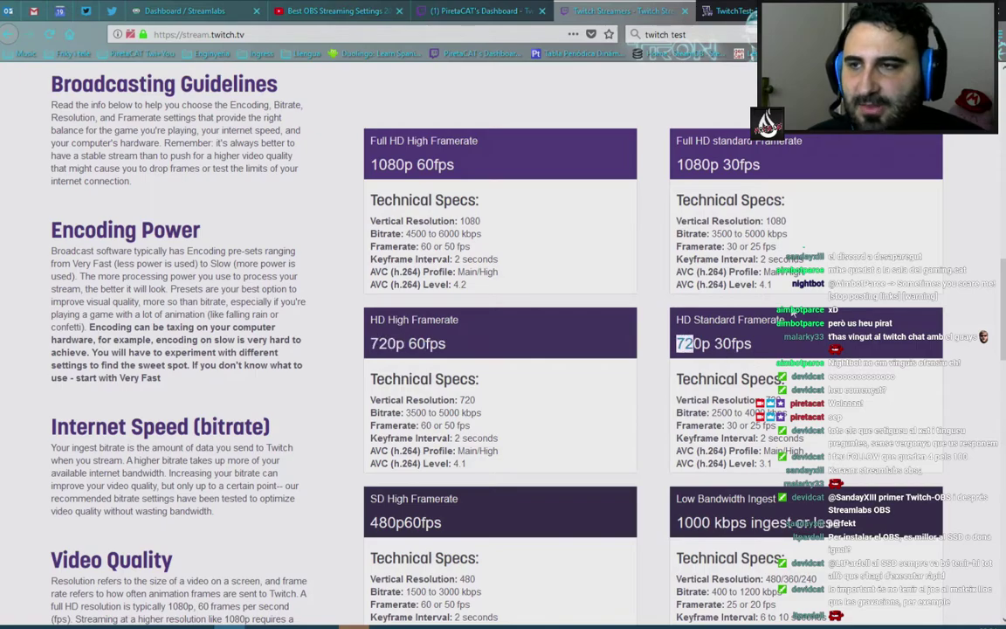
{"action": "left_click_drag", "start_coordinate": [371, 164], "coordinate": [383, 161]}
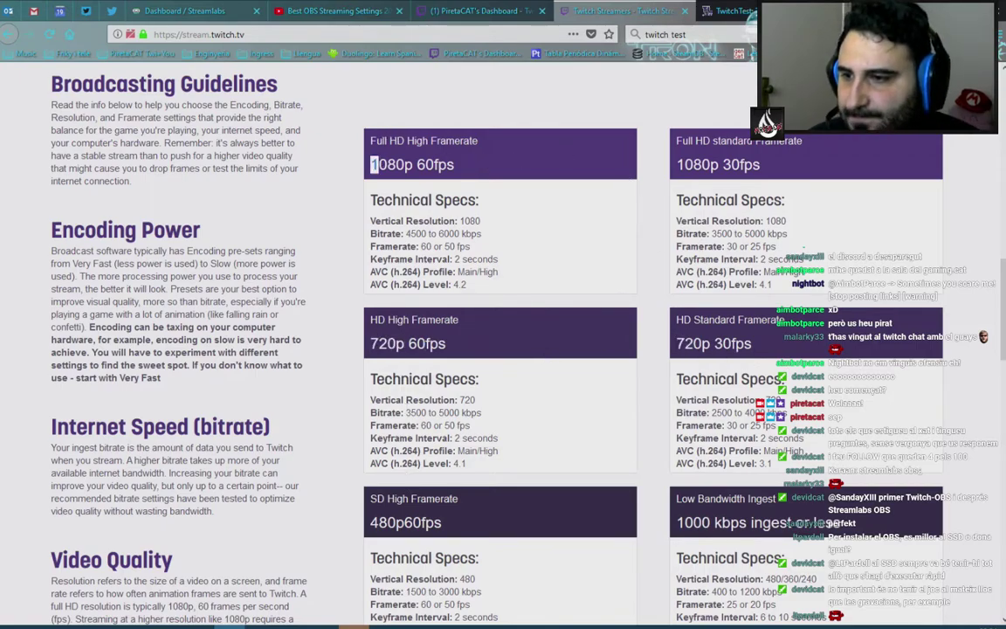
{"action": "key", "text": "alt+Tab"}
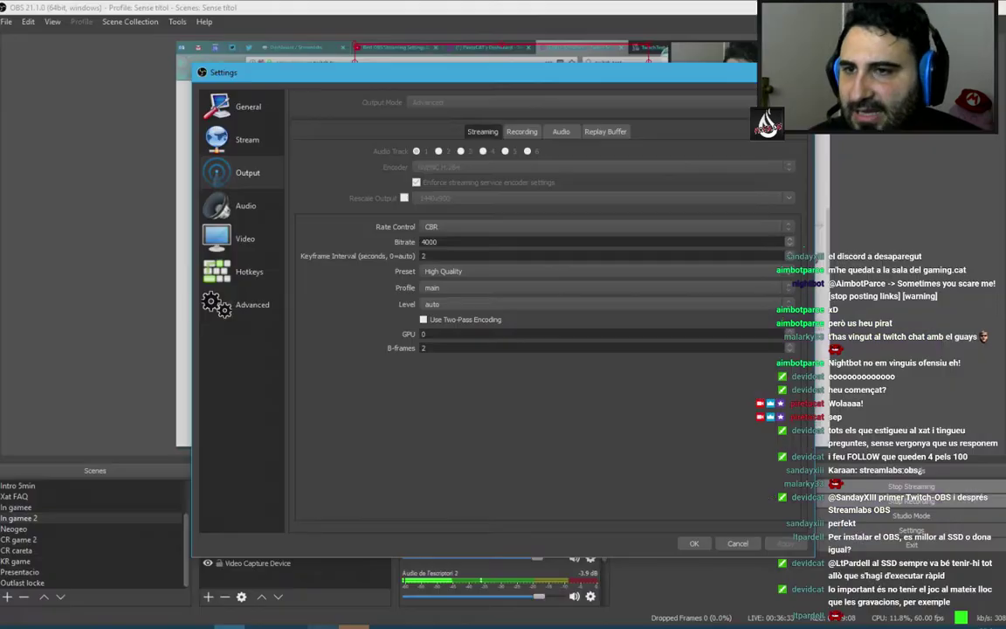
Examine the encoder preset and level options, compare them with the AVC levels in the browser's Twitch guidelines, and return to OBS.
{"action": "left_click", "coordinate": [457, 273]}
{"action": "left_click", "coordinate": [459, 276]}
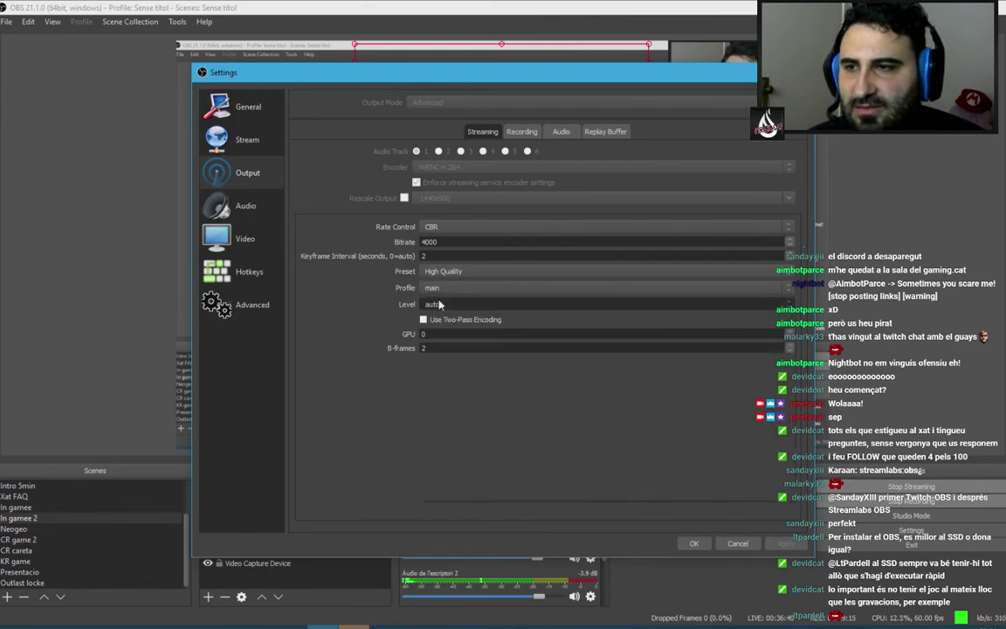
{"action": "left_click", "coordinate": [459, 305]}
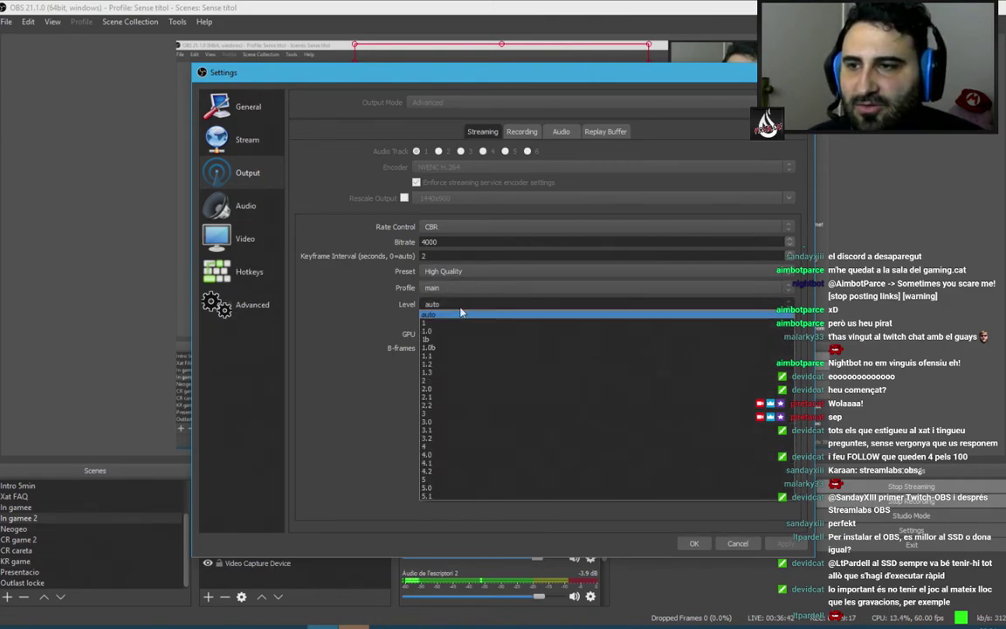
{"action": "left_click", "coordinate": [335, 343]}
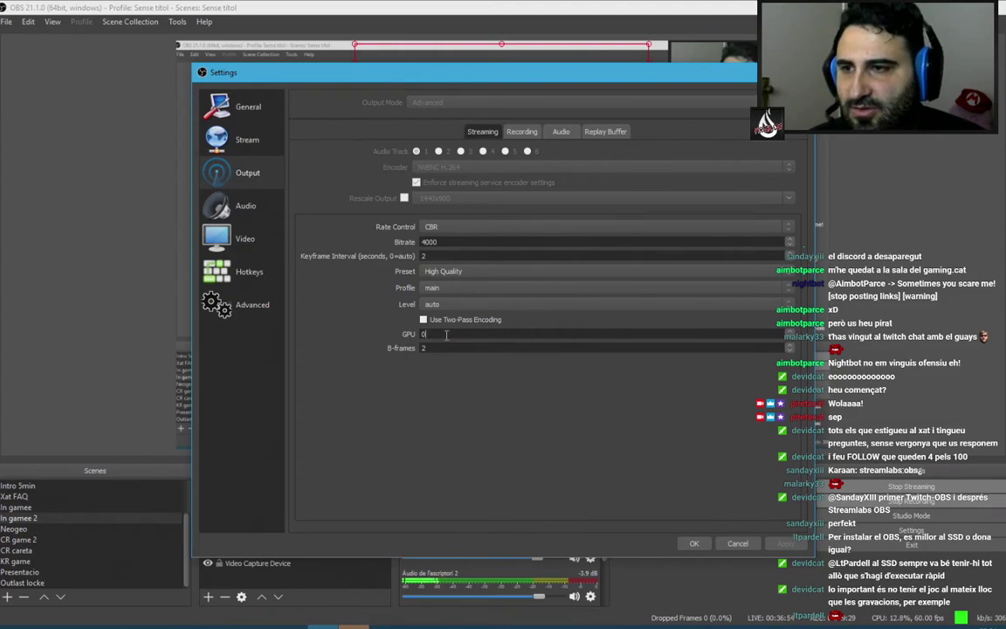
{"action": "key", "text": "alt+Tab"}
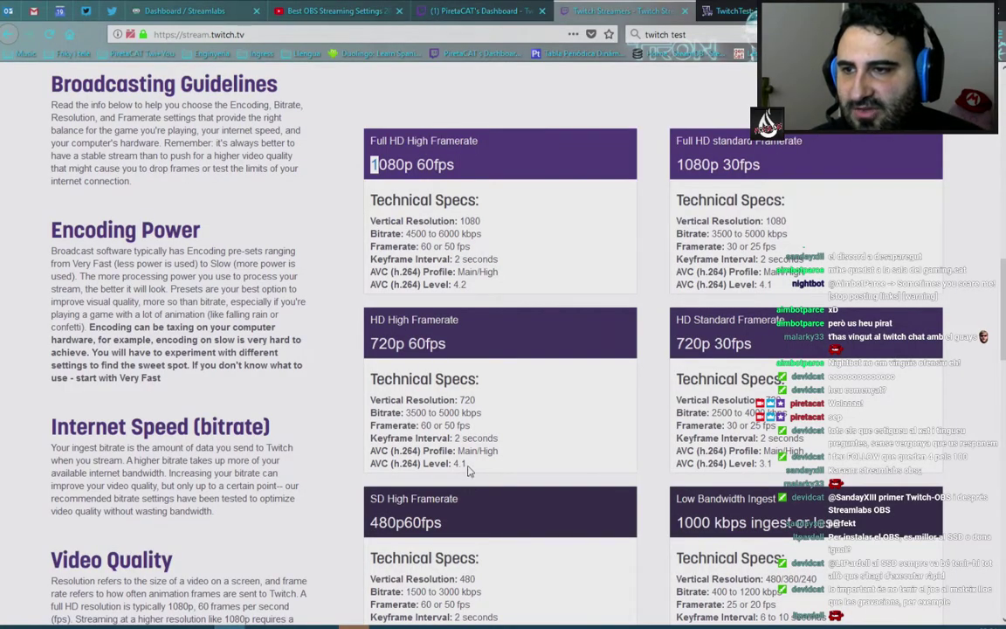
{"action": "scroll", "coordinate": [454, 419], "scroll_direction": "down", "scroll_amount": 2}
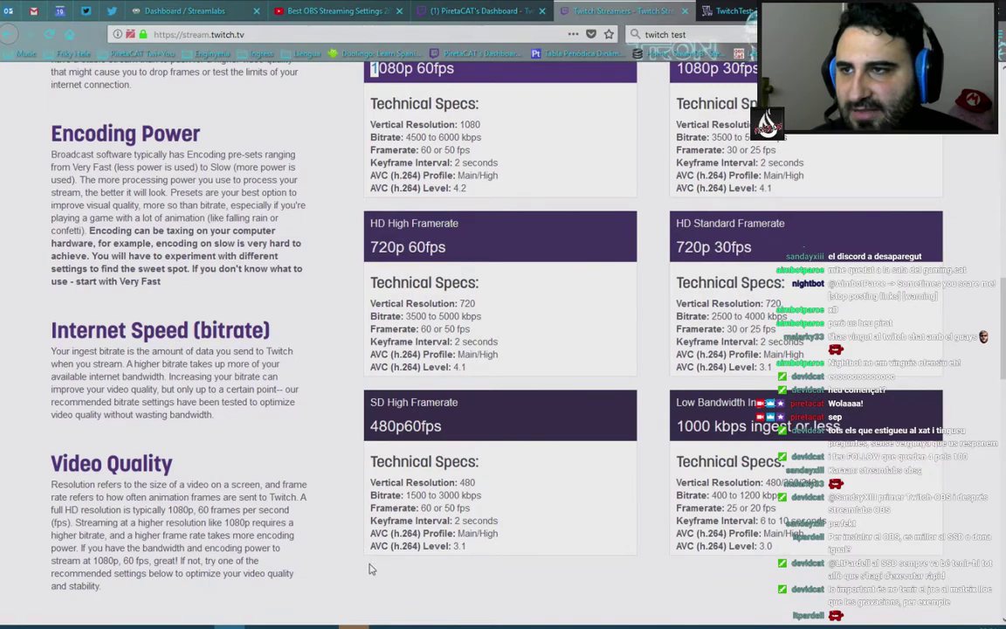
{"action": "key", "text": "alt+Tab"}
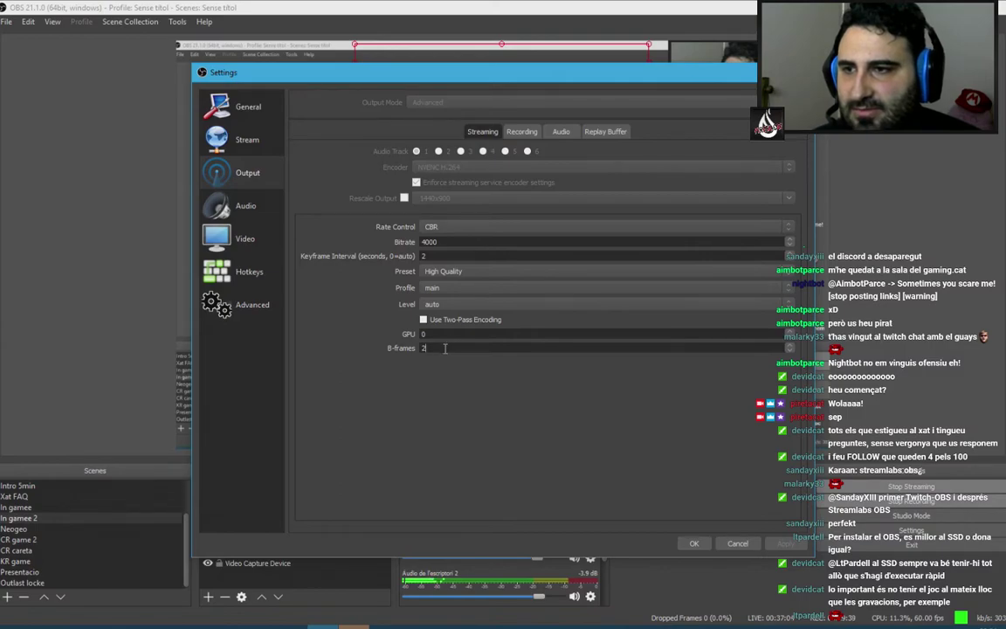
Set the number of B-frames for the streaming encoder to 0.
{"action": "key", "text": "BackSpace"}
{"action": "type", "text": "0"}
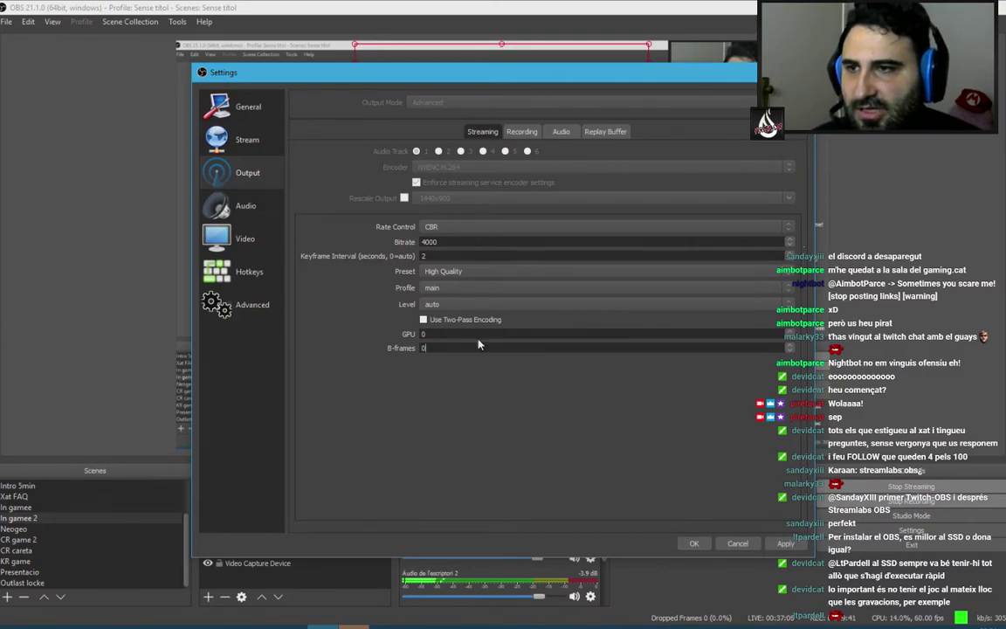
{"action": "right_click", "coordinate": [472, 347]}
{"action": "key", "text": "Escape"}
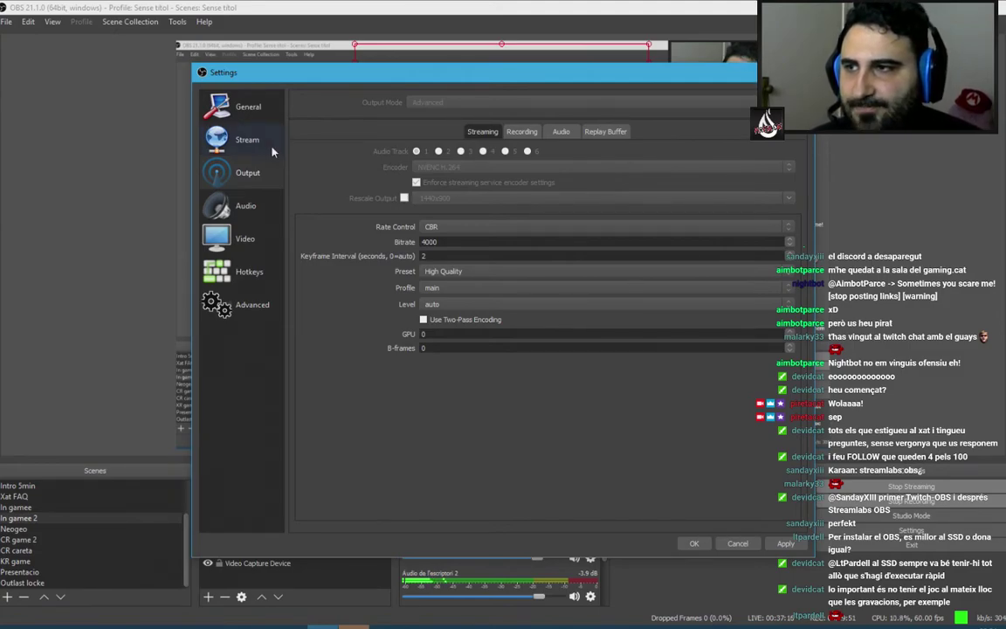
Review the General, Stream, Audio and Video sections of the OBS settings.
{"action": "left_click", "coordinate": [234, 137]}
{"action": "left_click", "coordinate": [219, 105]}
{"action": "left_click", "coordinate": [242, 142]}
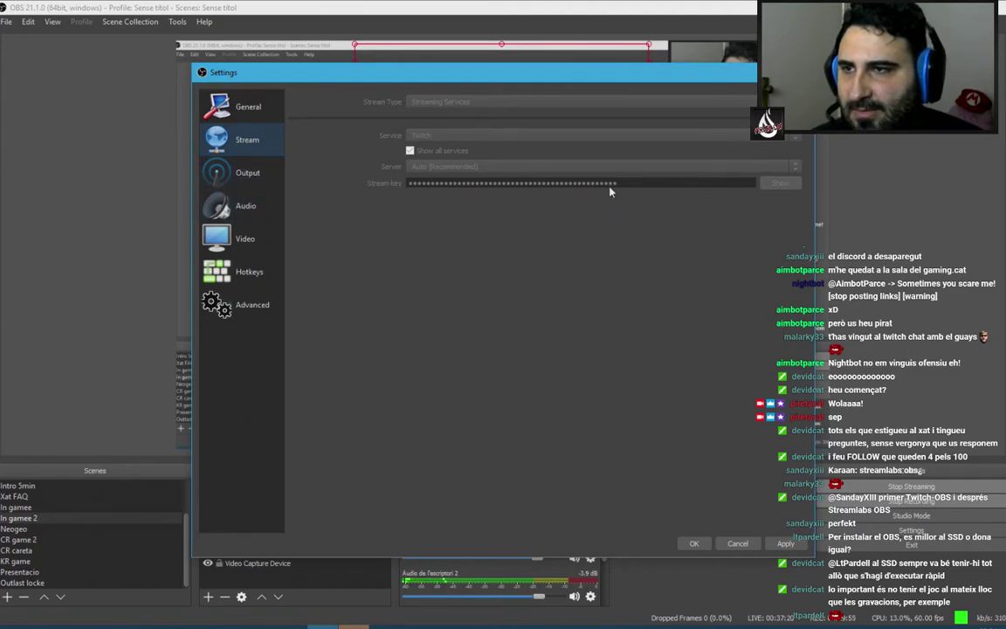
{"action": "left_click", "coordinate": [243, 206]}
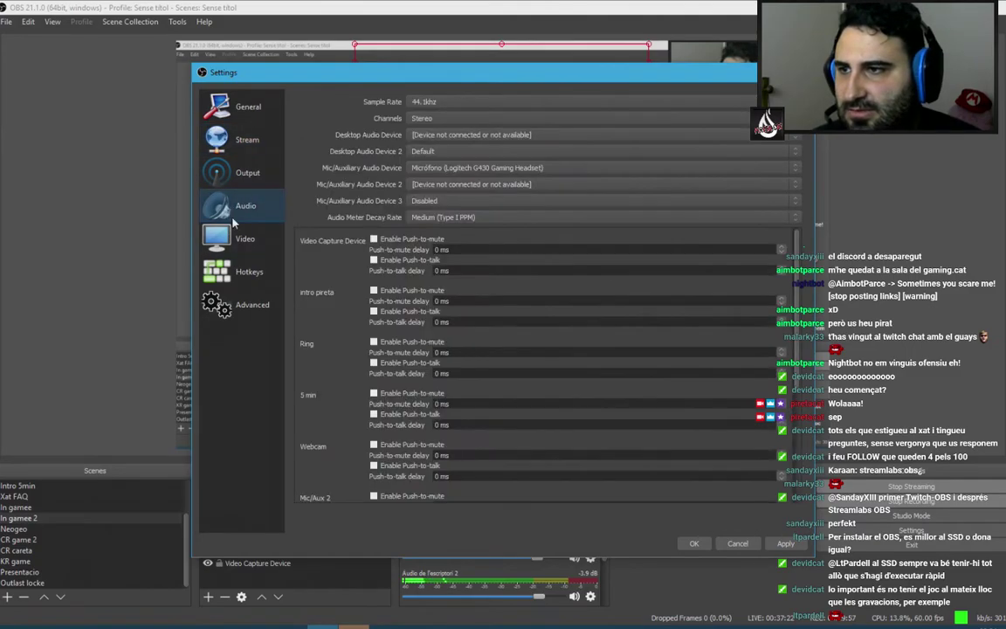
{"action": "left_click", "coordinate": [243, 238]}
{"action": "left_click", "coordinate": [249, 207]}
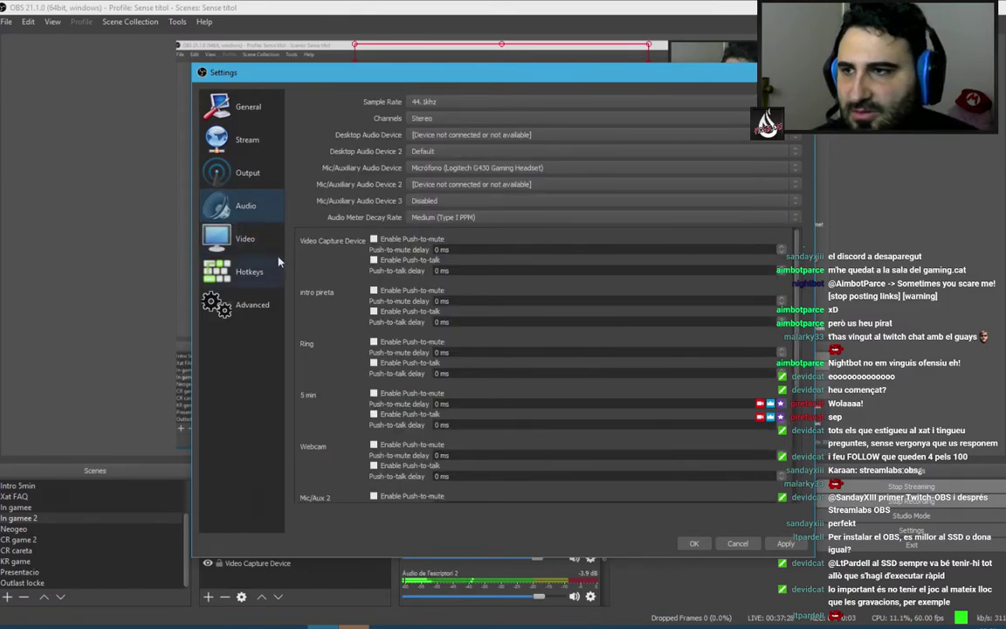
{"action": "left_click", "coordinate": [249, 237]}
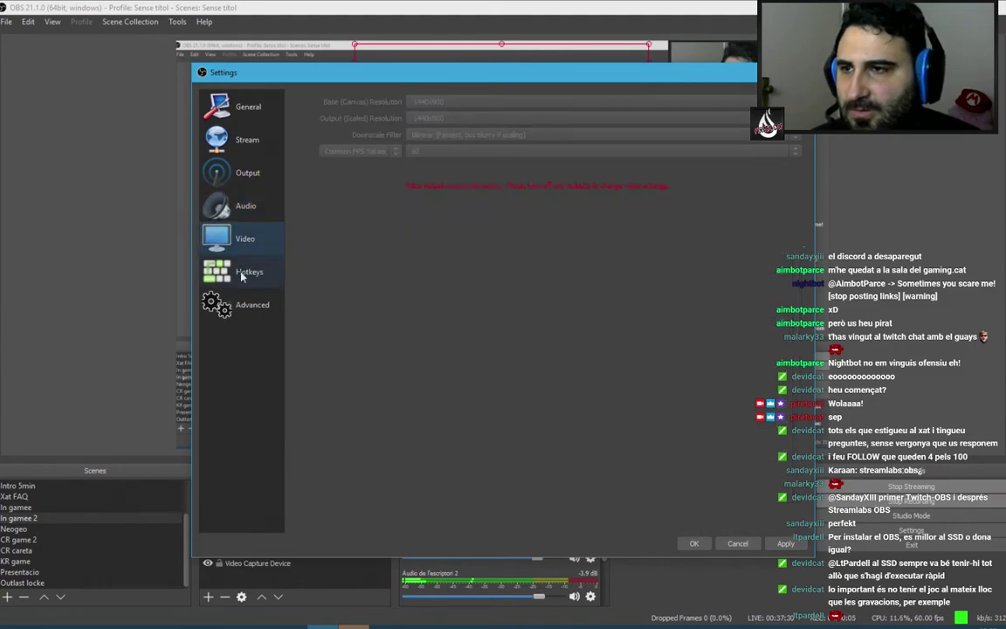
Examine the hotkey assignments available for streaming, recording and the individual scenes.
{"action": "left_click", "coordinate": [251, 271]}
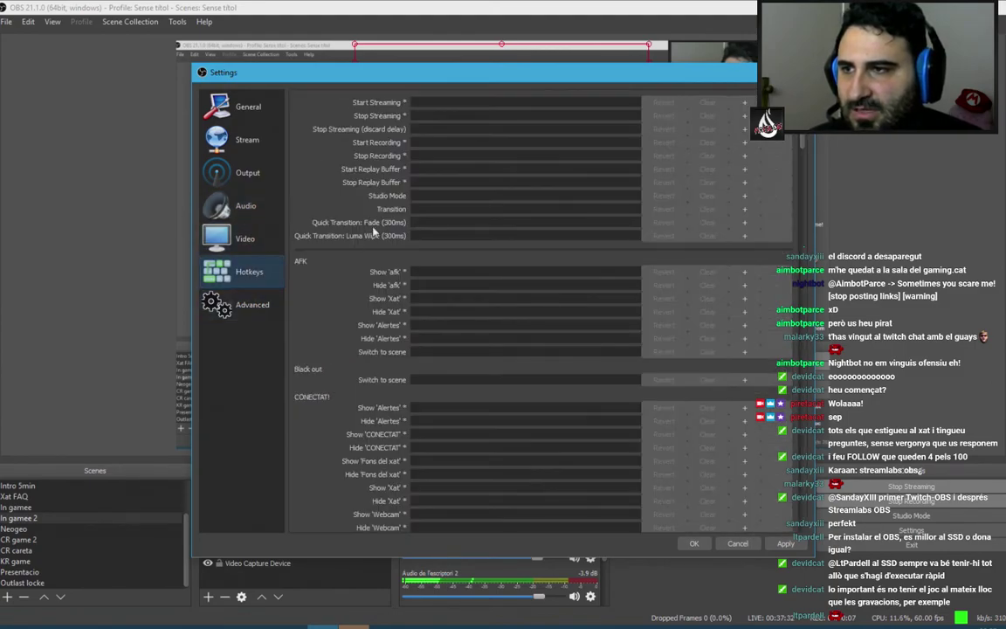
{"action": "scroll", "coordinate": [442, 257], "scroll_direction": "down", "scroll_amount": 15}
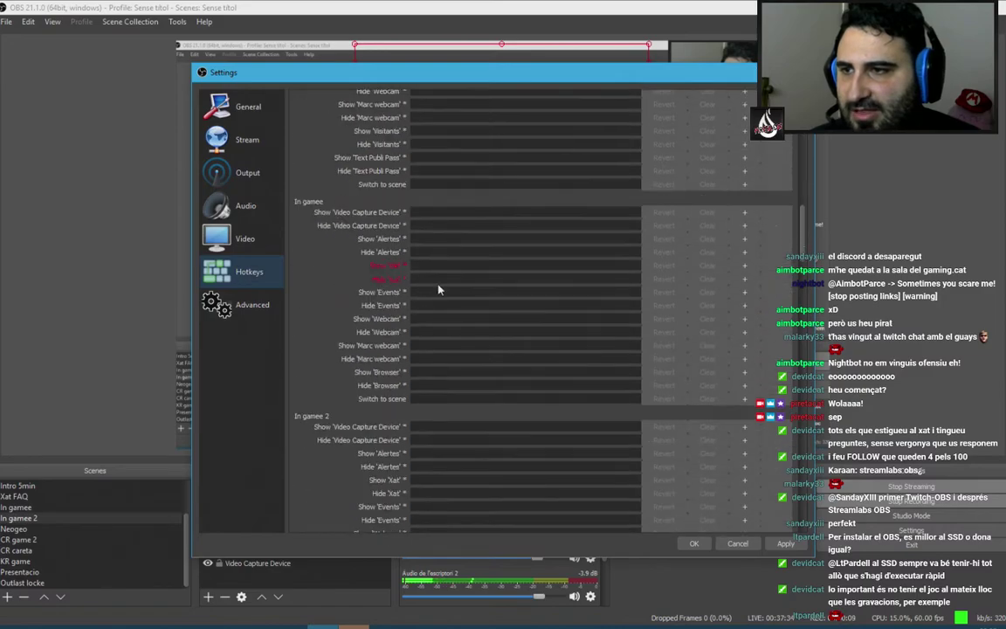
{"action": "scroll", "coordinate": [342, 257], "scroll_direction": "down", "scroll_amount": 5}
{"action": "scroll", "coordinate": [342, 257], "scroll_direction": "up", "scroll_amount": 15}
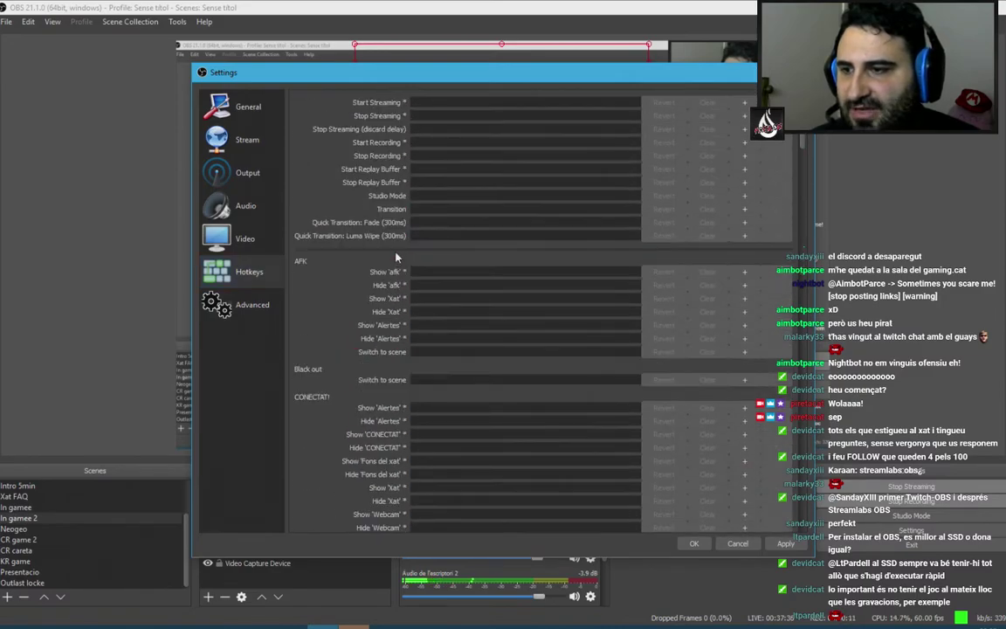
Switch to the browser and search the web for "elgato" in a new tab.
{"action": "key", "text": "alt+Tab"}
{"action": "key", "text": "ctrl+t"}
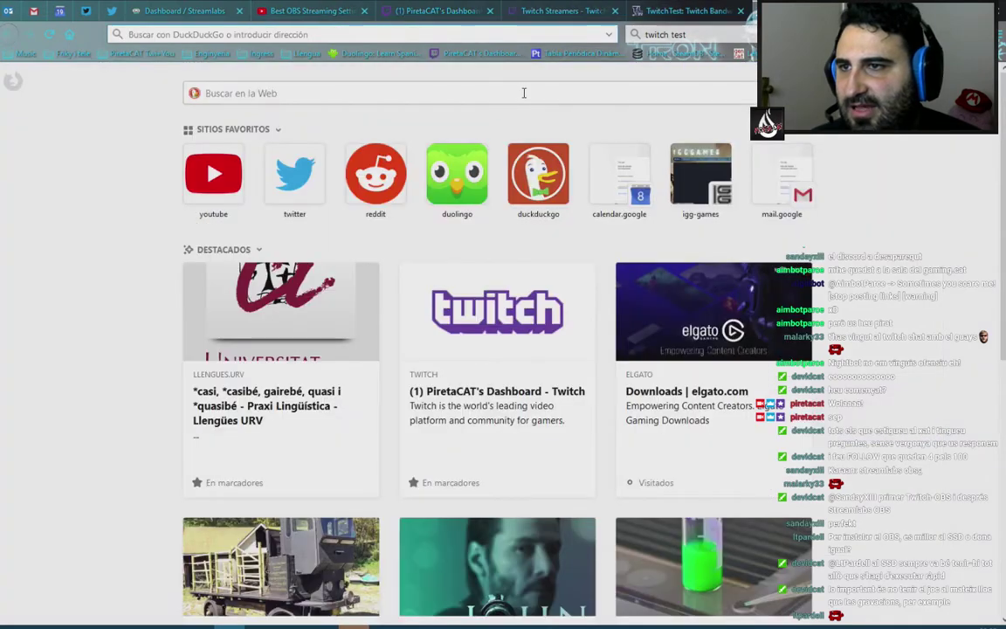
{"action": "left_click", "coordinate": [525, 93]}
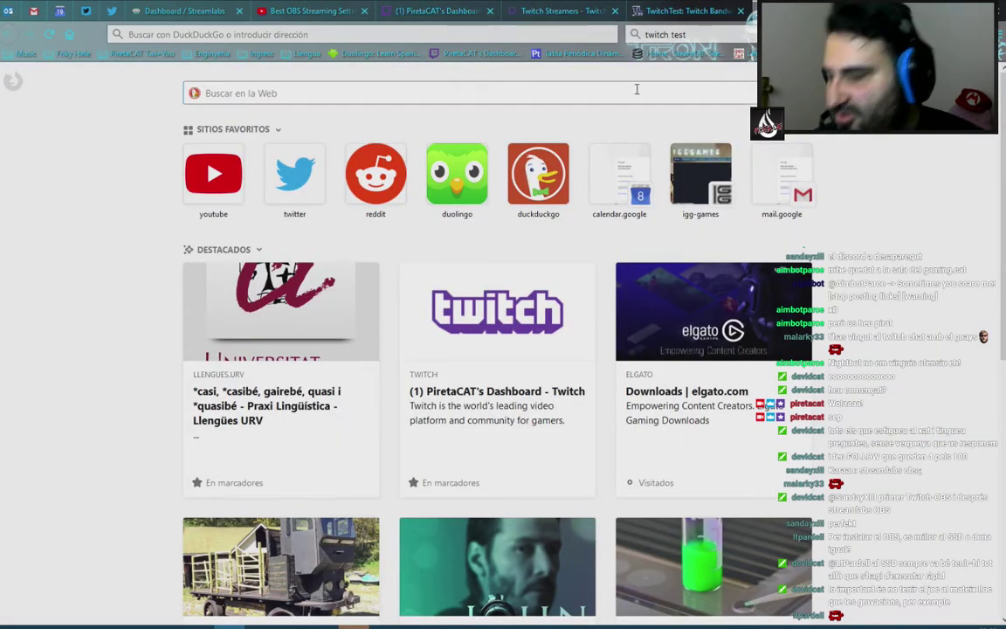
{"action": "type", "text": "elgato"}
{"action": "key", "text": "Return"}
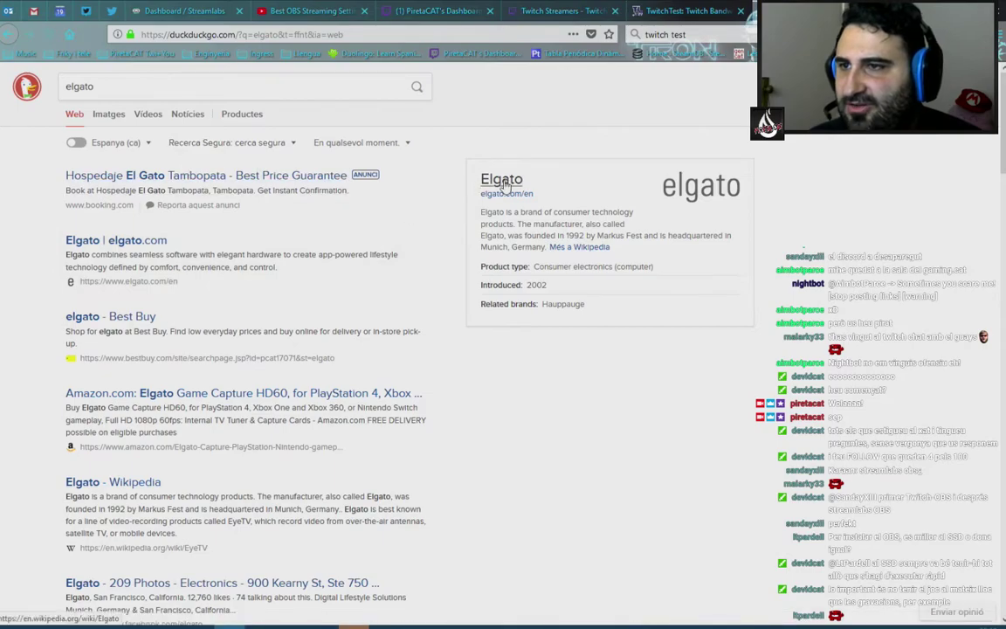
Open Elgato's official website from the search results and go to its Gaming section.
{"action": "left_click", "coordinate": [504, 185]}
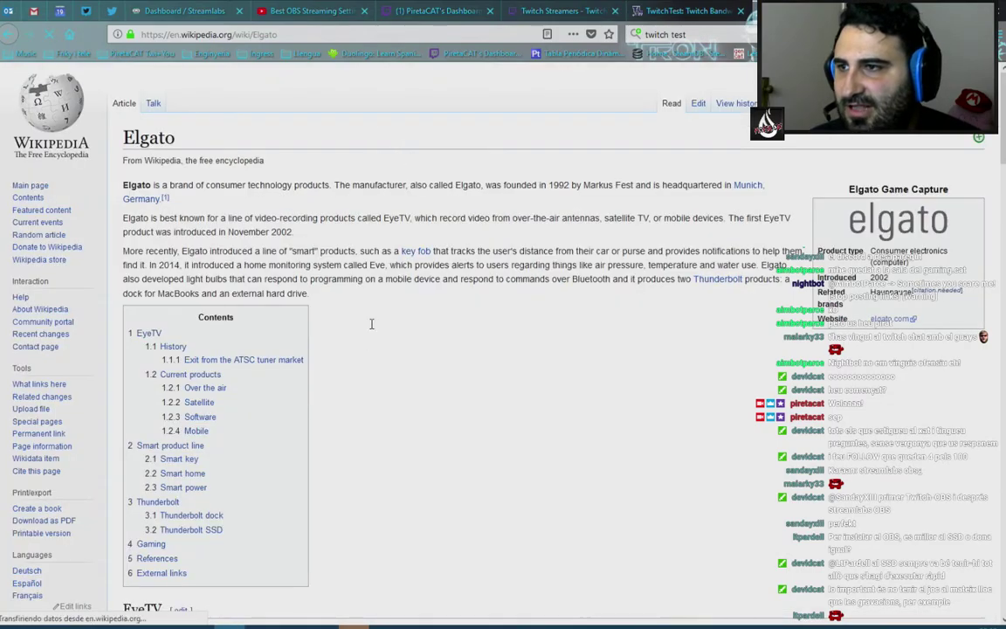
{"action": "left_click", "coordinate": [9, 34]}
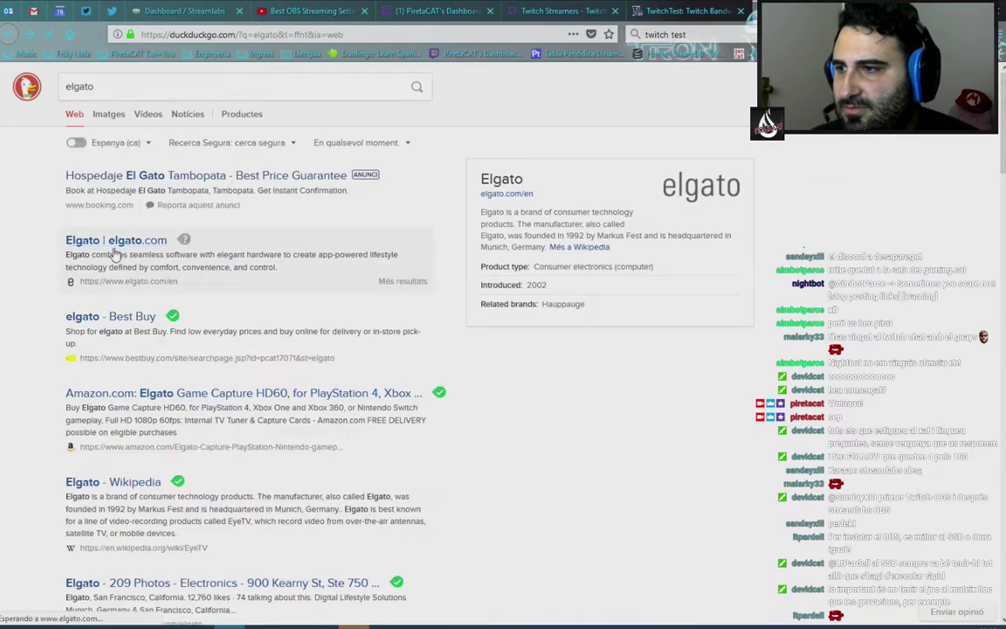
{"action": "left_click", "coordinate": [115, 251]}
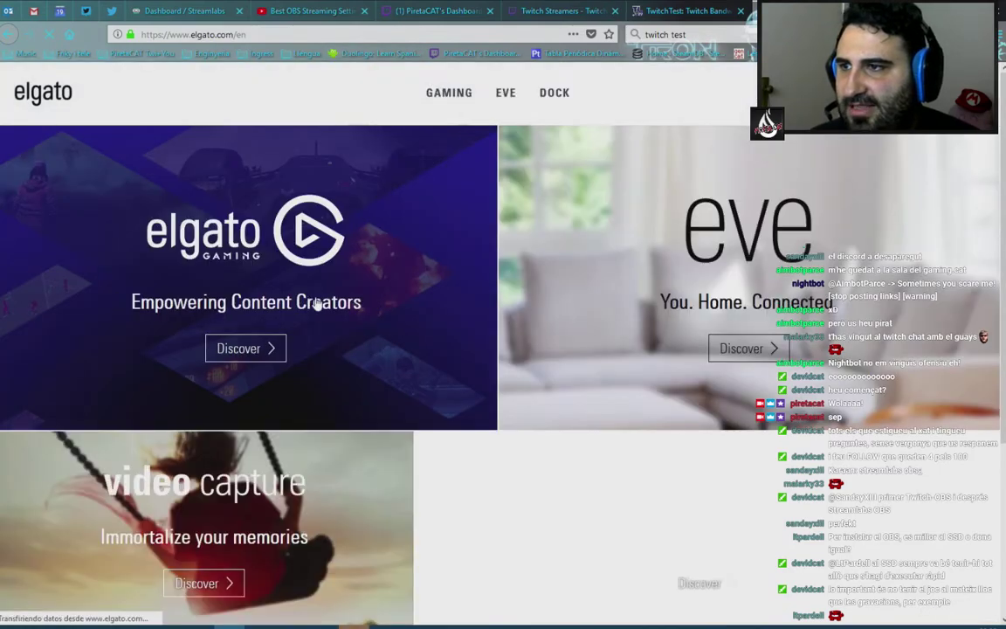
{"action": "left_click", "coordinate": [455, 96]}
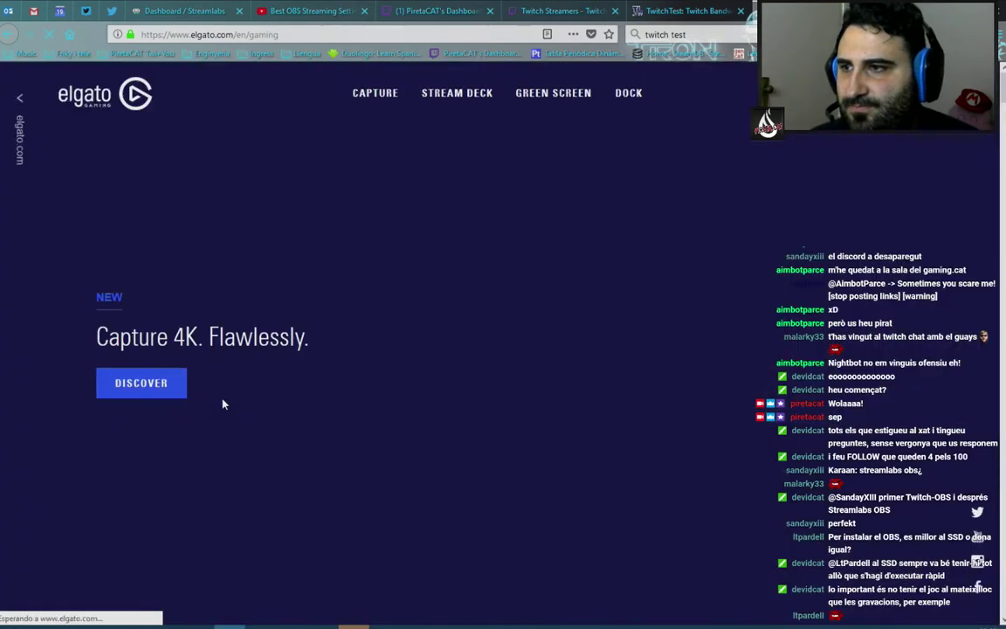
Look through the products on the Elgato Gaming page and open the Green Screen product page.
{"action": "scroll", "coordinate": [367, 315], "scroll_direction": "down", "scroll_amount": 2}
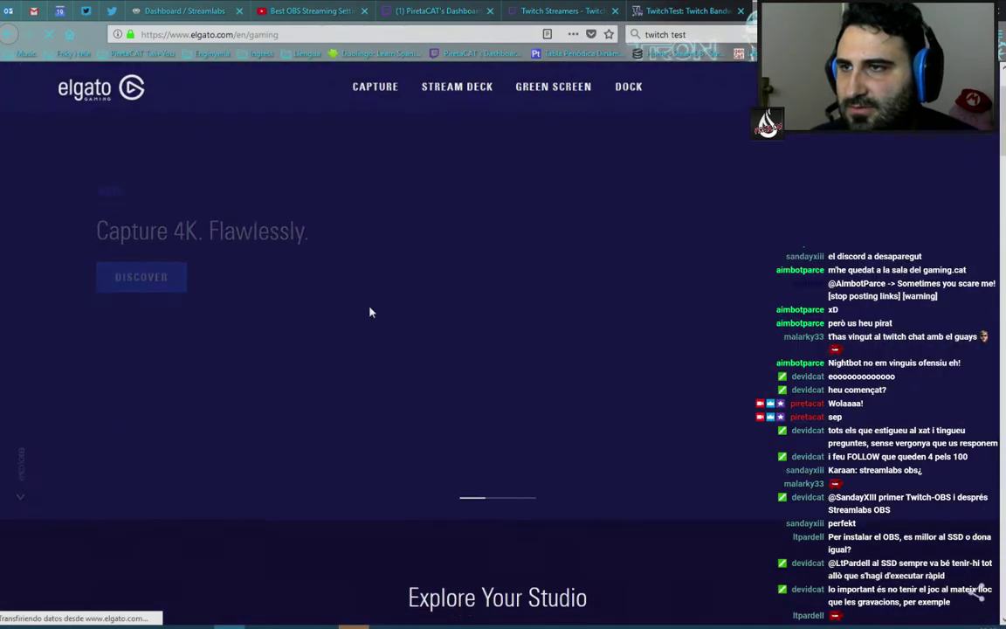
{"action": "scroll", "coordinate": [446, 363], "scroll_direction": "up", "scroll_amount": 4}
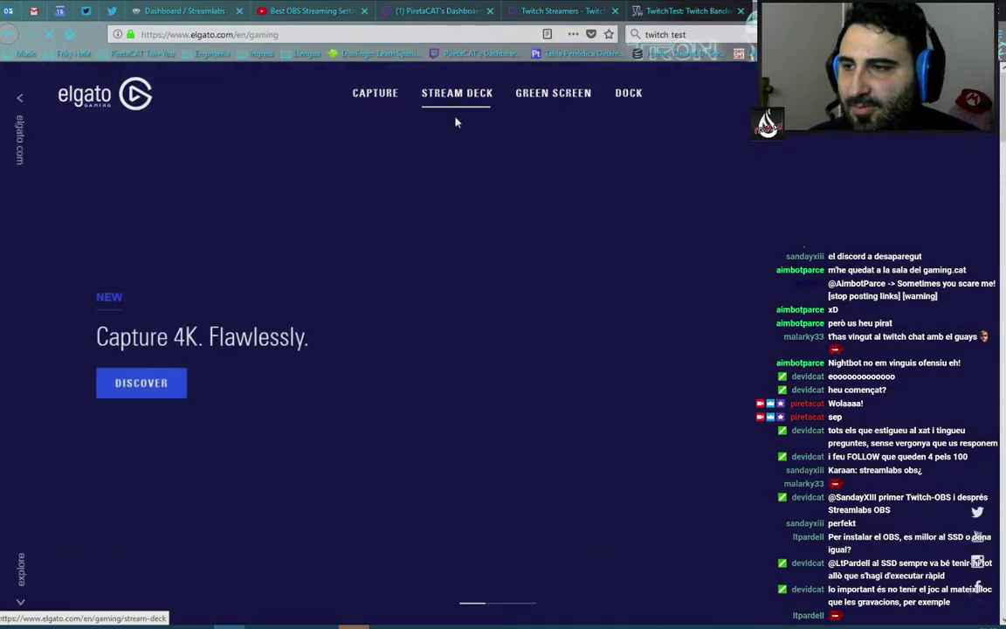
{"action": "scroll", "coordinate": [386, 240], "scroll_direction": "down", "scroll_amount": 3}
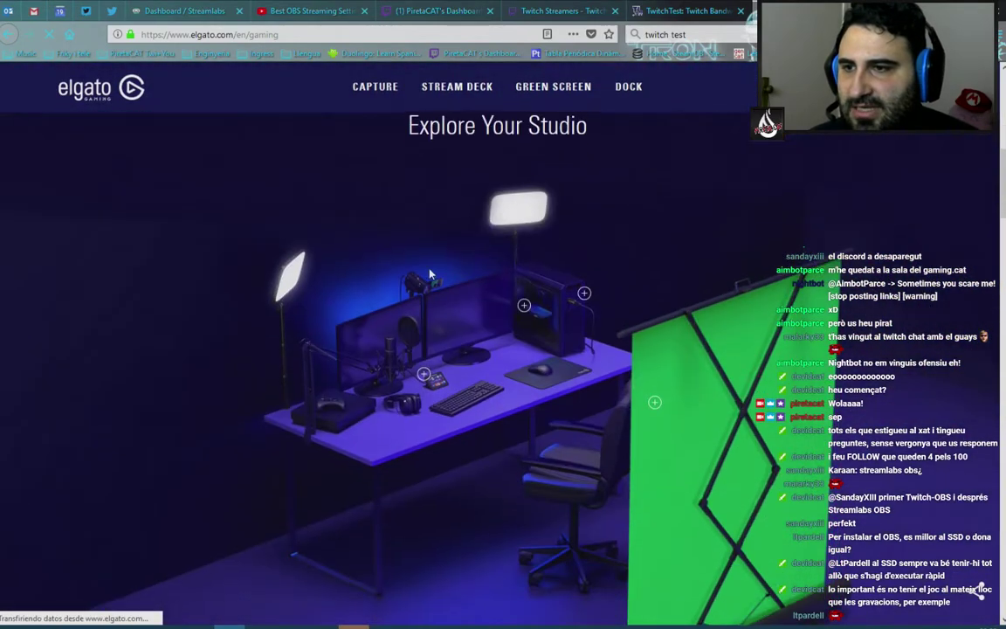
{"action": "scroll", "coordinate": [402, 301], "scroll_direction": "down", "scroll_amount": 4}
{"action": "scroll", "coordinate": [389, 298], "scroll_direction": "up", "scroll_amount": 2}
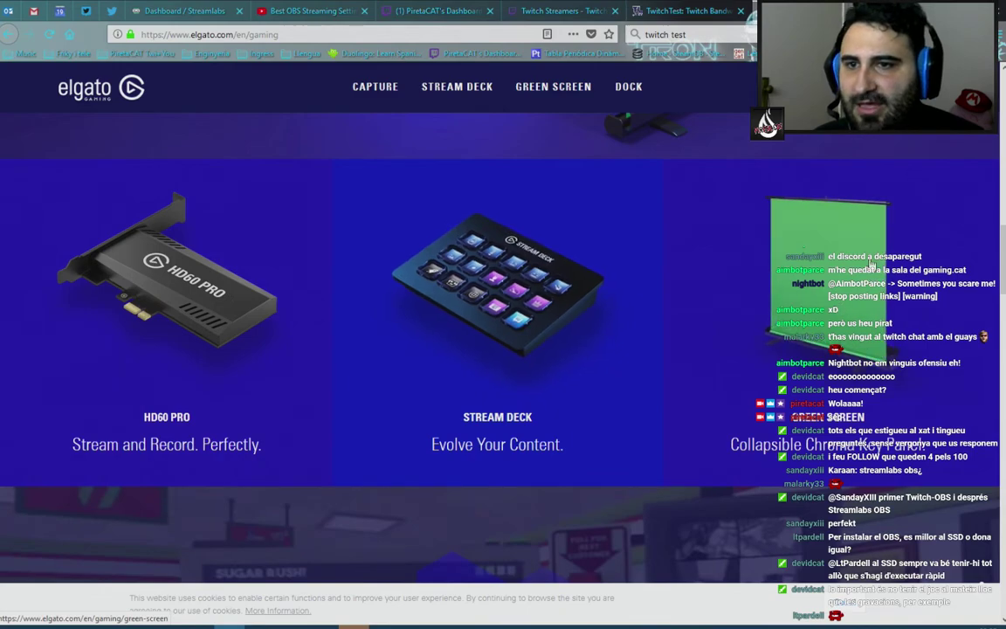
{"action": "left_click", "coordinate": [740, 335]}
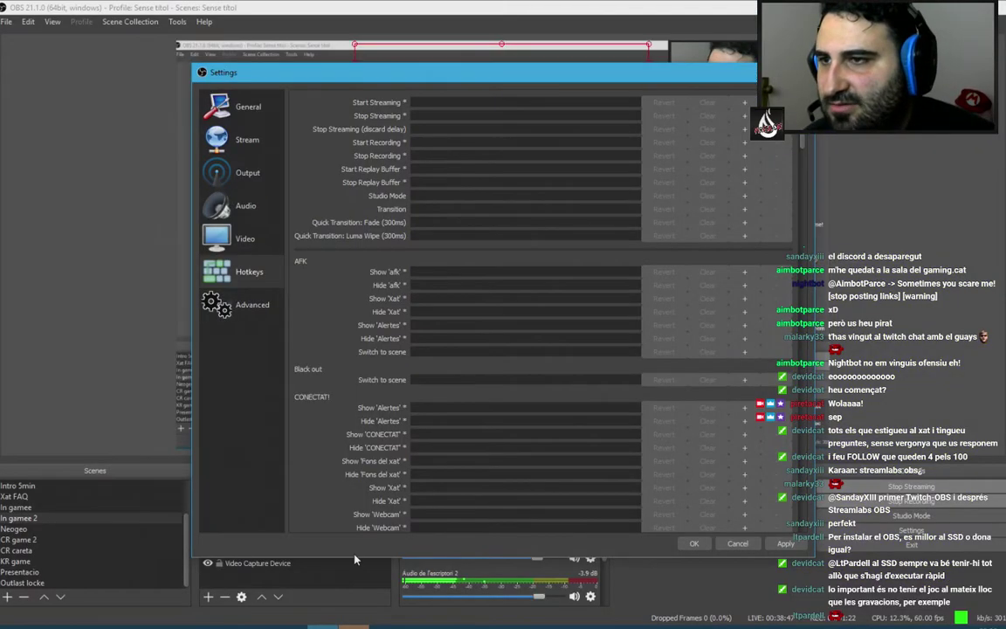
Switch back to OBS, choose Above Normal as the process priority in the Advanced settings, and accept the settings.
{"action": "left_click", "coordinate": [354, 626]}
{"action": "left_click", "coordinate": [225, 301]}
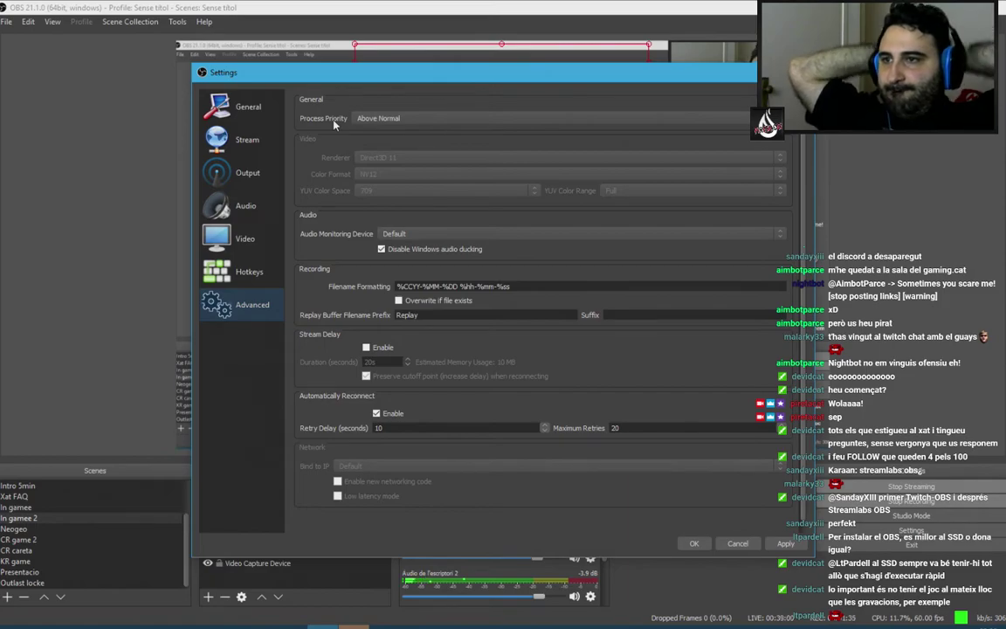
{"action": "left_click", "coordinate": [384, 120]}
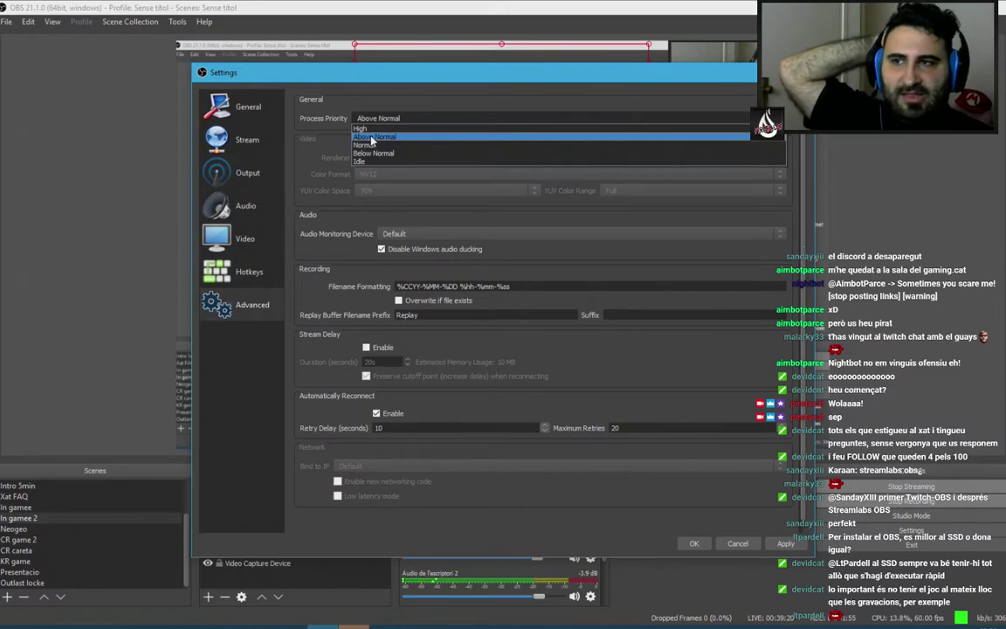
{"action": "left_click", "coordinate": [426, 138]}
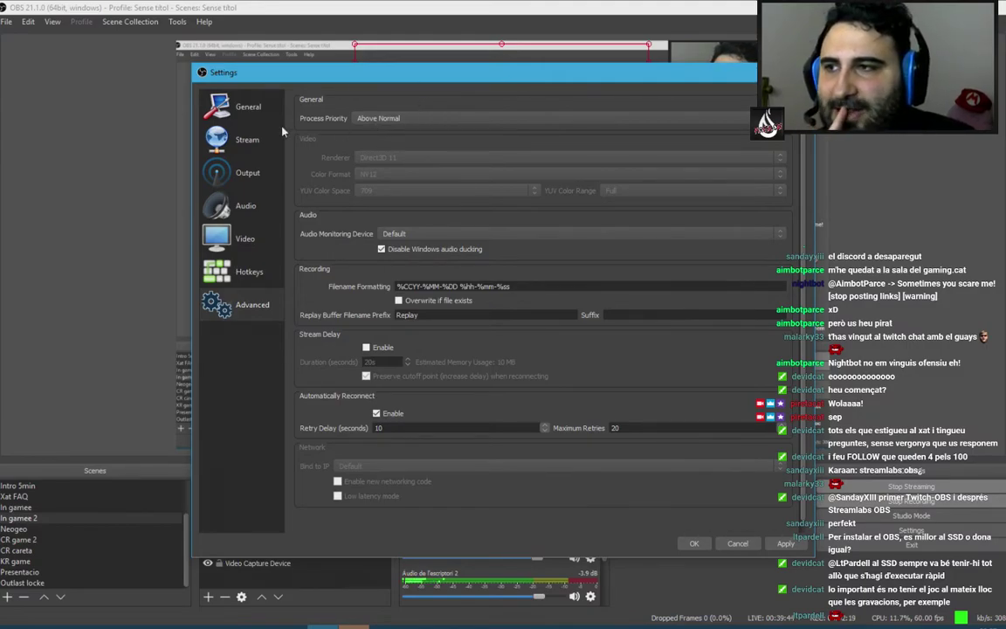
{"action": "left_click", "coordinate": [696, 543]}
Switch to the Twitch live dashboard in the browser and check the stream chat and recent notifications.
{"action": "left_click", "coordinate": [943, 7]}
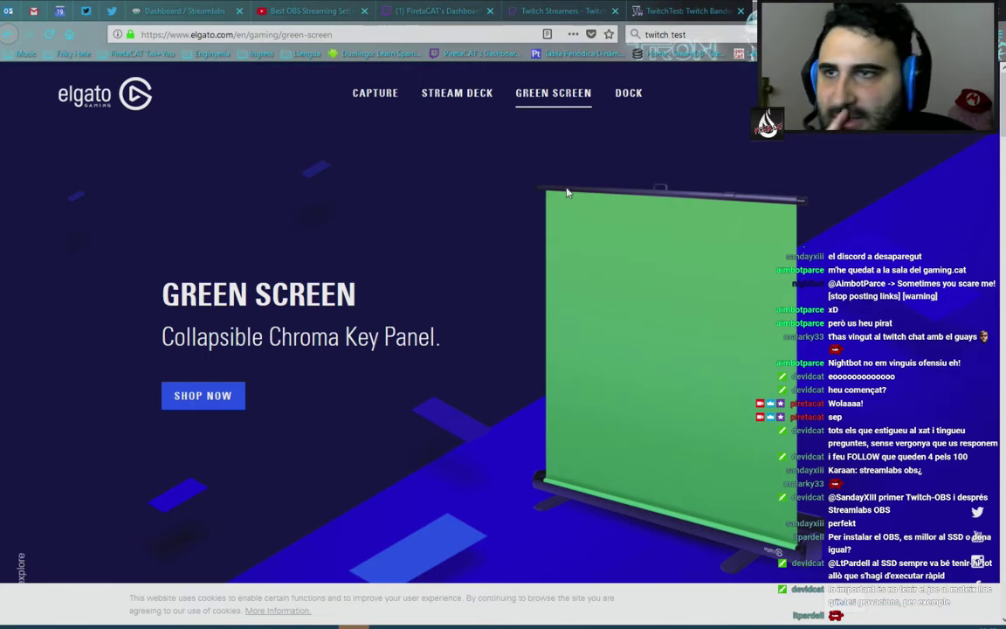
{"action": "left_click", "coordinate": [437, 11]}
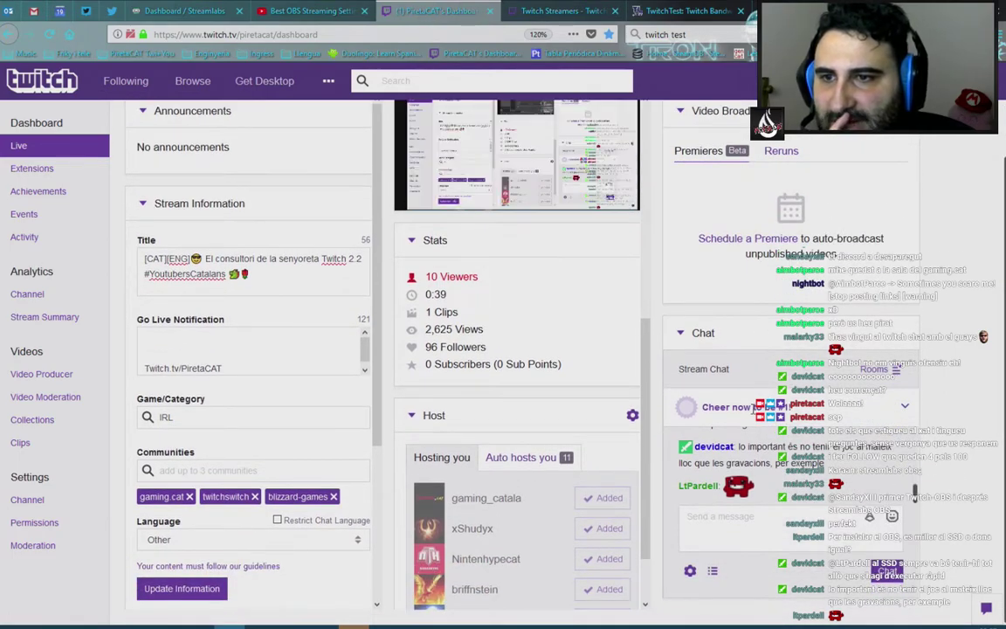
{"action": "left_click", "coordinate": [905, 408]}
{"action": "left_click", "coordinate": [905, 410]}
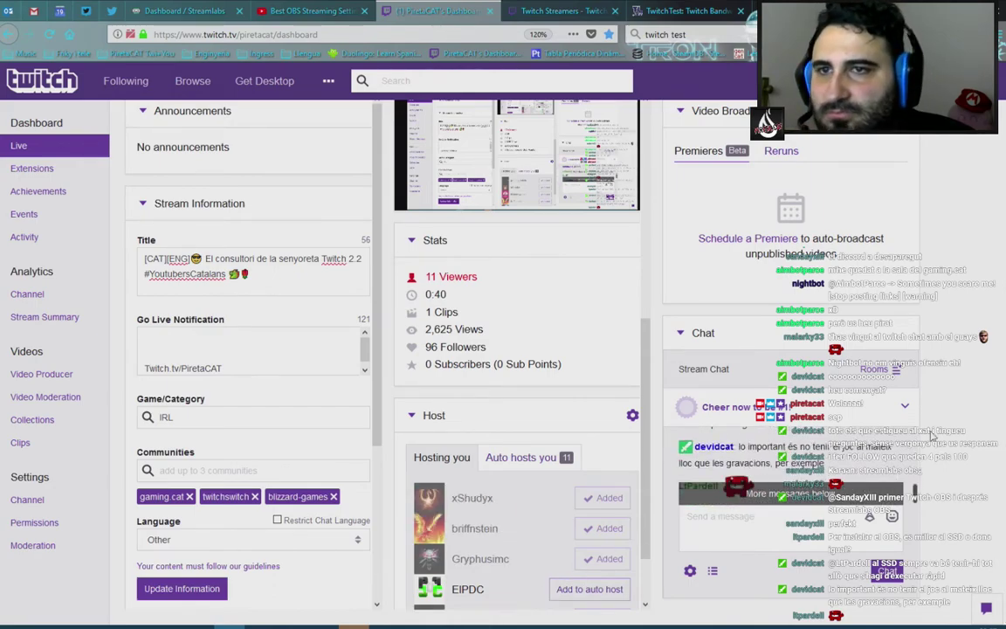
{"action": "scroll", "coordinate": [942, 448], "scroll_direction": "up", "scroll_amount": 2}
{"action": "left_click", "coordinate": [750, 80]}
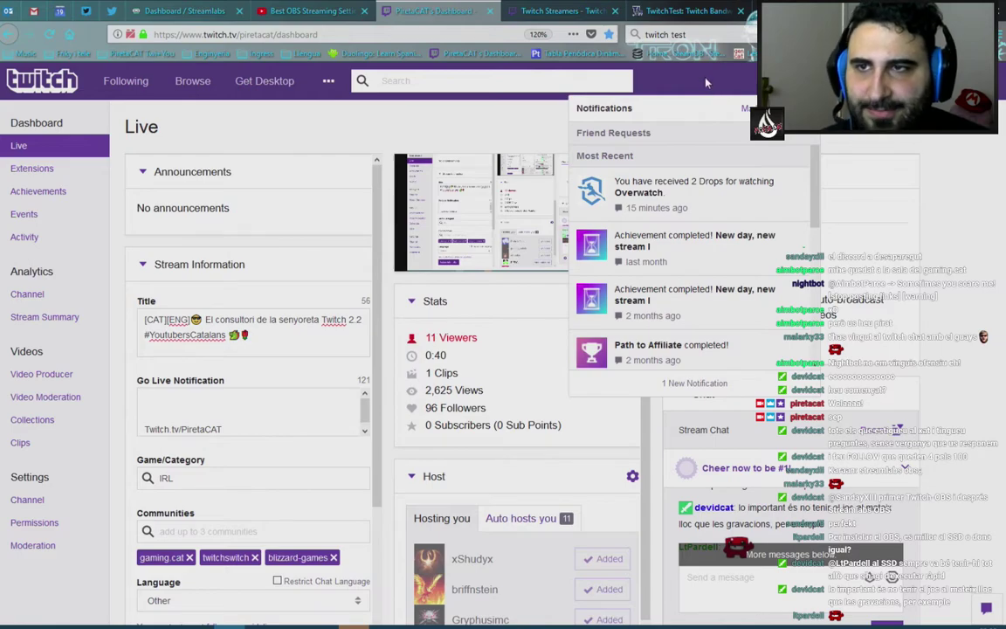
{"action": "left_click", "coordinate": [749, 80]}
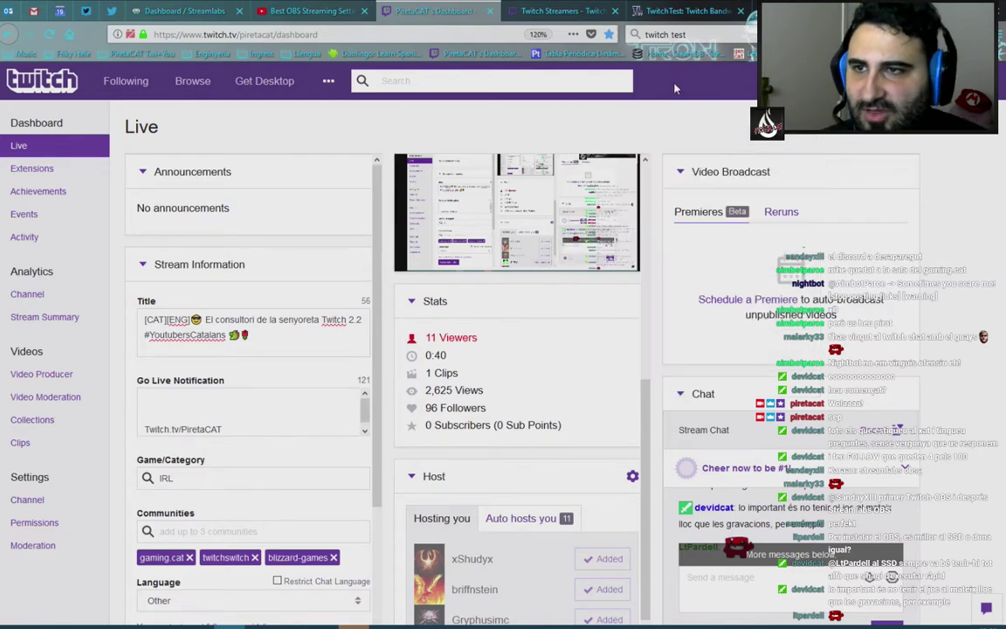
Check the Twitch notifications, look over the other open browser pages, and switch to the Streamlabs dashboard.
{"action": "left_click", "coordinate": [750, 81]}
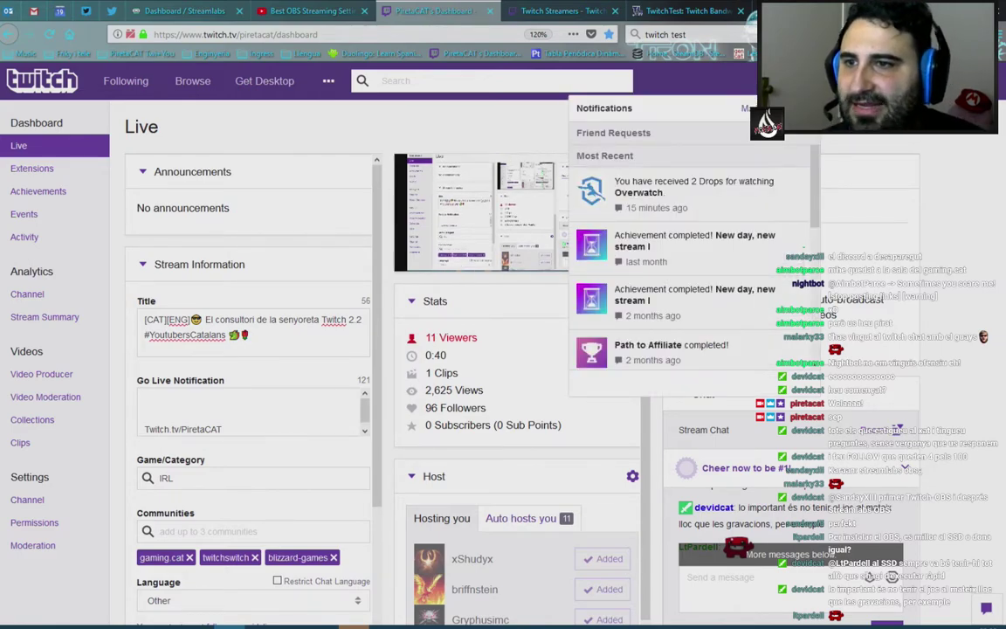
{"action": "left_click", "coordinate": [714, 94]}
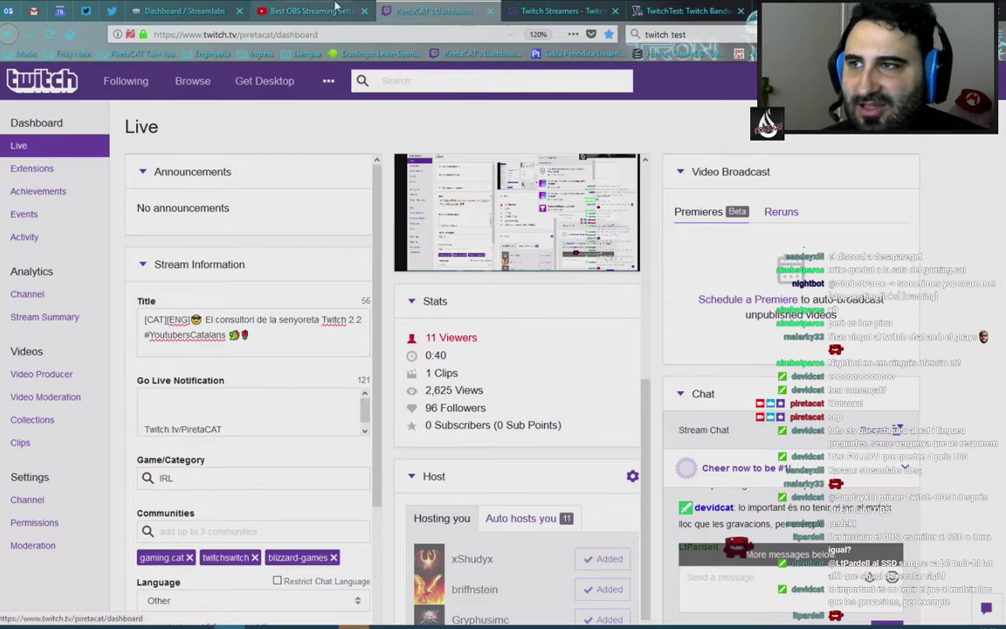
{"action": "left_click", "coordinate": [184, 11]}
{"action": "left_click", "coordinate": [308, 10]}
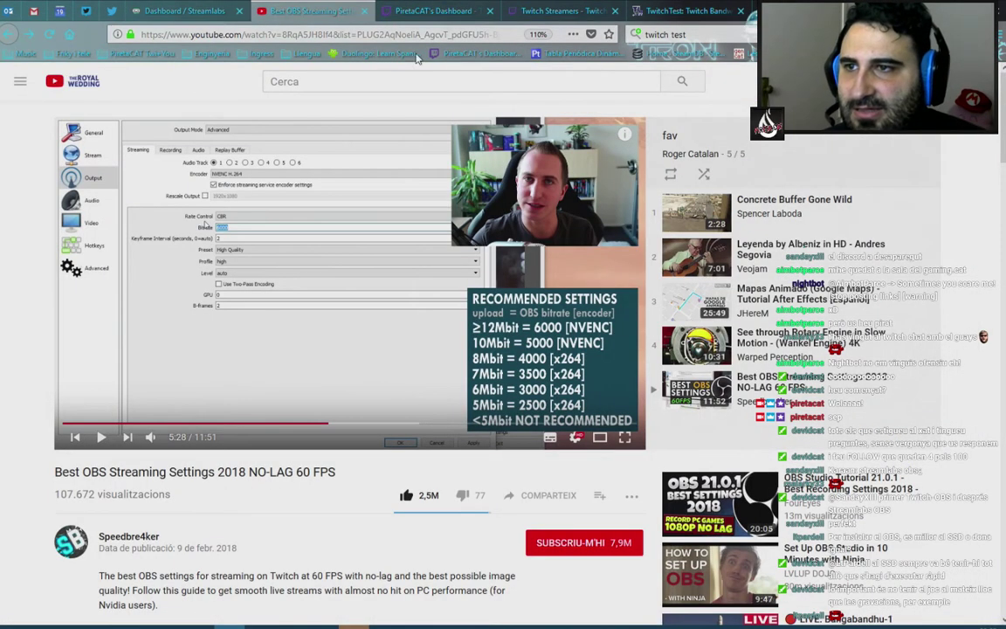
{"action": "left_click", "coordinate": [559, 10]}
{"action": "left_click", "coordinate": [709, 9]}
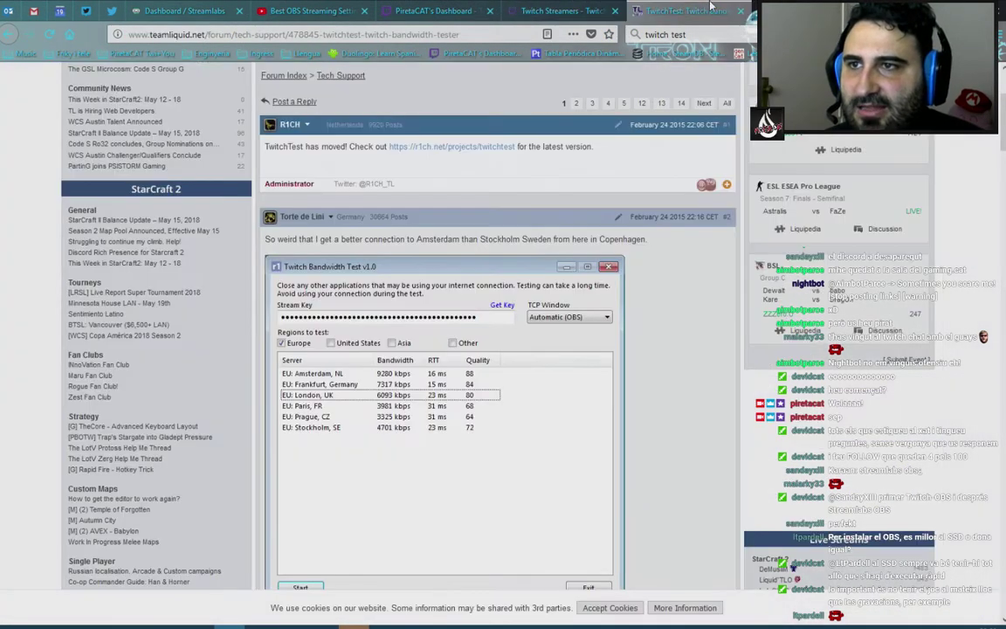
{"action": "left_click", "coordinate": [773, 11]}
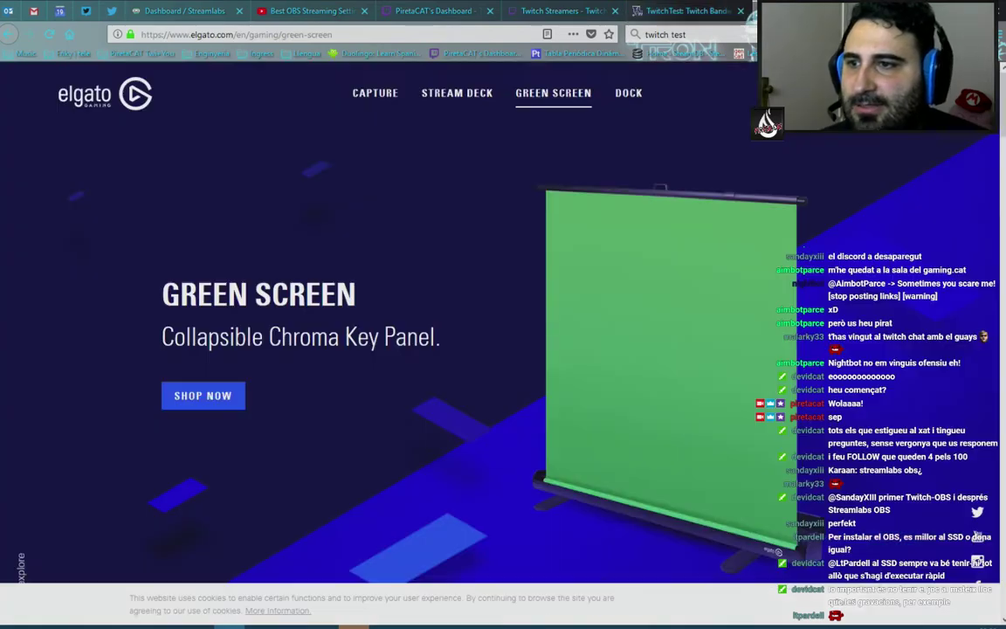
{"action": "left_click", "coordinate": [721, 9]}
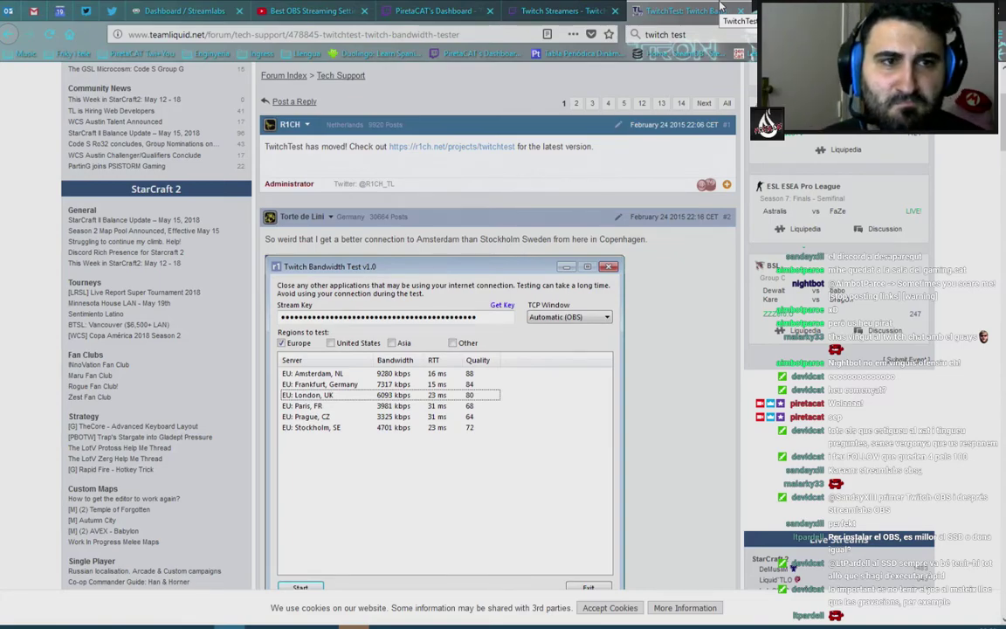
{"action": "left_click", "coordinate": [200, 9]}
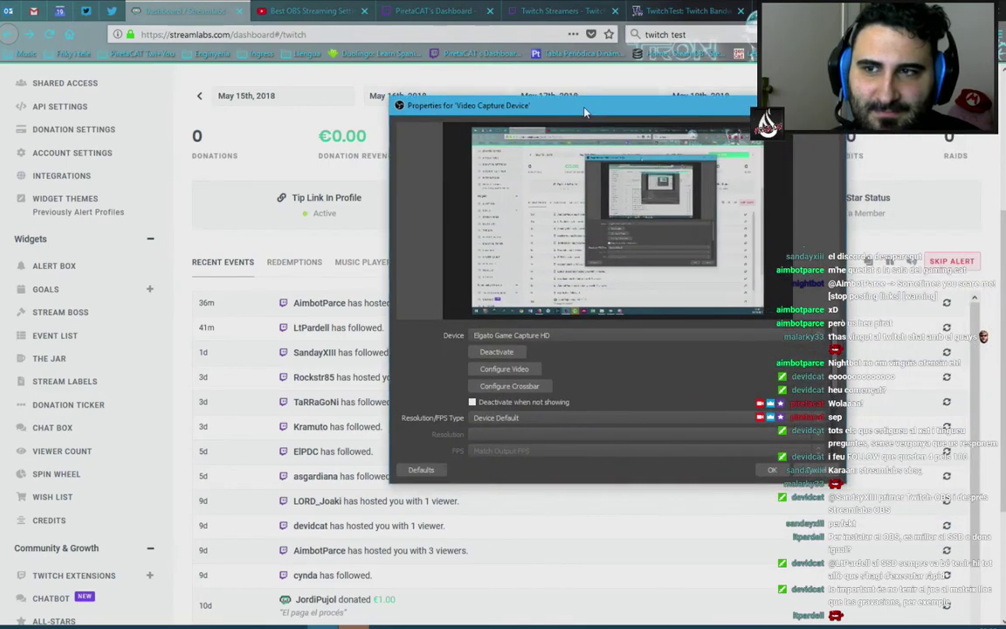
Examine the Video Capture Device properties in OBS, including the available devices and the resolution, FPS and colour options for Elgato Game Capture HD.
{"action": "left_click_drag", "start_coordinate": [585, 112], "coordinate": [645, 119]}
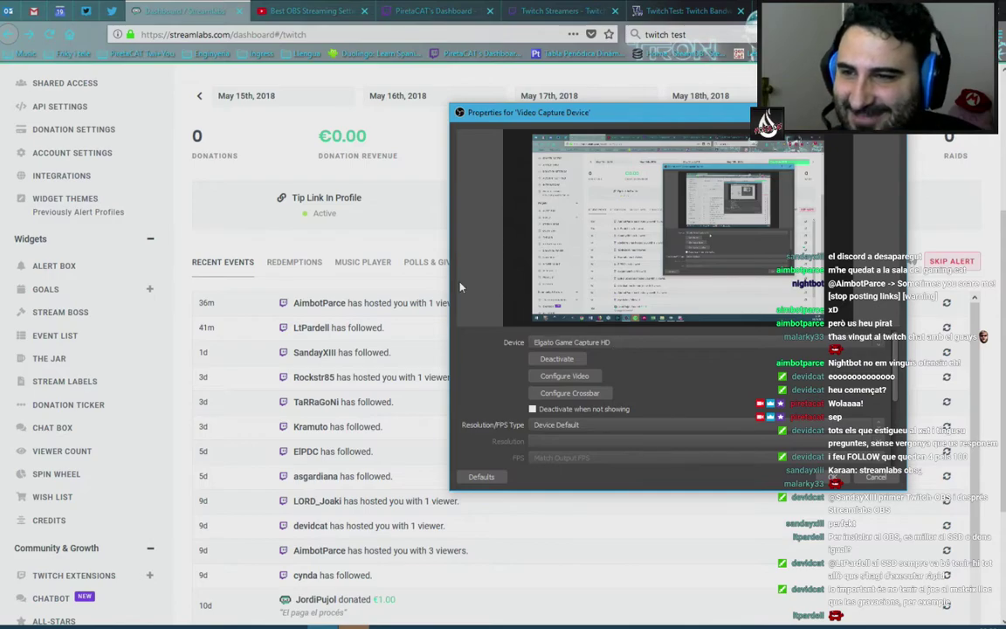
{"action": "left_click", "coordinate": [564, 375]}
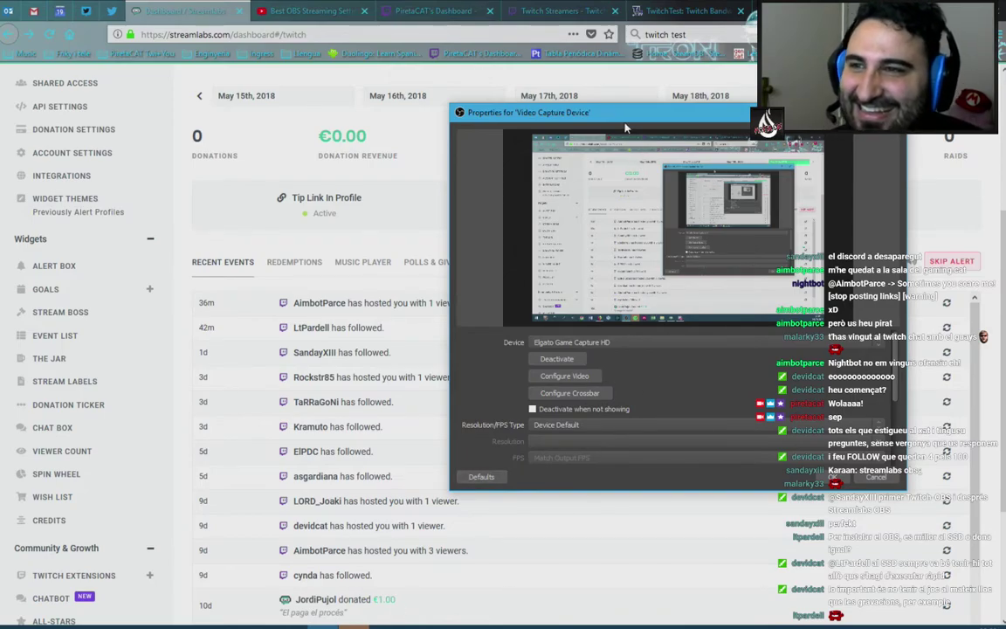
{"action": "left_click_drag", "start_coordinate": [631, 113], "coordinate": [563, 105]}
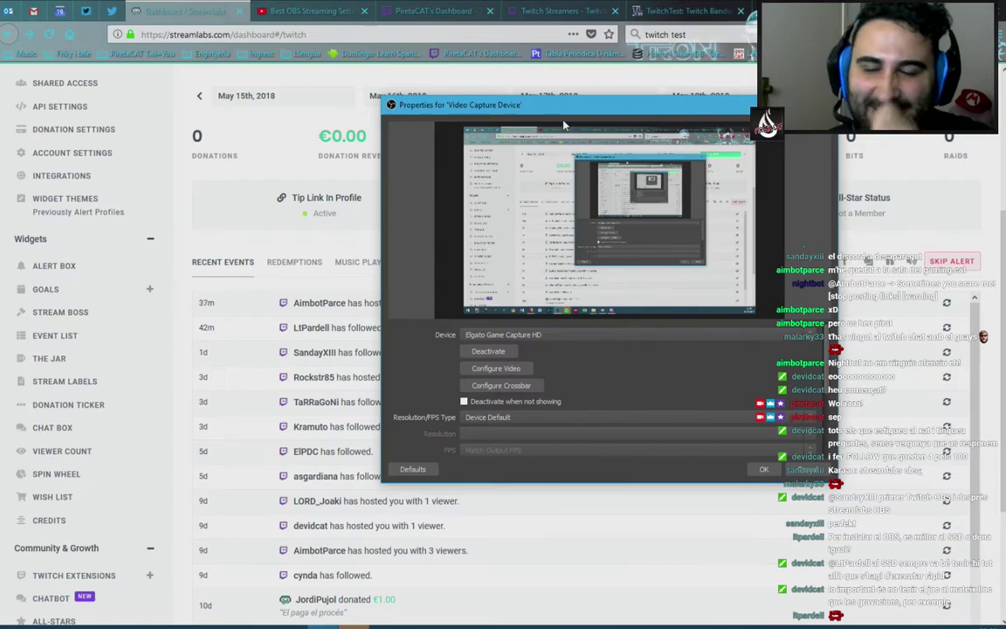
{"action": "left_click", "coordinate": [719, 337]}
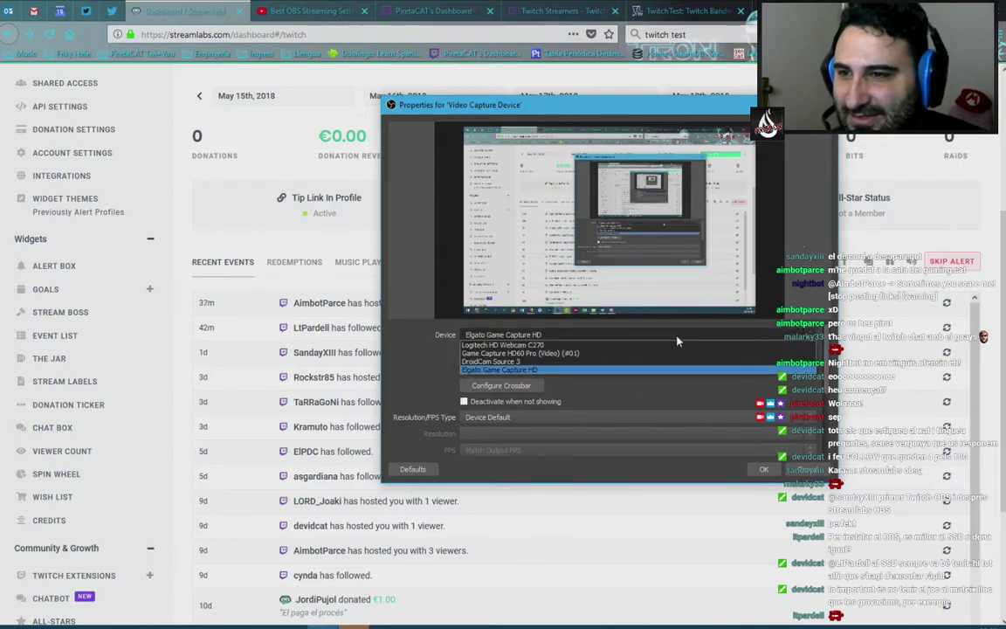
{"action": "left_click", "coordinate": [570, 336]}
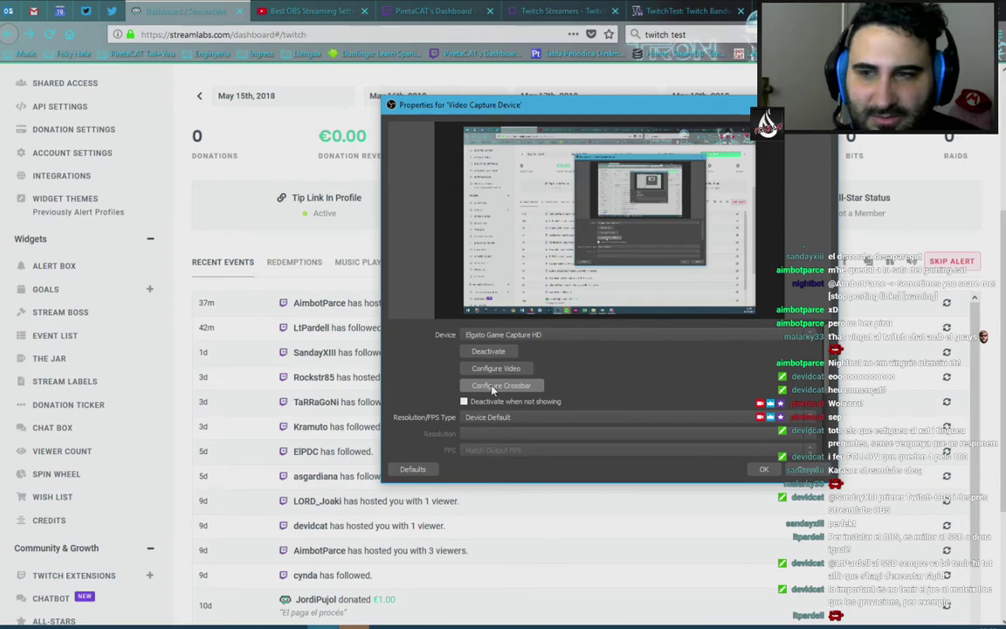
{"action": "left_click", "coordinate": [479, 355]}
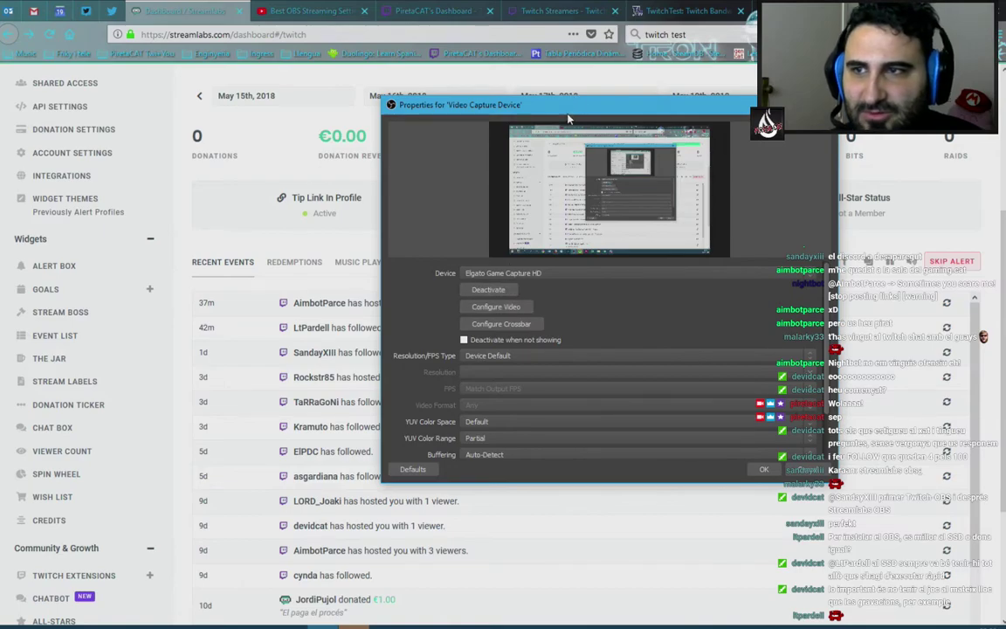
{"action": "left_click_drag", "start_coordinate": [510, 102], "coordinate": [373, 77]}
{"action": "scroll", "coordinate": [448, 287], "scroll_direction": "down", "scroll_amount": 2}
{"action": "scroll", "coordinate": [501, 358], "scroll_direction": "up", "scroll_amount": 2}
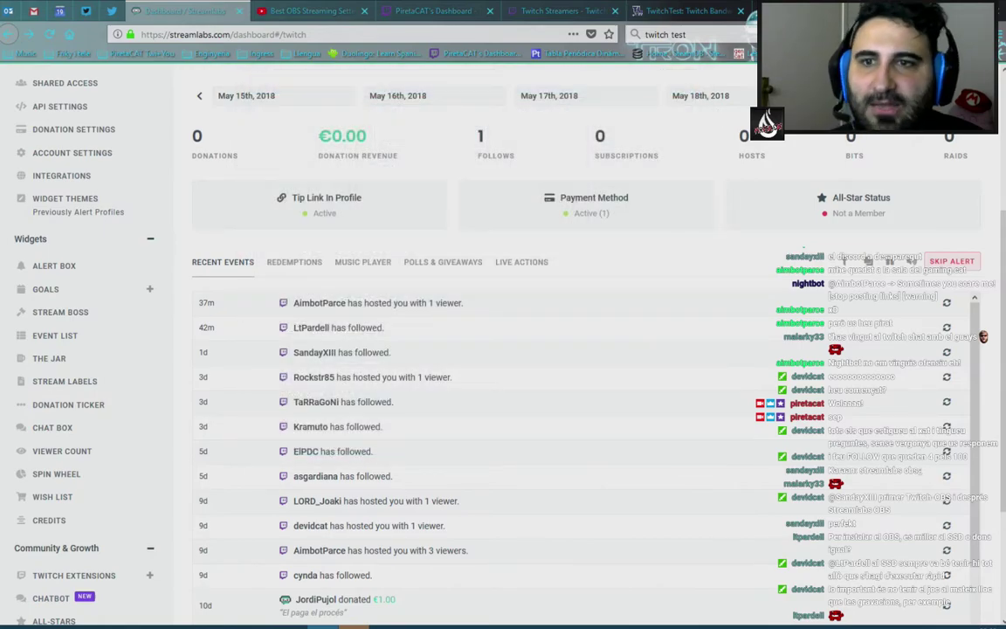
Look through the Streamlabs dashboard, from the account sections and widgets to the recent events and resources.
{"action": "scroll", "coordinate": [440, 285], "scroll_direction": "up", "scroll_amount": 3}
{"action": "scroll", "coordinate": [379, 342], "scroll_direction": "down", "scroll_amount": 2}
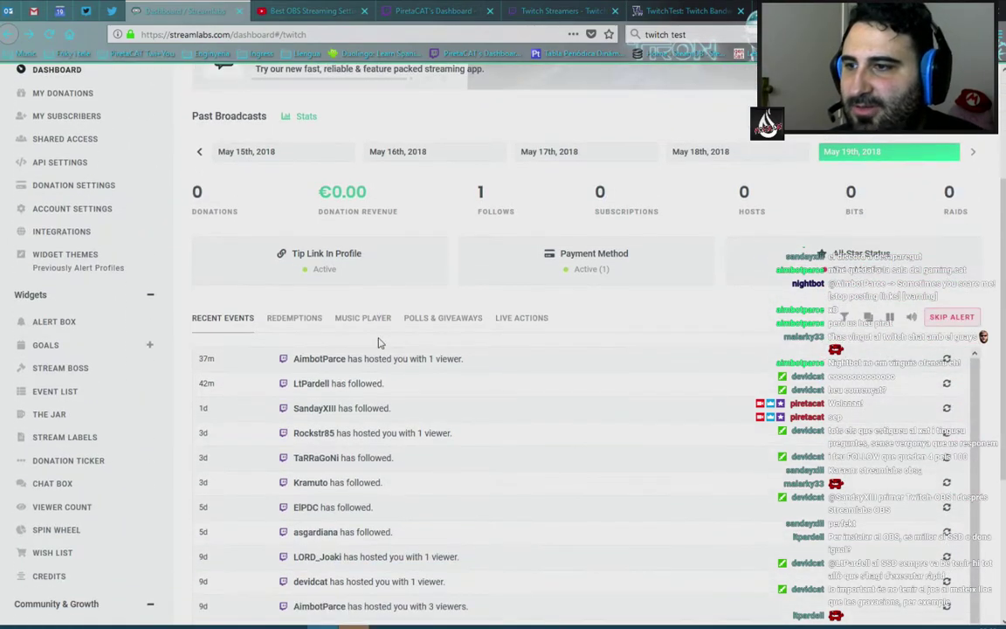
{"action": "scroll", "coordinate": [161, 272], "scroll_direction": "up", "scroll_amount": 3}
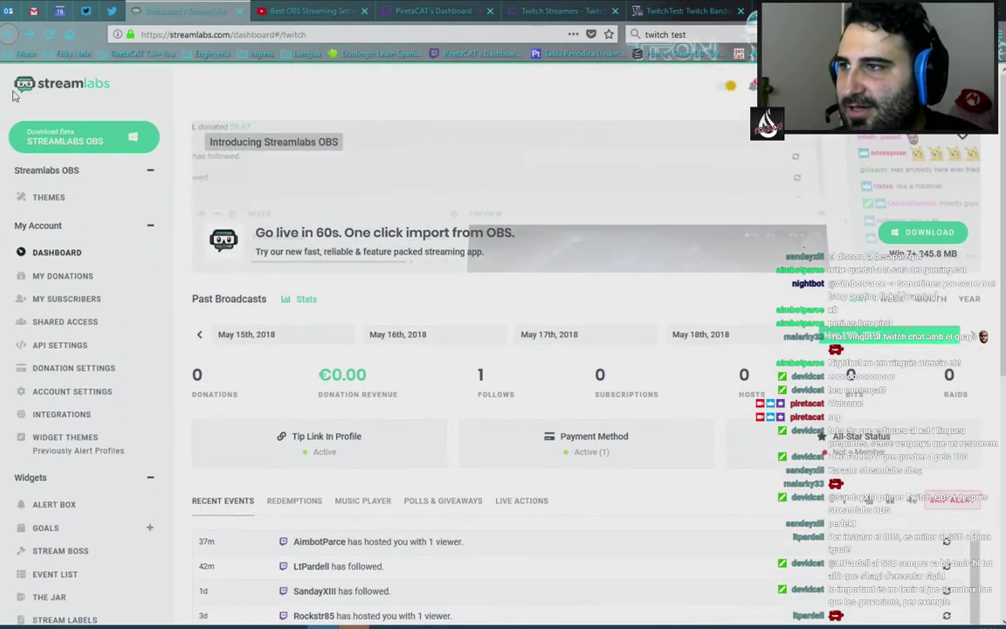
{"action": "scroll", "coordinate": [83, 267], "scroll_direction": "down", "scroll_amount": 3}
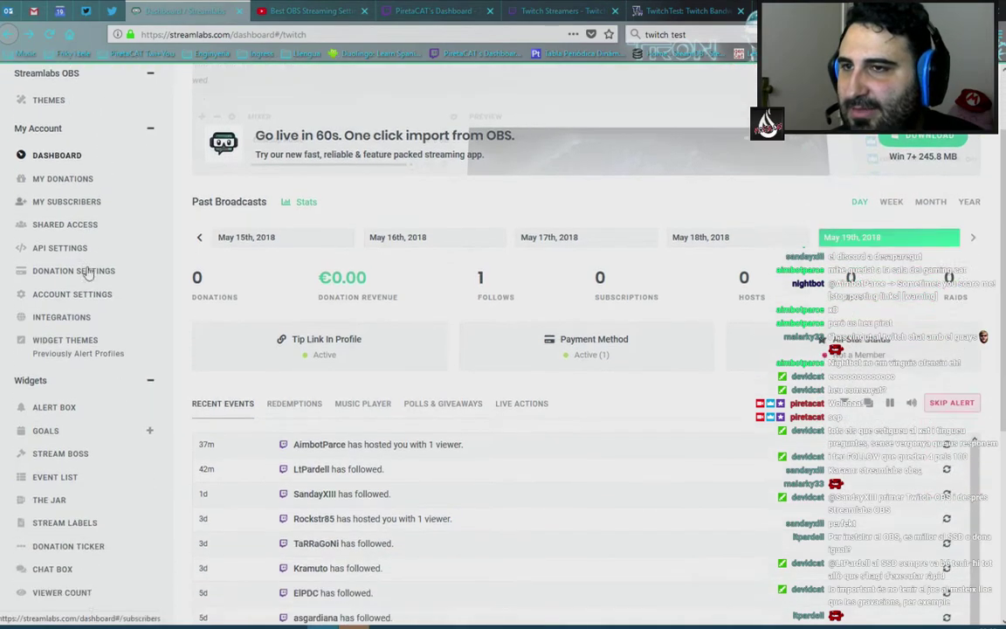
{"action": "scroll", "coordinate": [90, 263], "scroll_direction": "down", "scroll_amount": 3}
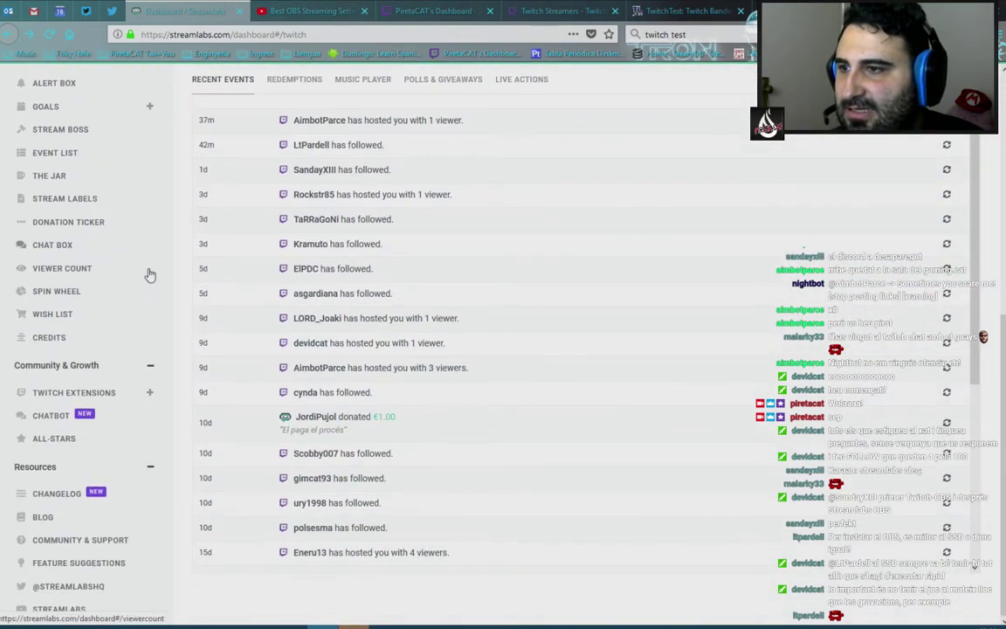
{"action": "scroll", "coordinate": [149, 274], "scroll_direction": "up", "scroll_amount": 3}
{"action": "scroll", "coordinate": [148, 274], "scroll_direction": "up", "scroll_amount": 3}
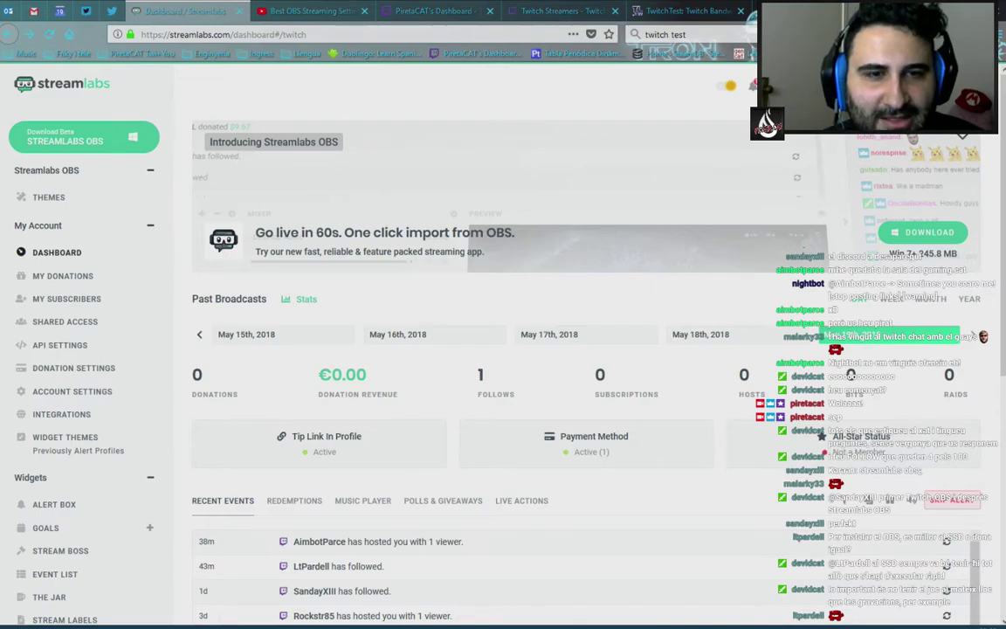
Switch to the Streamlabels window and look through its list of recent events.
{"action": "key", "text": "alt+Tab"}
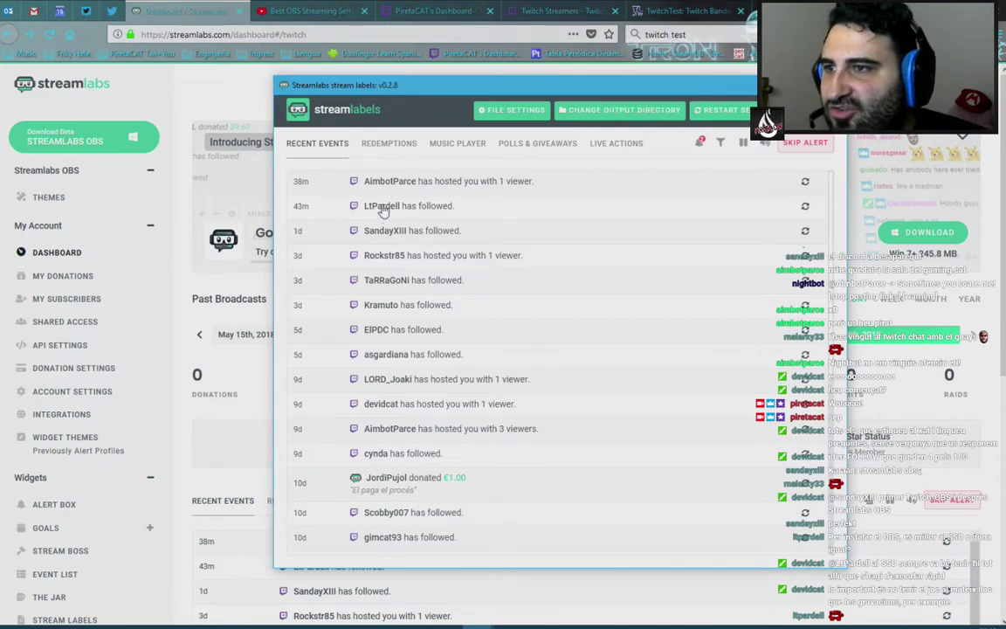
{"action": "scroll", "coordinate": [382, 208], "scroll_direction": "down", "scroll_amount": 4}
{"action": "scroll", "coordinate": [403, 332], "scroll_direction": "up", "scroll_amount": 5}
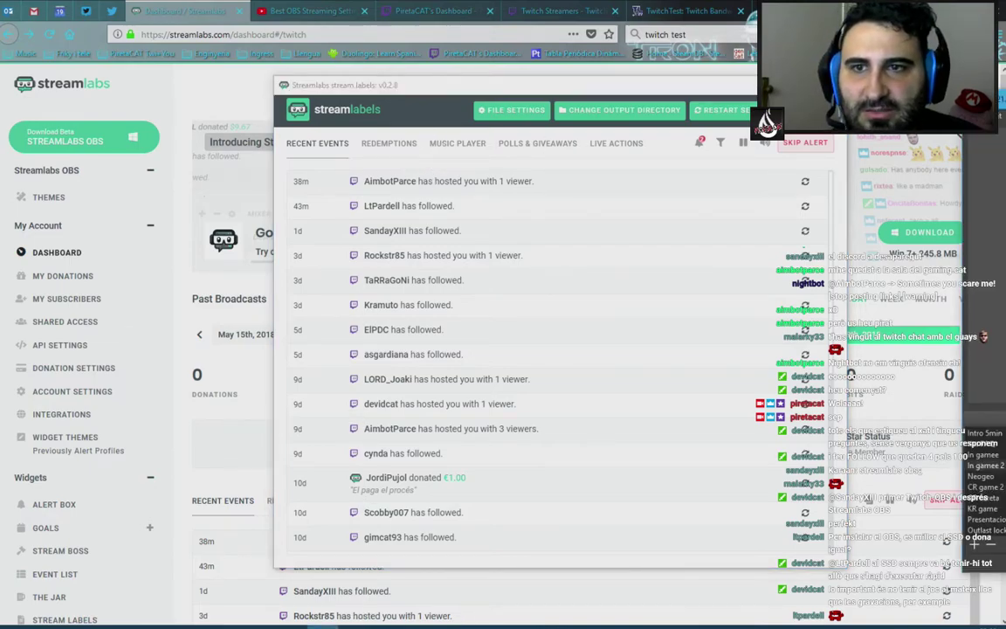
Select the Alertes source in OBS, replay the most recent host event from Streamlabels, and watch the alert in the OBS preview.
{"action": "key", "text": "alt+Tab"}
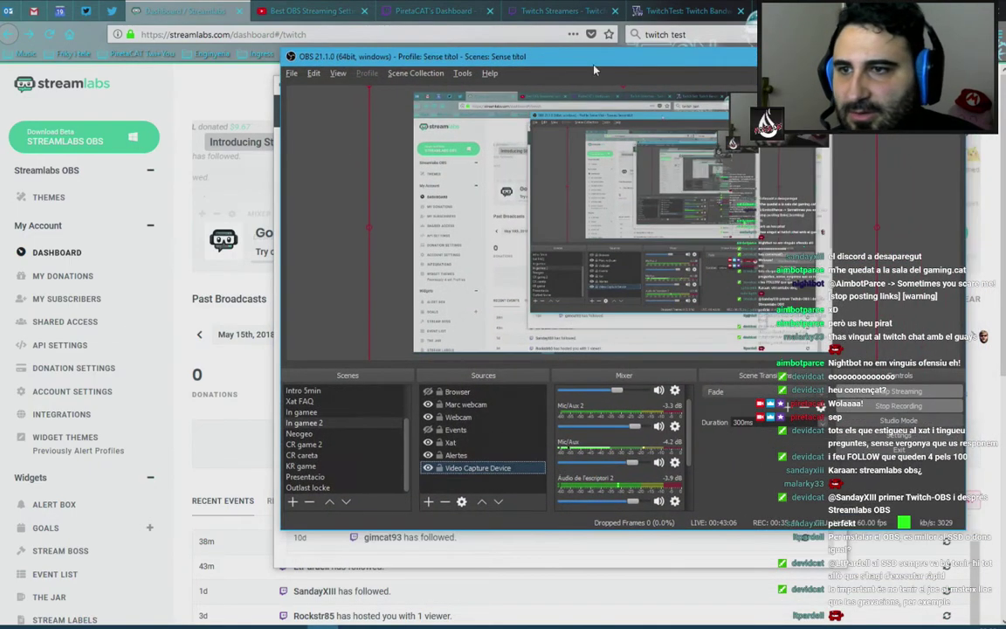
{"action": "left_click", "coordinate": [458, 456]}
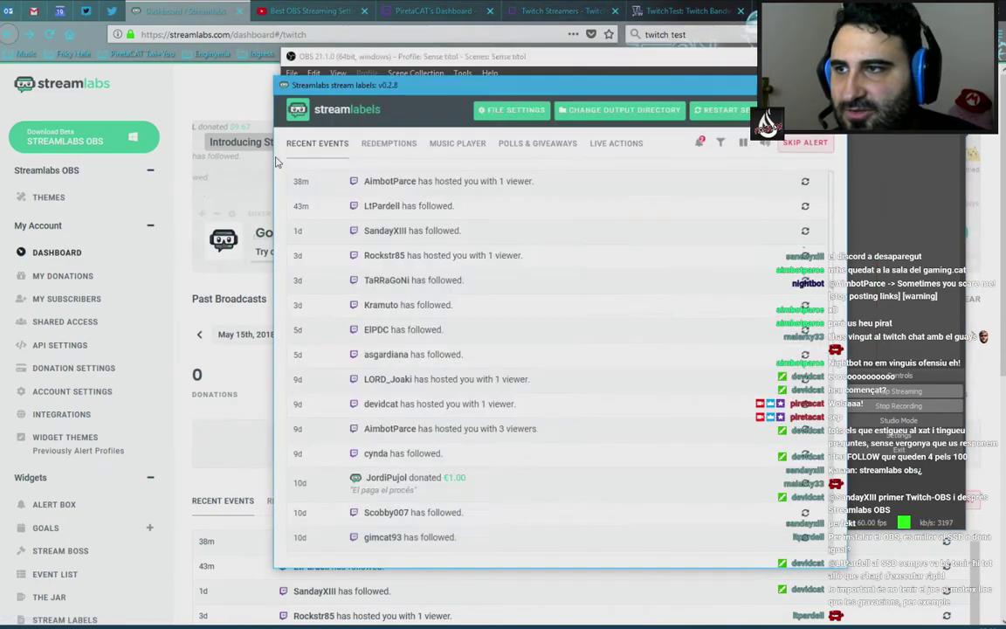
{"action": "key", "text": "alt+Tab"}
{"action": "left_click_drag", "start_coordinate": [291, 91], "coordinate": [41, 82]}
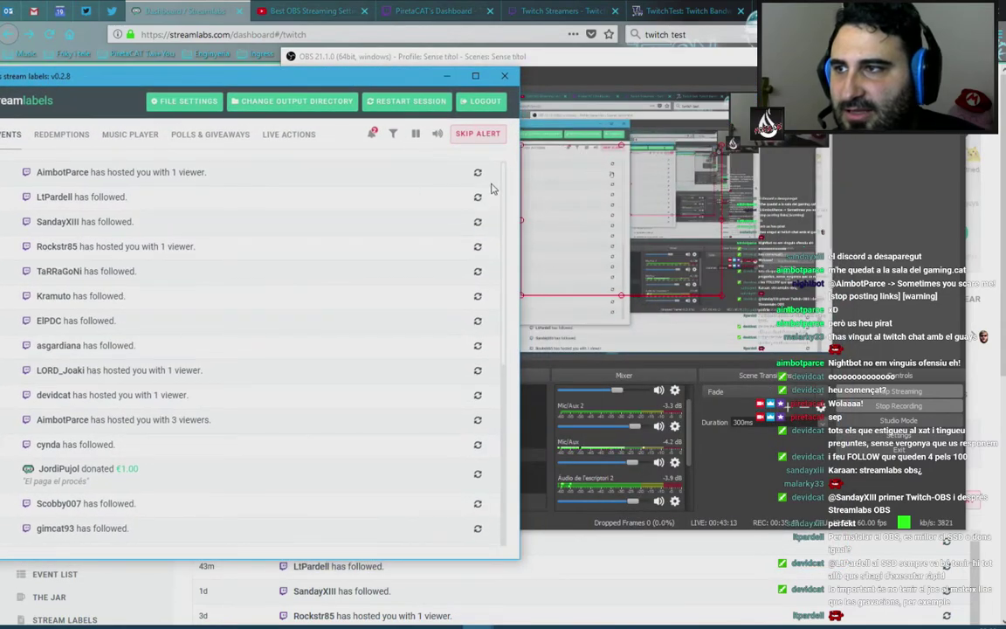
{"action": "left_click_drag", "start_coordinate": [382, 85], "coordinate": [492, 173]}
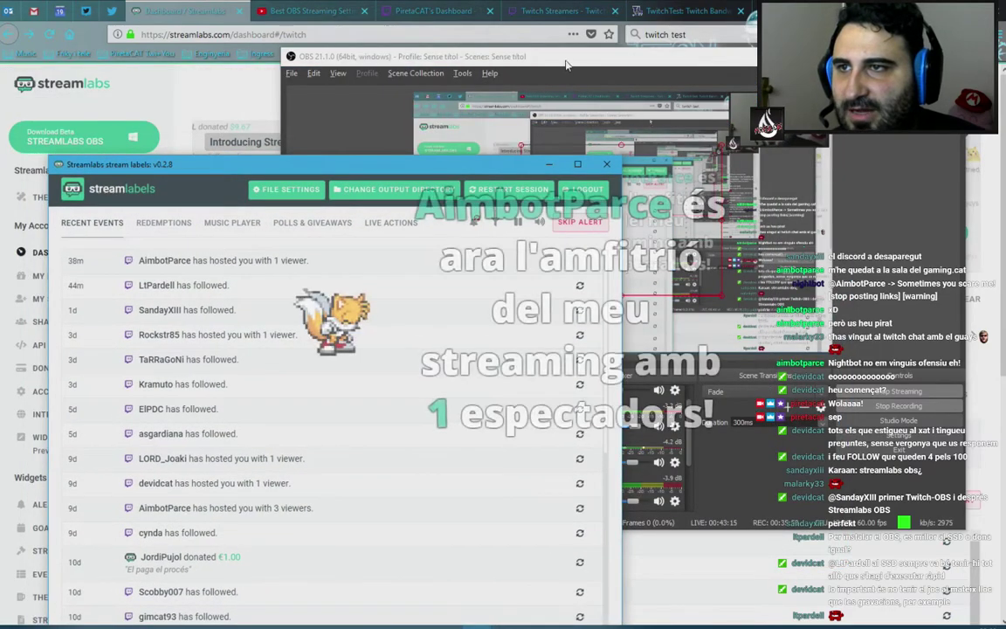
{"action": "left_click", "coordinate": [666, 223]}
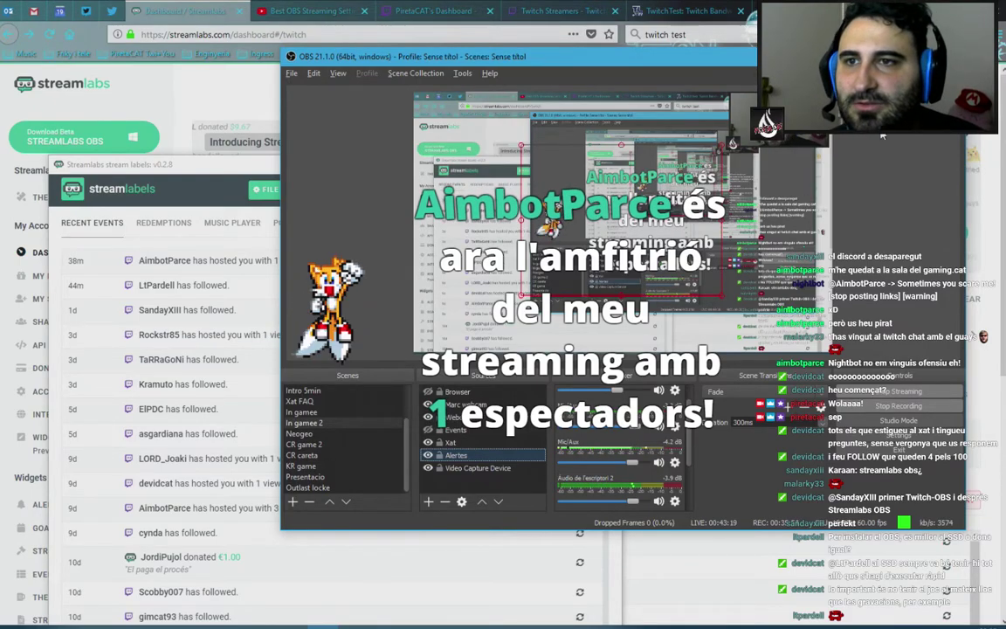
{"action": "left_click", "coordinate": [275, 203]}
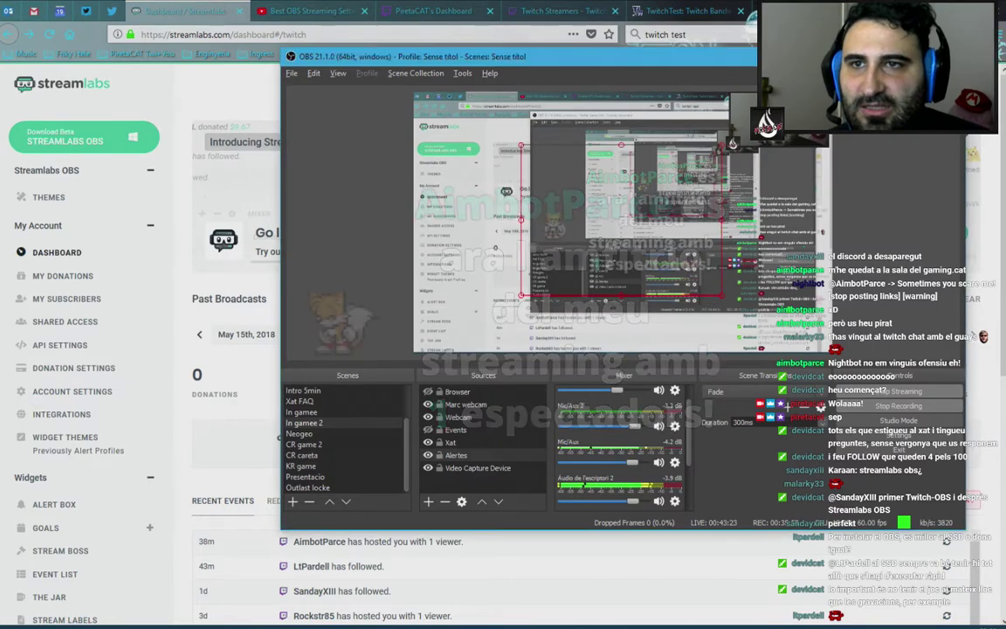
Return to Streamlabels and look through its recent events, redemptions and music player sections.
{"action": "key", "text": "alt+Tab"}
{"action": "key", "text": "alt+Tab"}
{"action": "left_click_drag", "start_coordinate": [505, 127], "coordinate": [312, 72]}
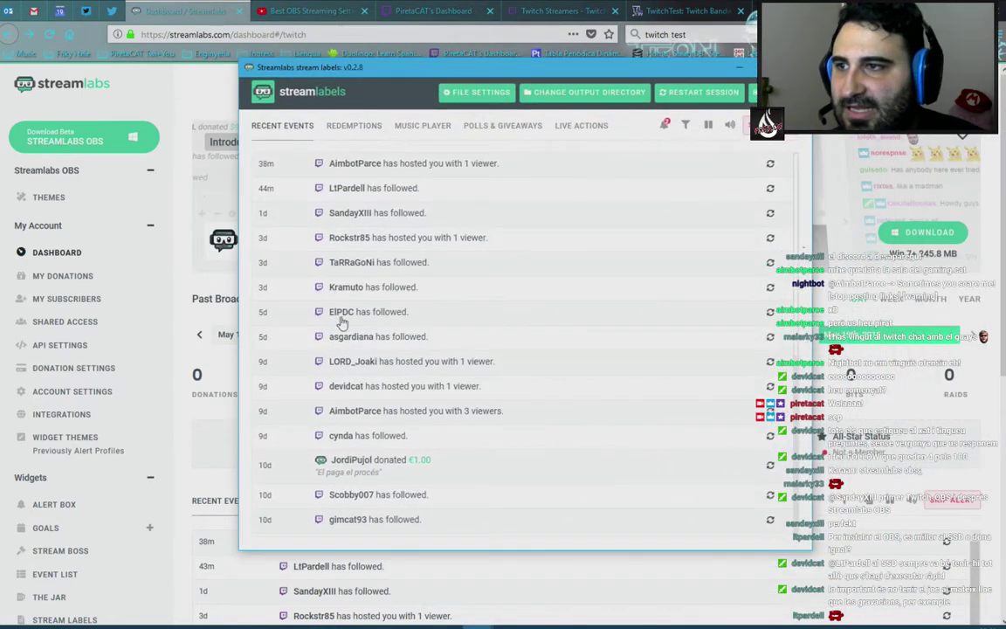
{"action": "scroll", "coordinate": [306, 387], "scroll_direction": "down", "scroll_amount": 5}
{"action": "scroll", "coordinate": [363, 421], "scroll_direction": "up", "scroll_amount": 5}
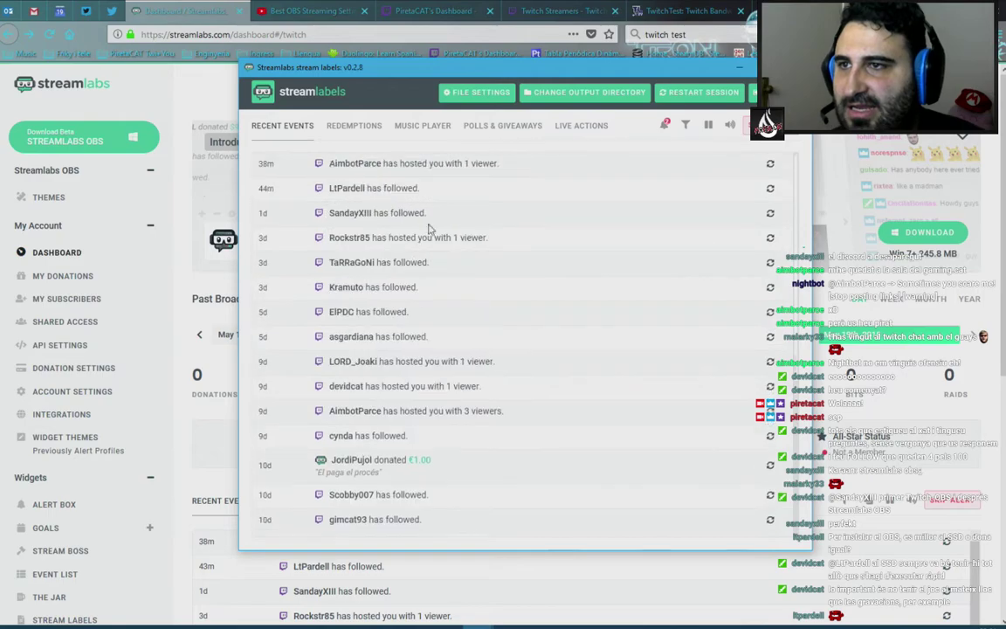
{"action": "left_click", "coordinate": [350, 132]}
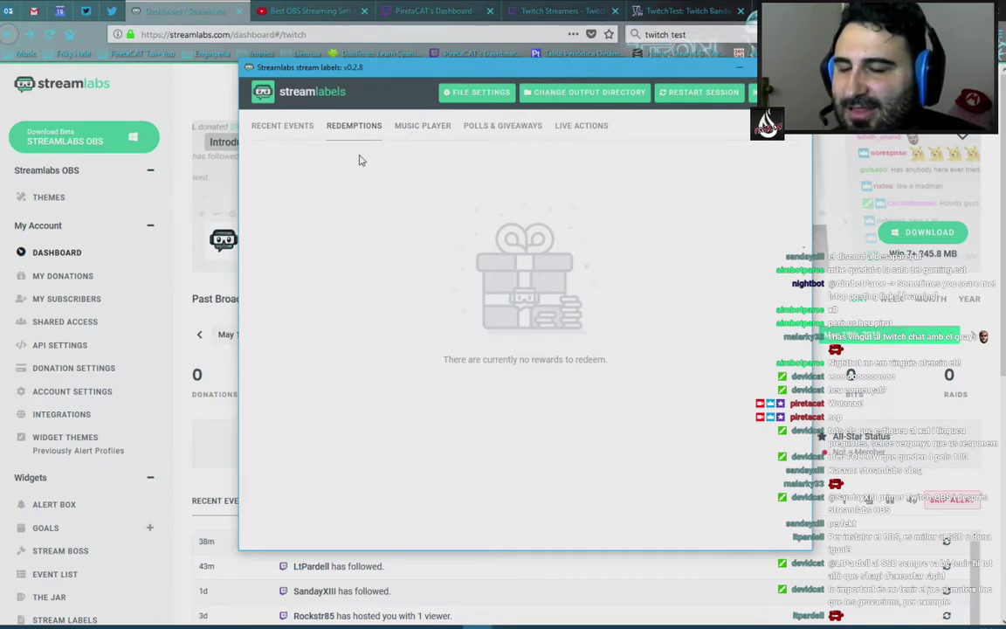
{"action": "left_click", "coordinate": [420, 131]}
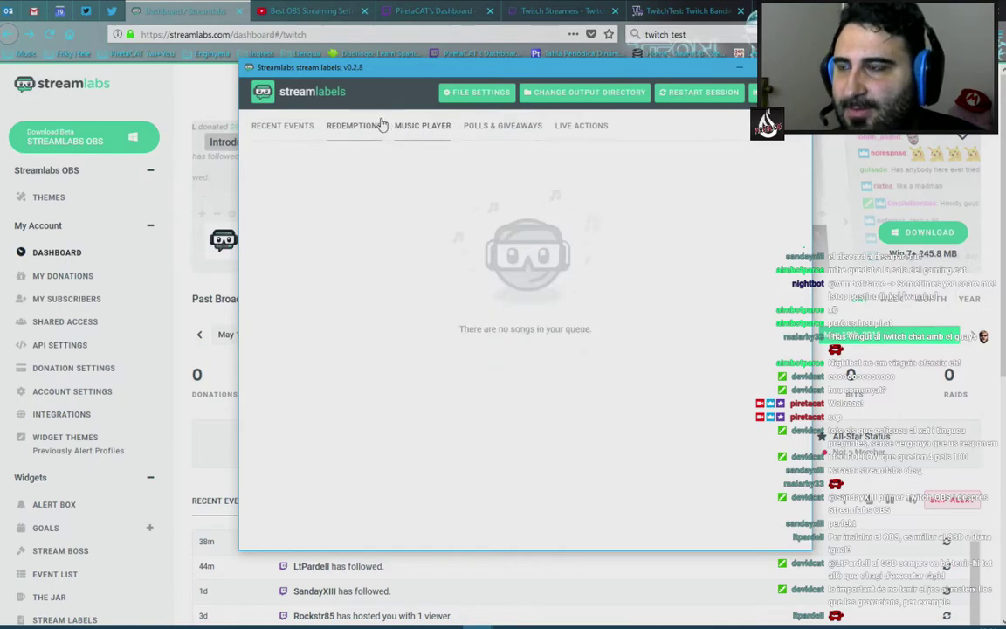
Open the Polls & Giveaways section of Streamlabels and examine the poll question, giveaway title and image URL fields.
{"action": "left_click", "coordinate": [503, 133]}
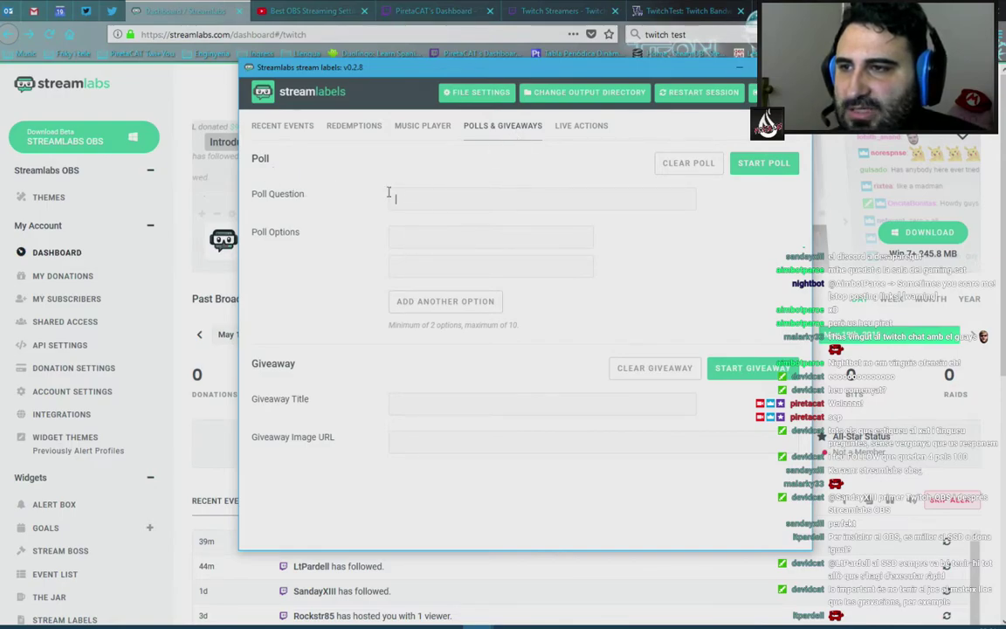
{"action": "left_click", "coordinate": [541, 199]}
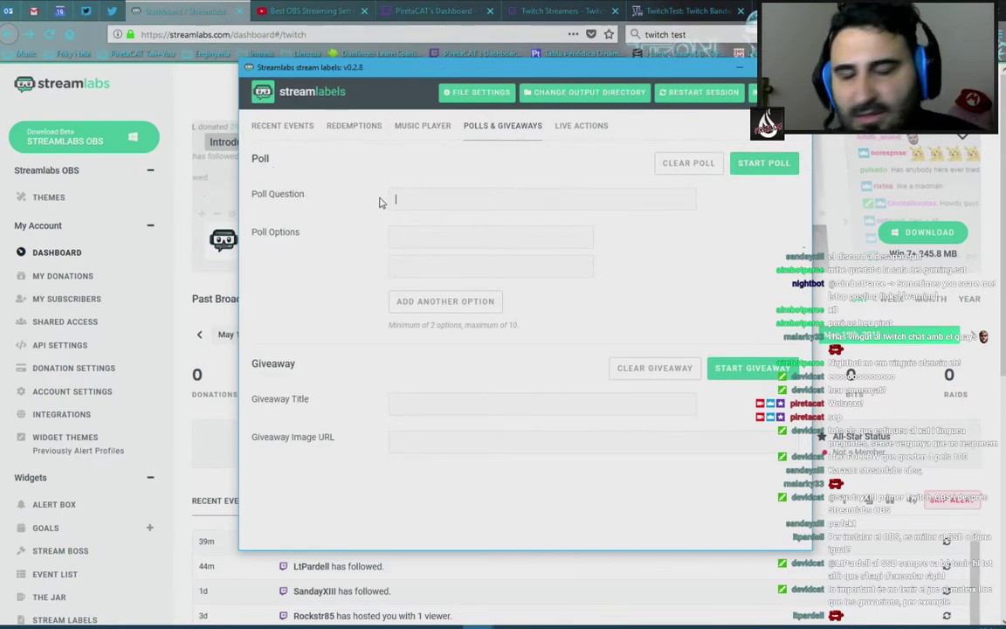
{"action": "left_click", "coordinate": [282, 369]}
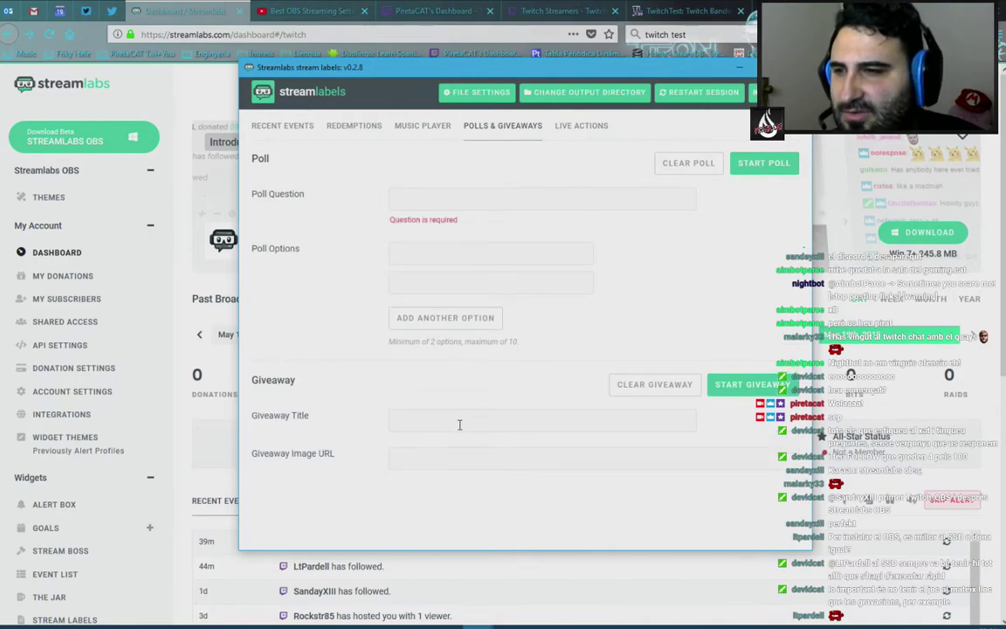
{"action": "left_click", "coordinate": [473, 449]}
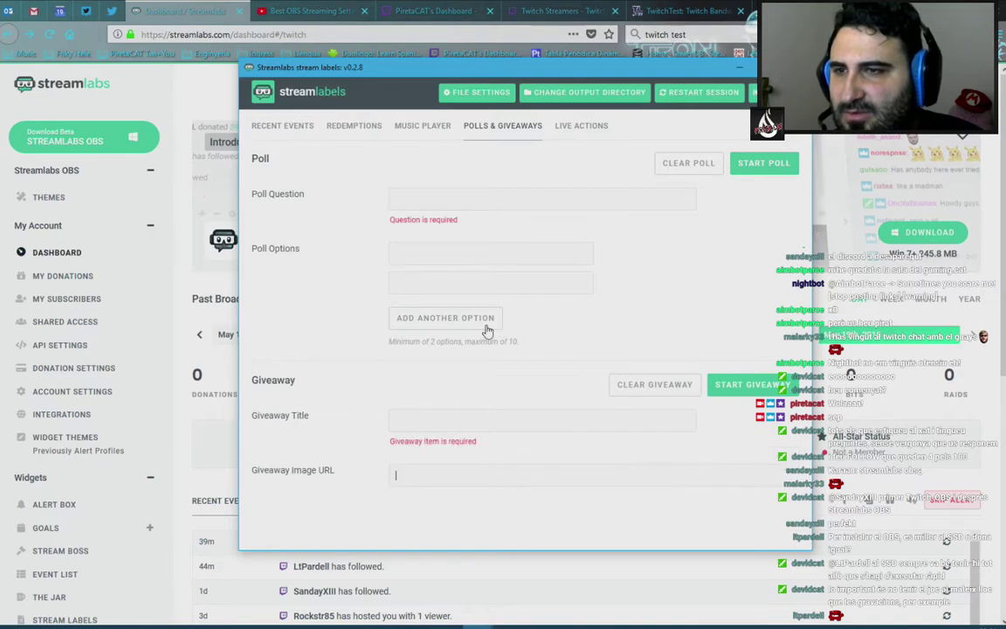
Open the Live Actions section of Streamlabels and examine the Discord announcement options, including the channel to announce to.
{"action": "left_click", "coordinate": [568, 129]}
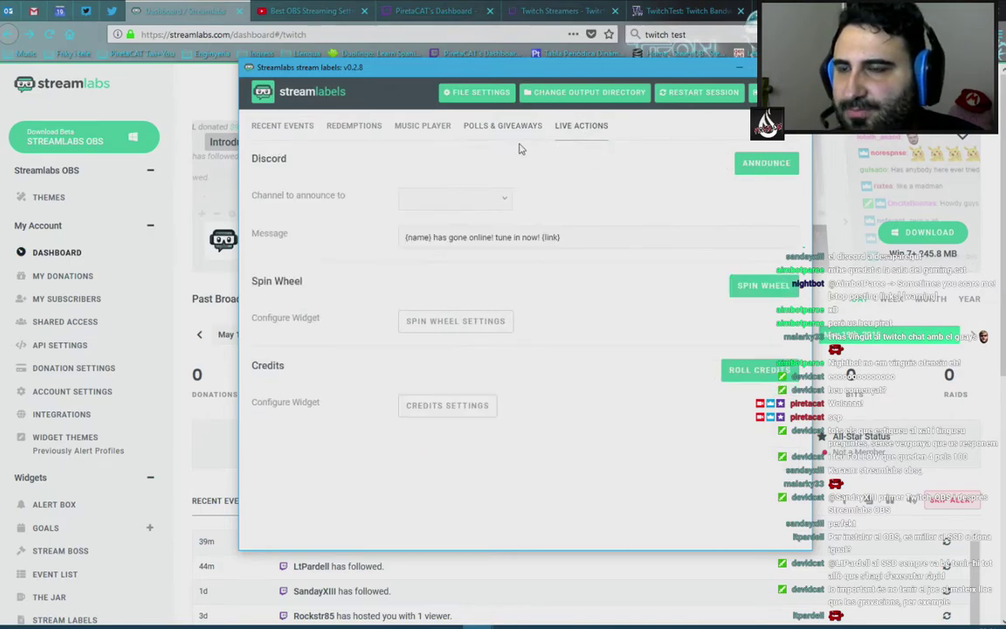
{"action": "left_click", "coordinate": [477, 205]}
{"action": "left_click", "coordinate": [433, 164]}
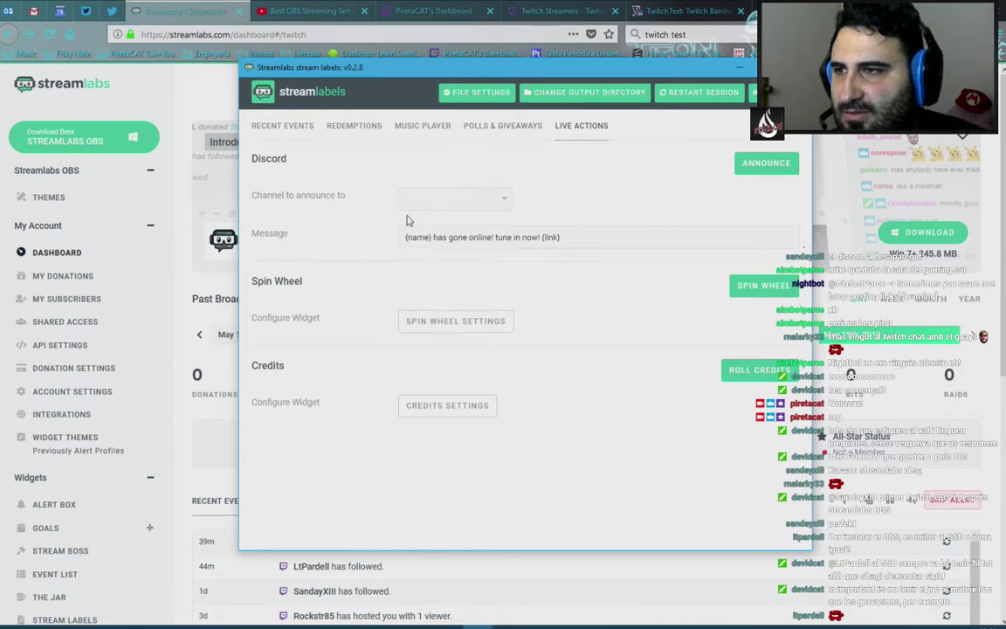
{"action": "left_click", "coordinate": [508, 204]}
{"action": "left_click", "coordinate": [567, 166]}
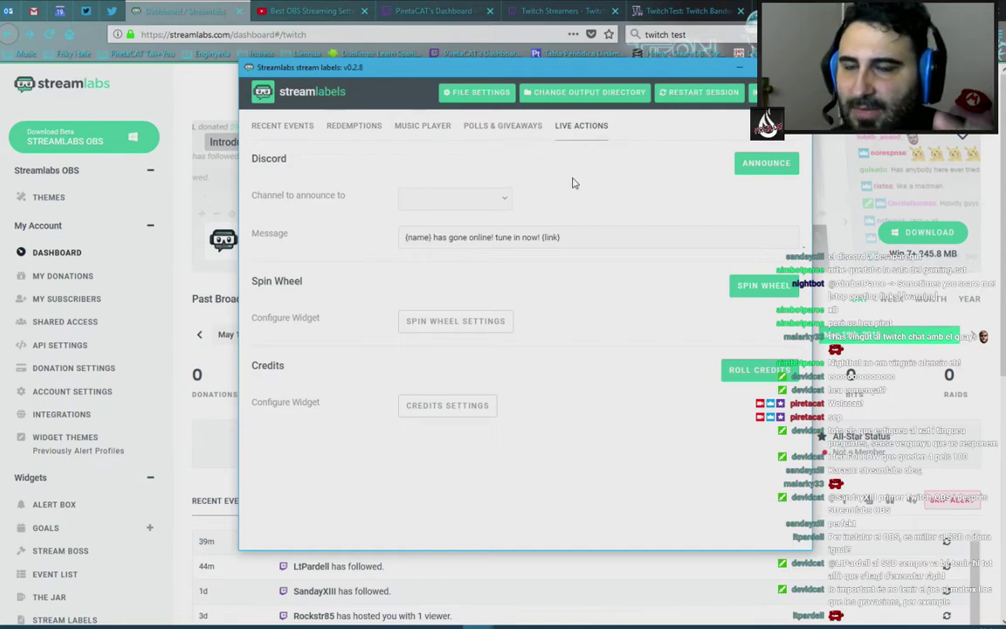
{"action": "left_click", "coordinate": [510, 200]}
{"action": "left_click", "coordinate": [499, 199]}
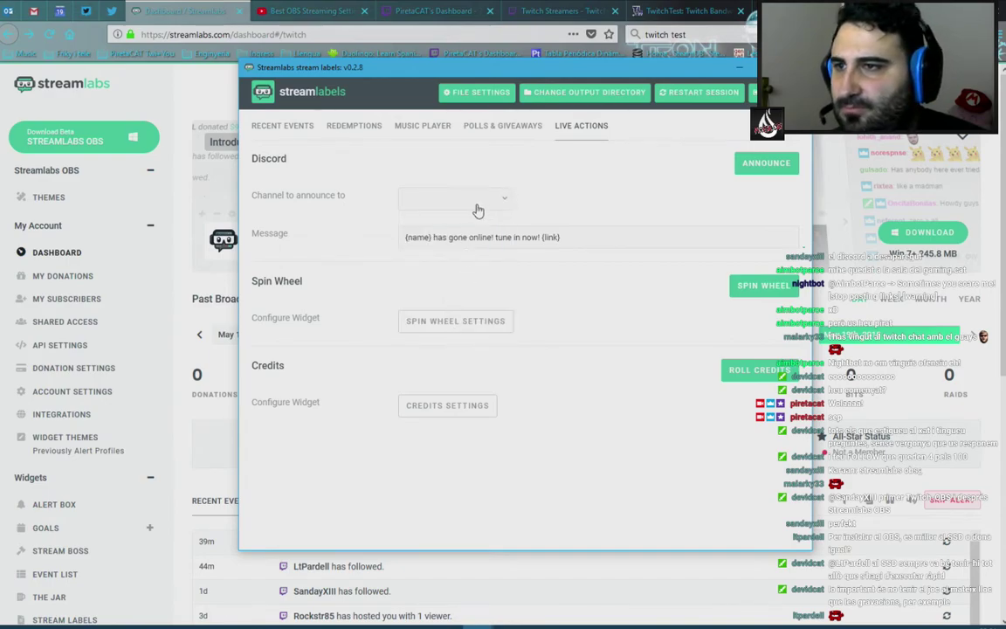
{"action": "left_click", "coordinate": [478, 208]}
{"action": "left_click", "coordinate": [568, 213]}
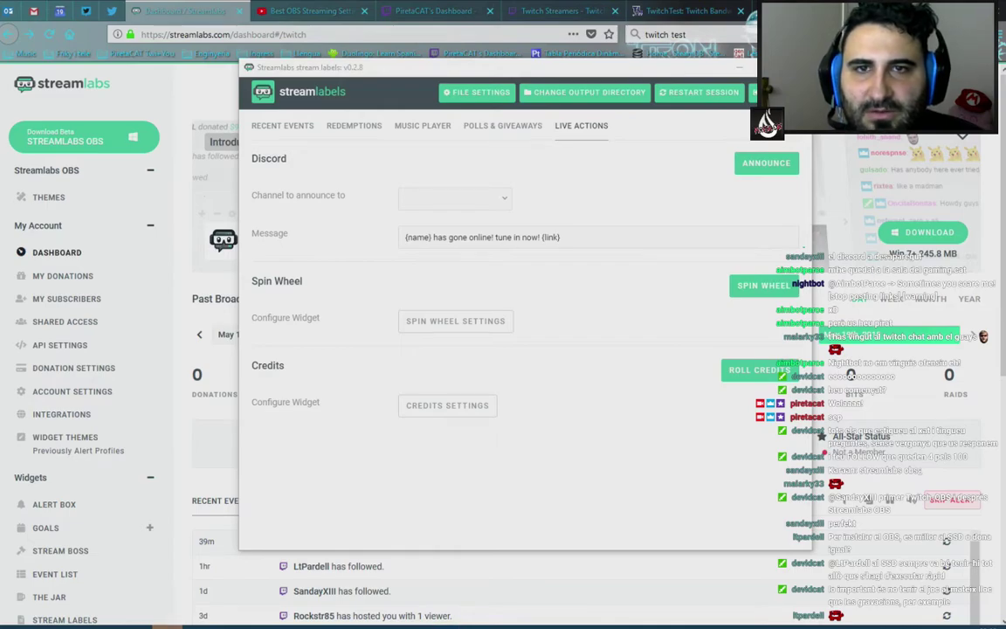
Switch to the Streamlabs dashboard, look through its list of widgets, and expand the Goals group.
{"action": "key", "text": "alt+Tab"}
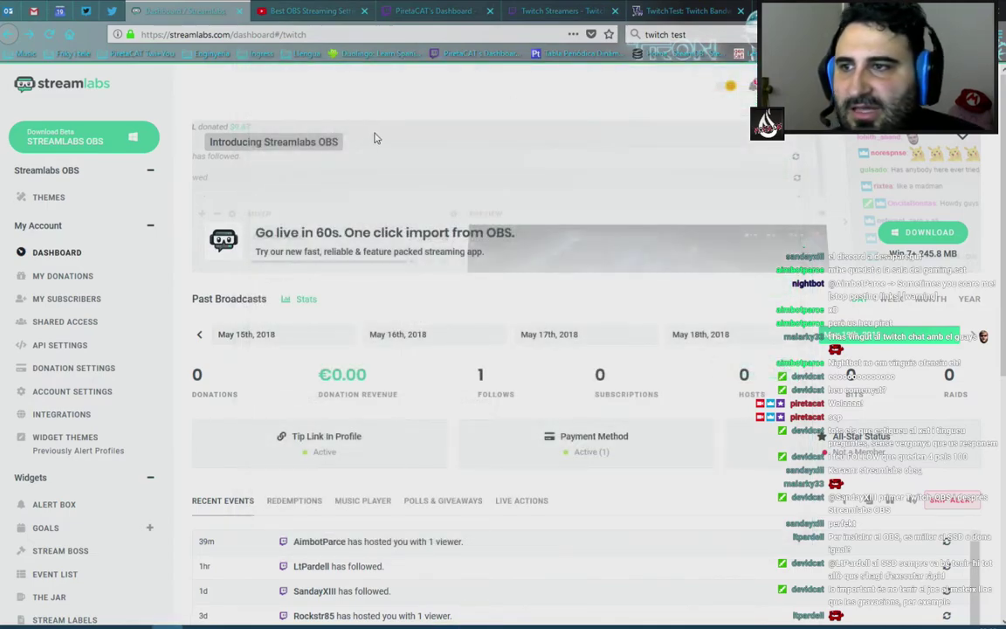
{"action": "scroll", "coordinate": [106, 213], "scroll_direction": "down", "scroll_amount": 3}
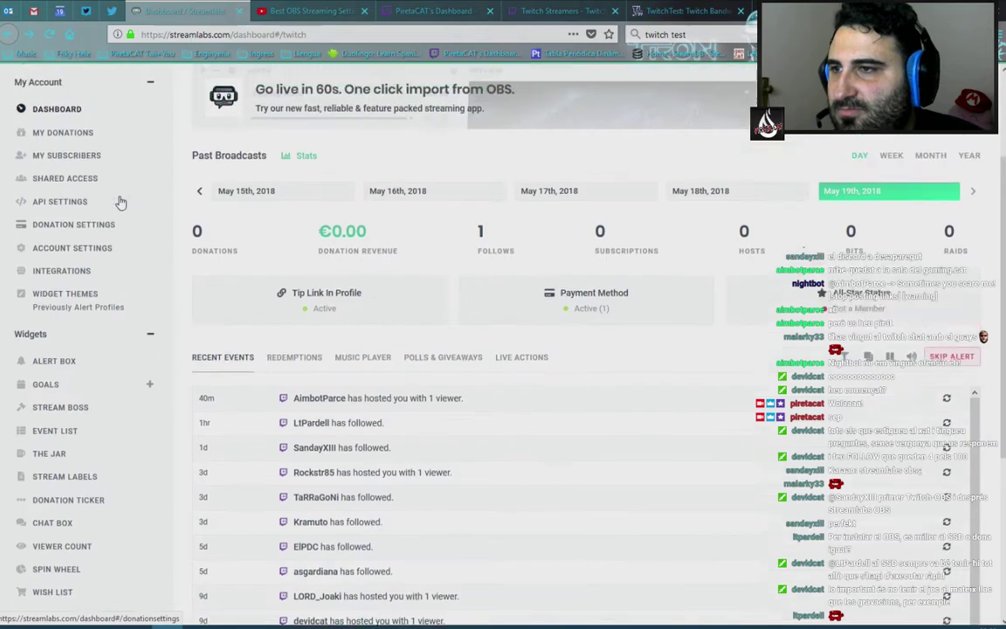
{"action": "scroll", "coordinate": [119, 200], "scroll_direction": "up", "scroll_amount": 3}
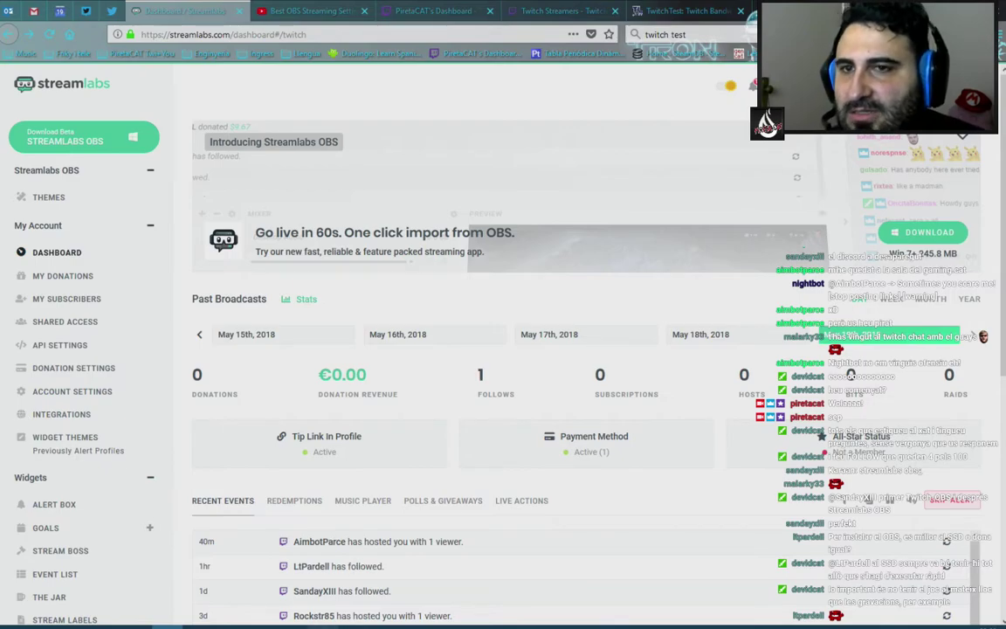
{"action": "key", "text": "alt+Tab"}
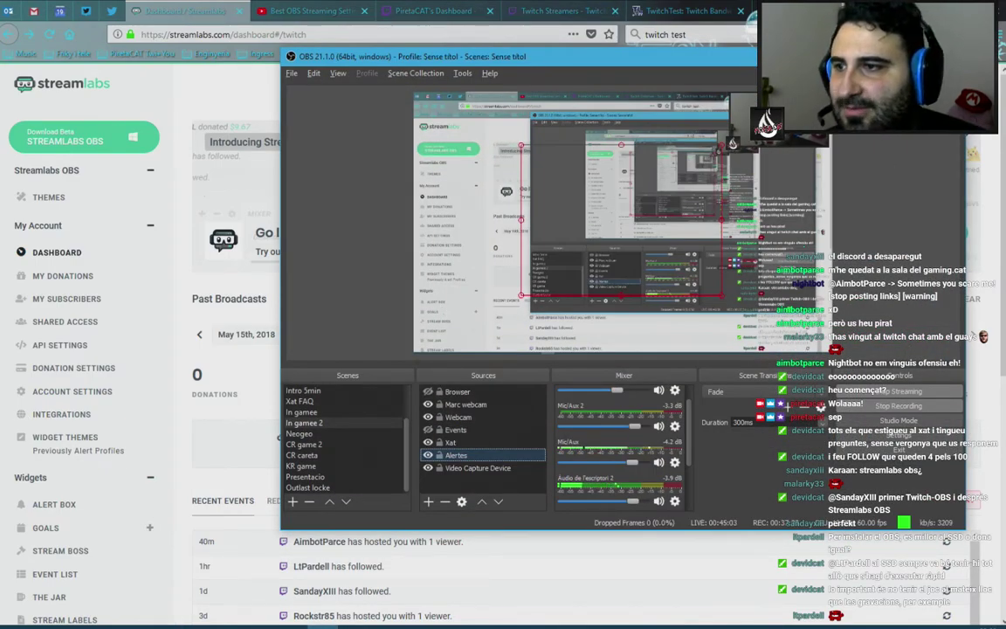
{"action": "key", "text": "alt+Tab"}
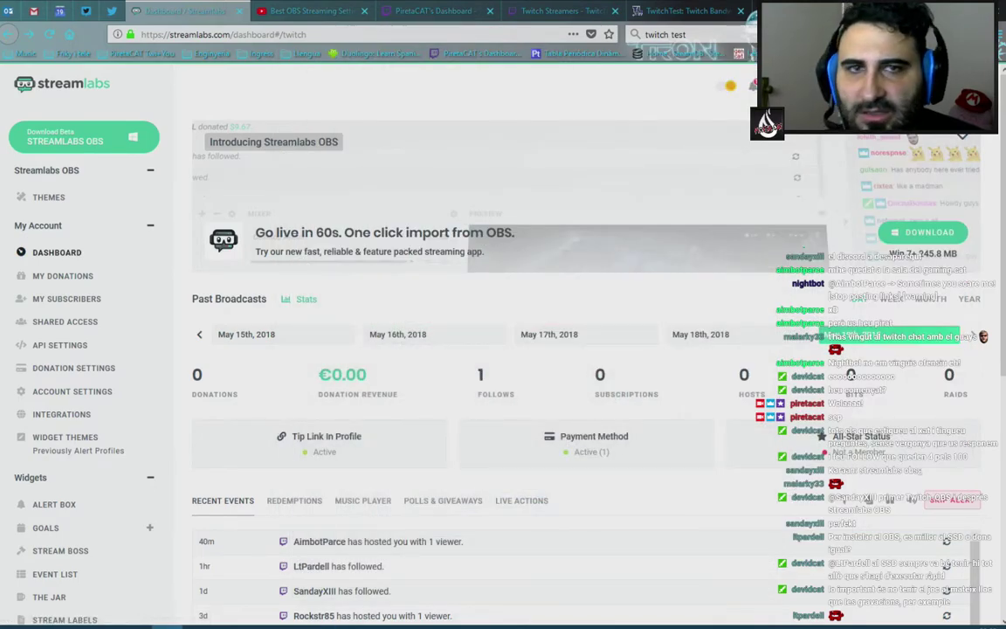
{"action": "scroll", "coordinate": [83, 359], "scroll_direction": "down", "scroll_amount": 3}
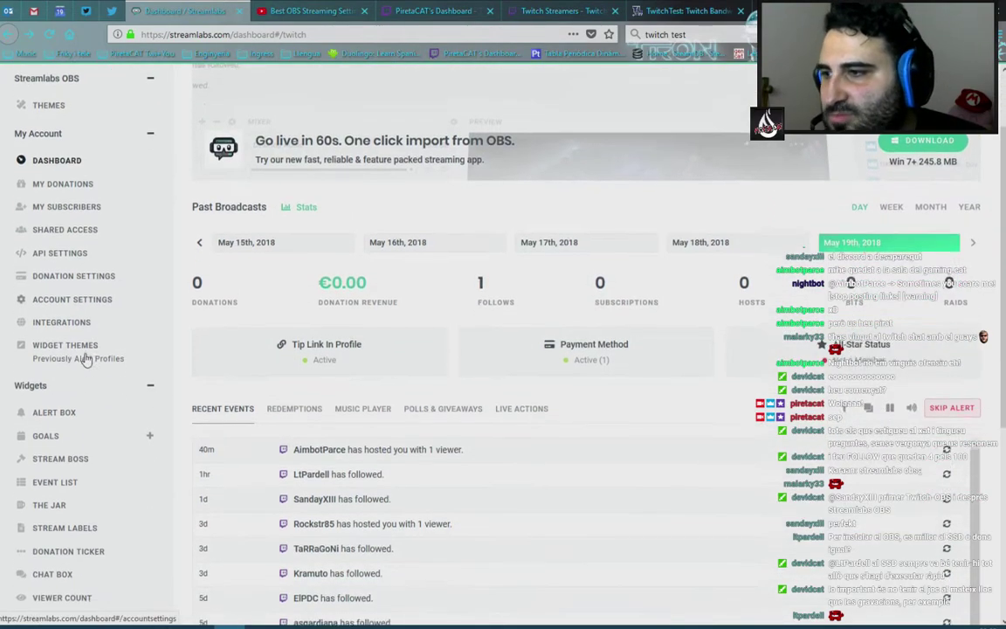
{"action": "scroll", "coordinate": [87, 351], "scroll_direction": "down", "scroll_amount": 3}
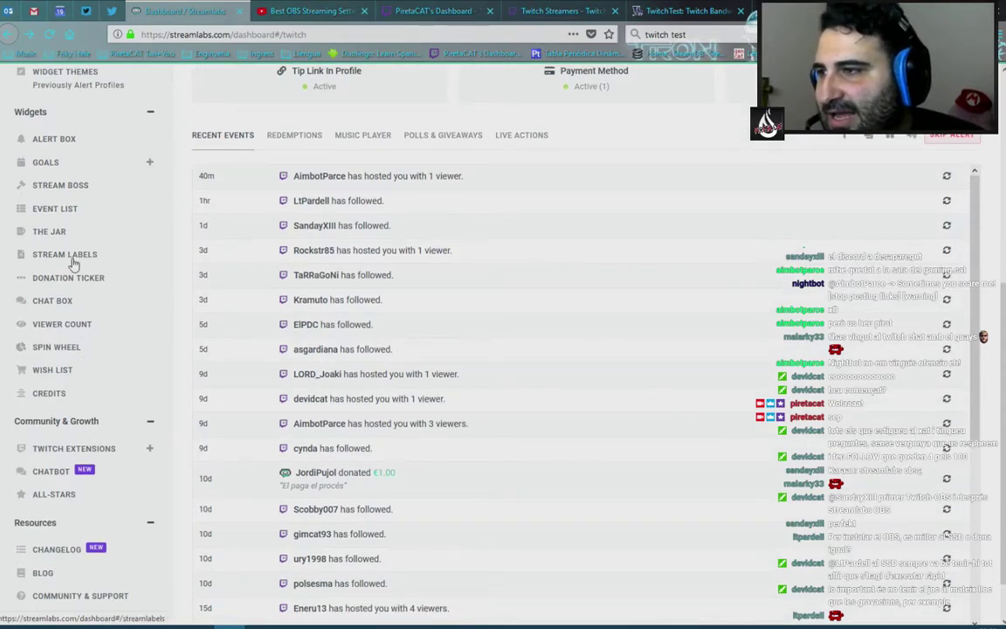
{"action": "scroll", "coordinate": [38, 227], "scroll_direction": "up", "scroll_amount": 2}
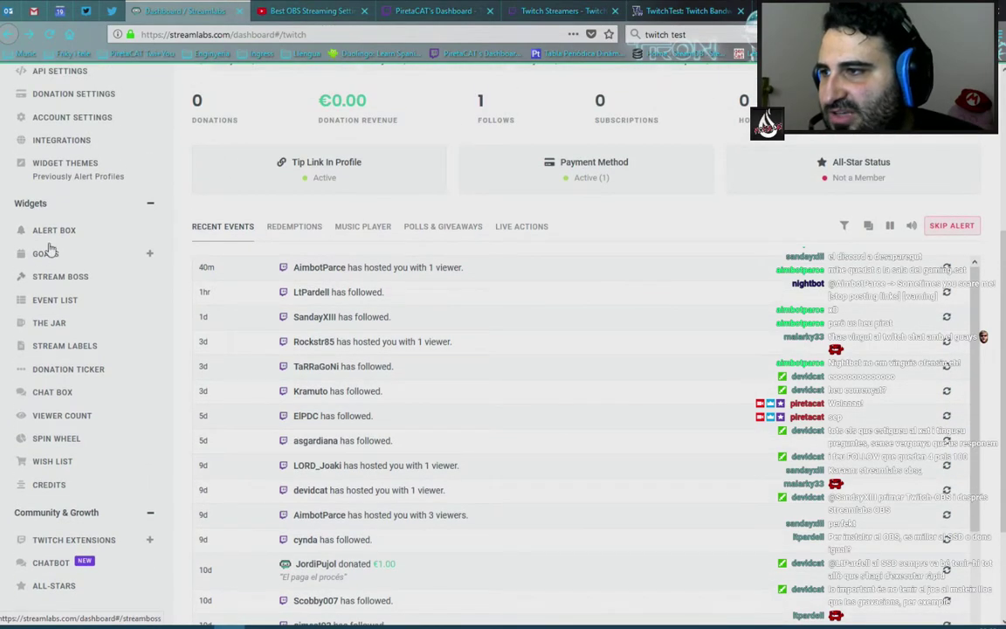
{"action": "left_click", "coordinate": [44, 254]}
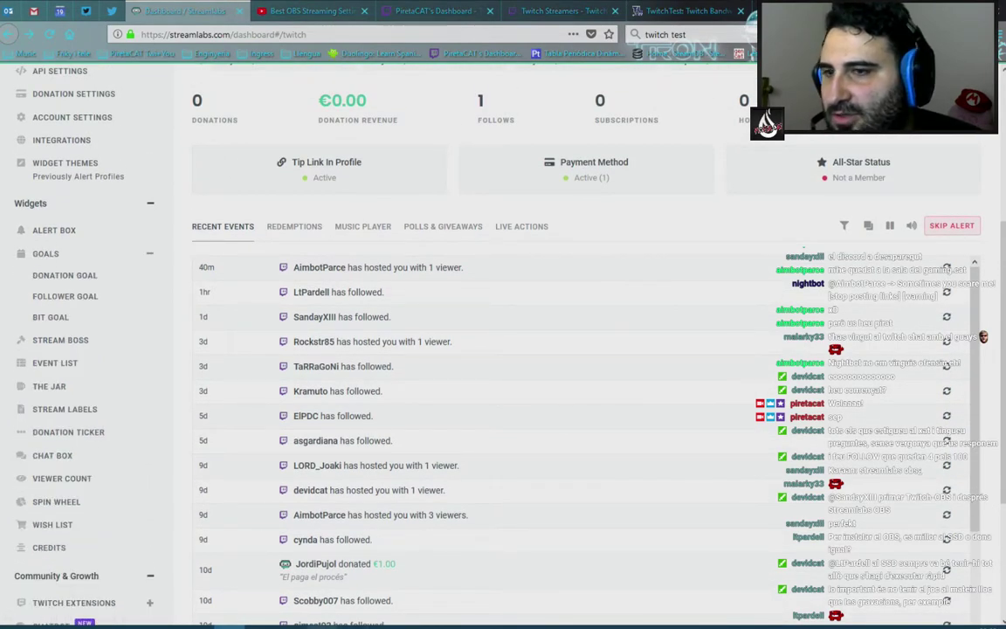
Switch to OBS, make the Events and Browser sources visible on the stream, and hide the Browser source again.
{"action": "key", "text": "alt+Tab"}
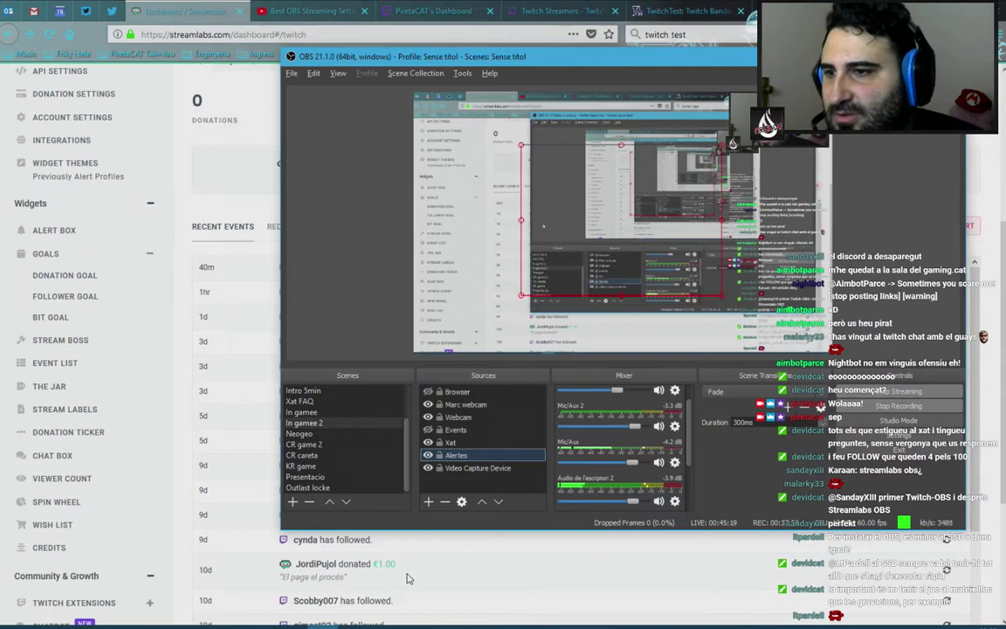
{"action": "left_click", "coordinate": [428, 430]}
{"action": "left_click", "coordinate": [428, 430]}
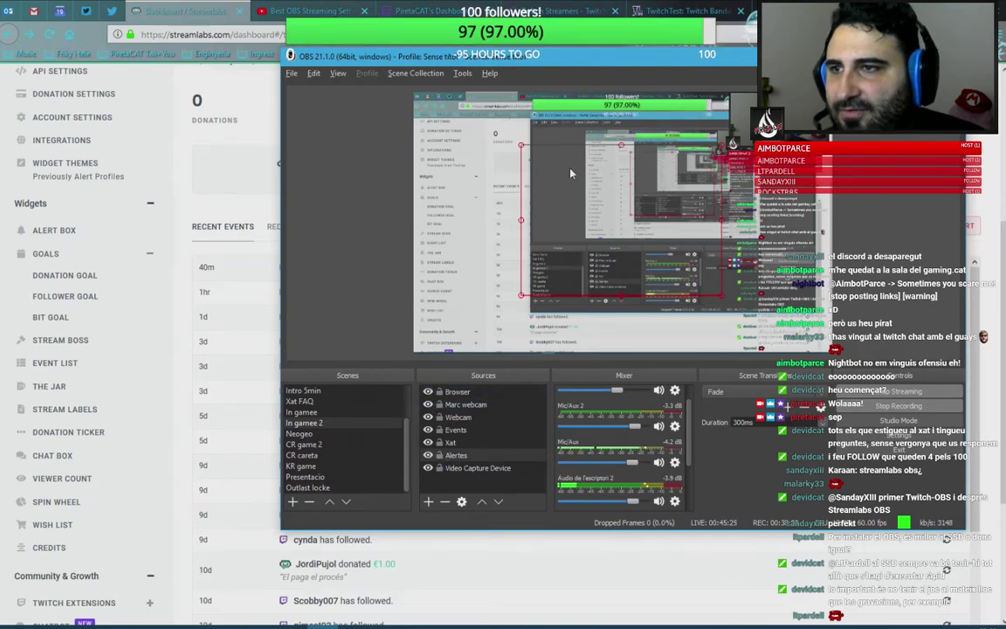
{"action": "left_click", "coordinate": [428, 391]}
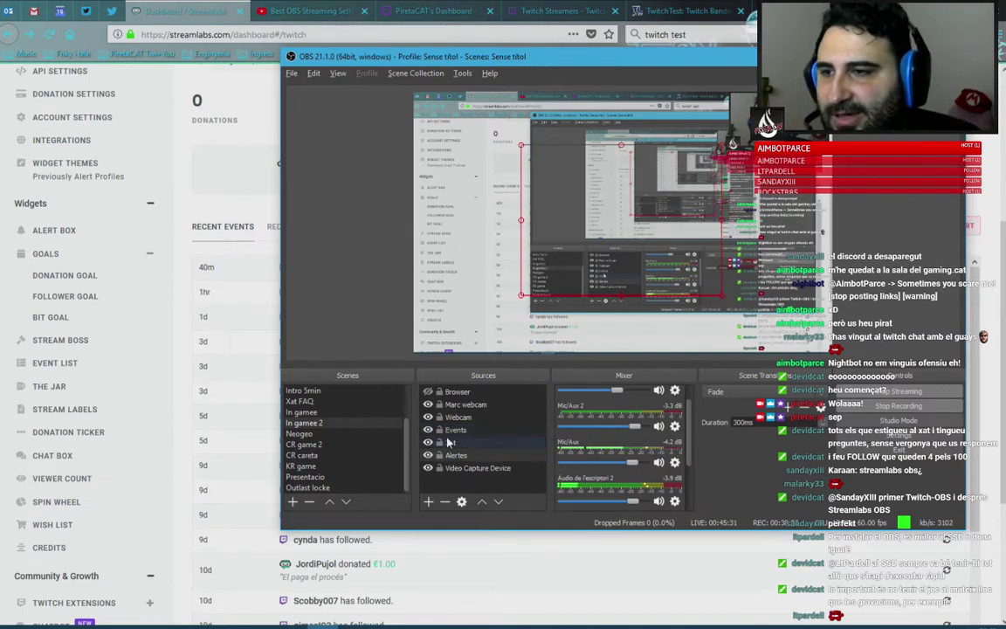
{"action": "left_click", "coordinate": [457, 416]}
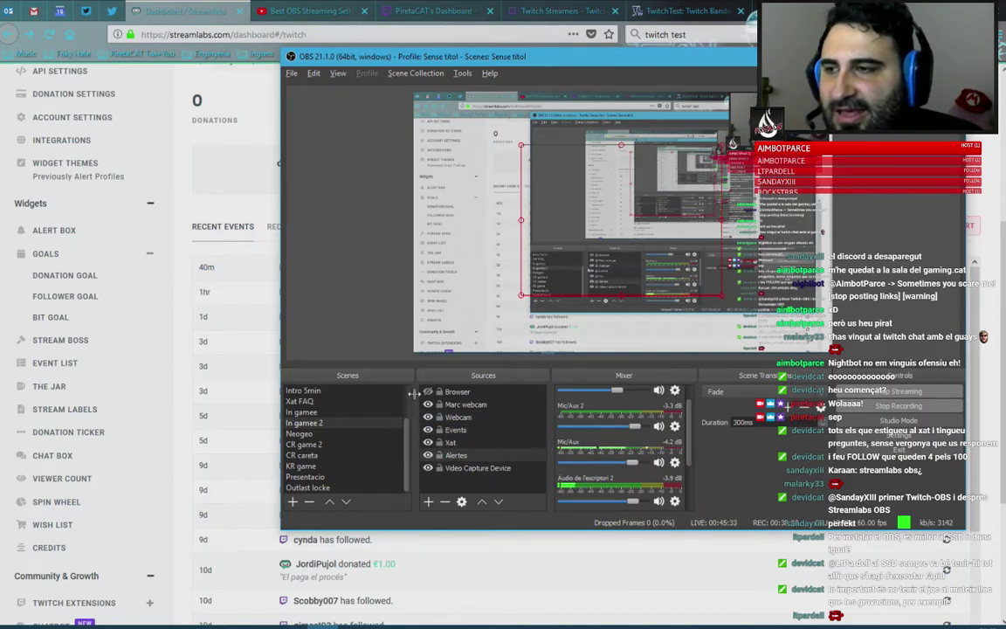
Return to the Streamlabs dashboard and open the Alert Box widget page.
{"action": "left_click", "coordinate": [179, 278]}
{"action": "scroll", "coordinate": [428, 282], "scroll_direction": "up", "scroll_amount": 5}
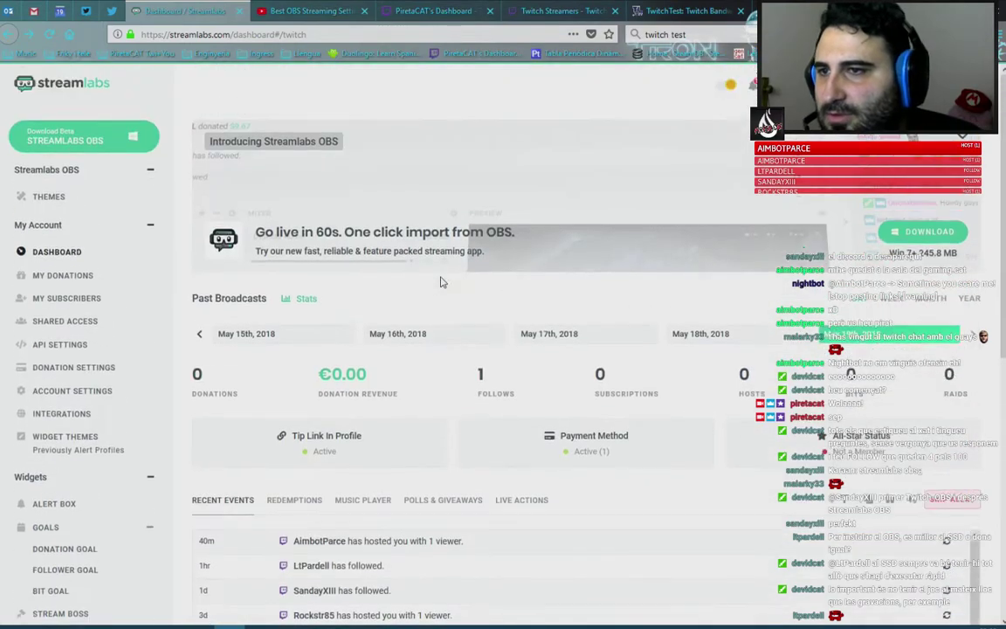
{"action": "scroll", "coordinate": [38, 384], "scroll_direction": "down", "scroll_amount": 4}
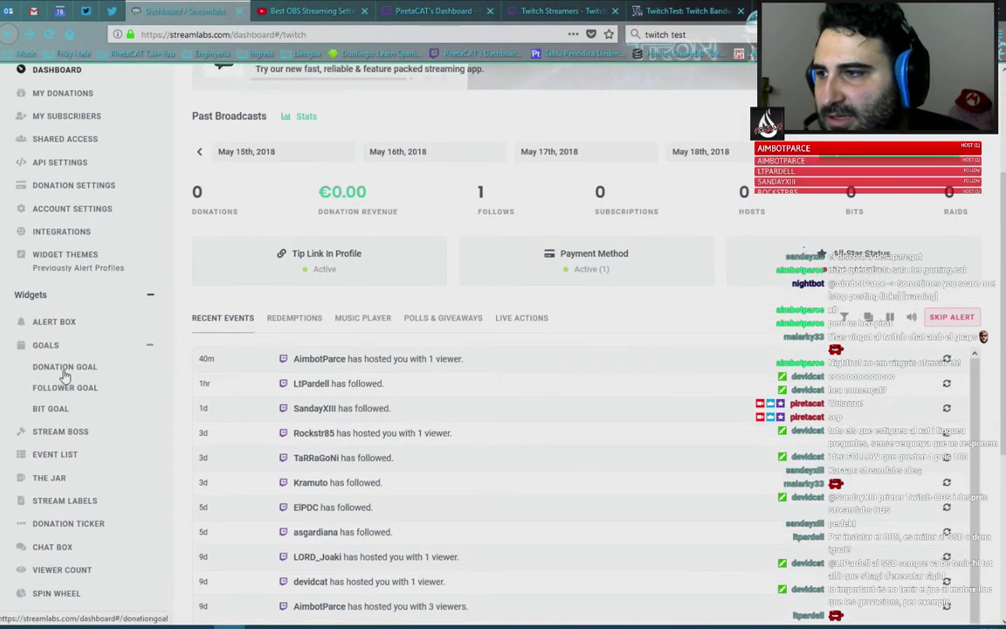
{"action": "left_click", "coordinate": [38, 331]}
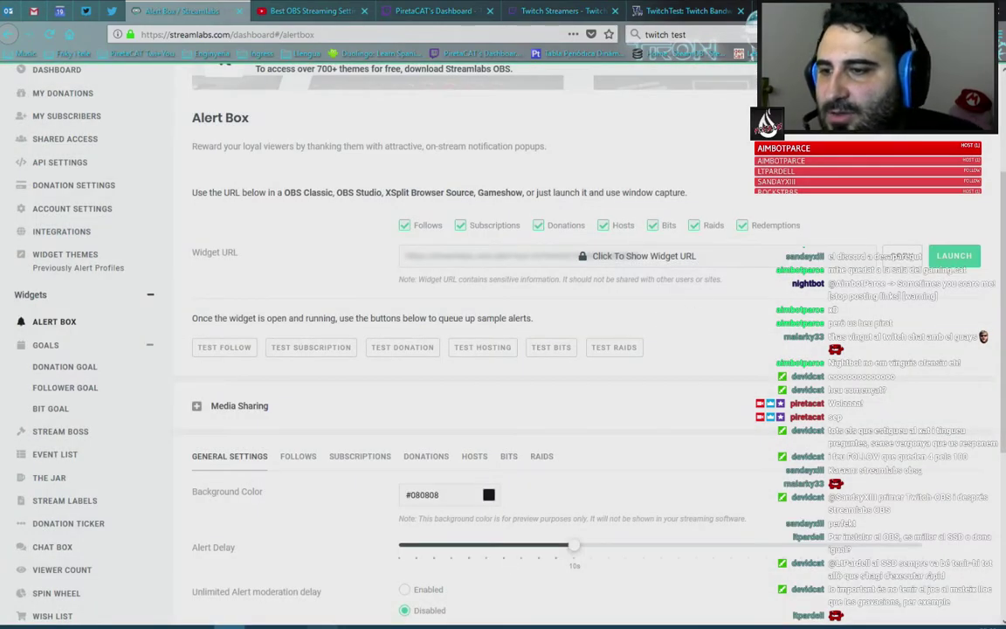
Switch to OBS and add a new Browser source named Browser 2 to the In game 2 scene.
{"action": "key", "text": "alt+Tab"}
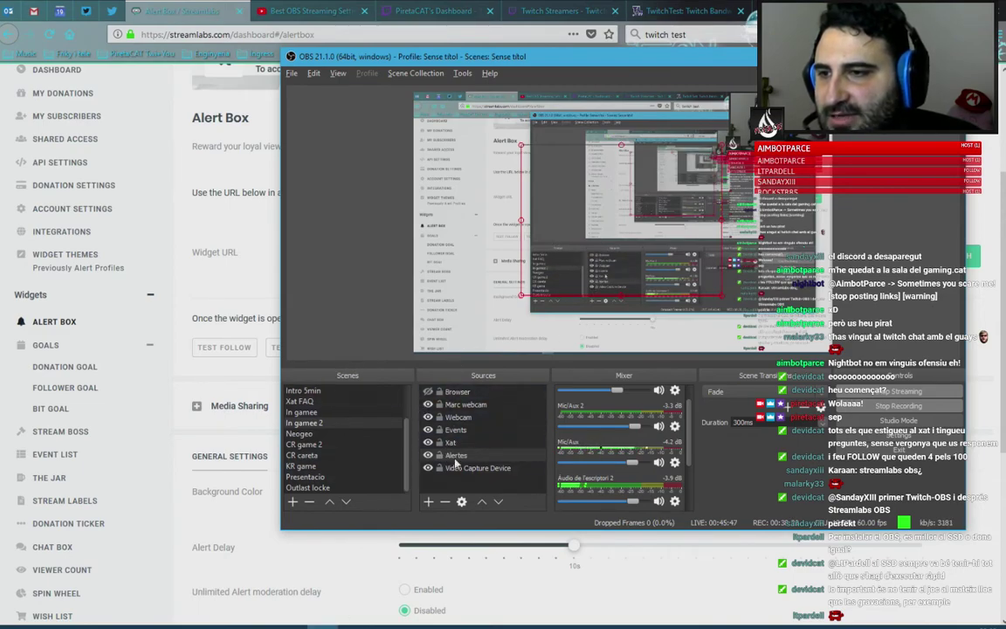
{"action": "left_click", "coordinate": [428, 501]}
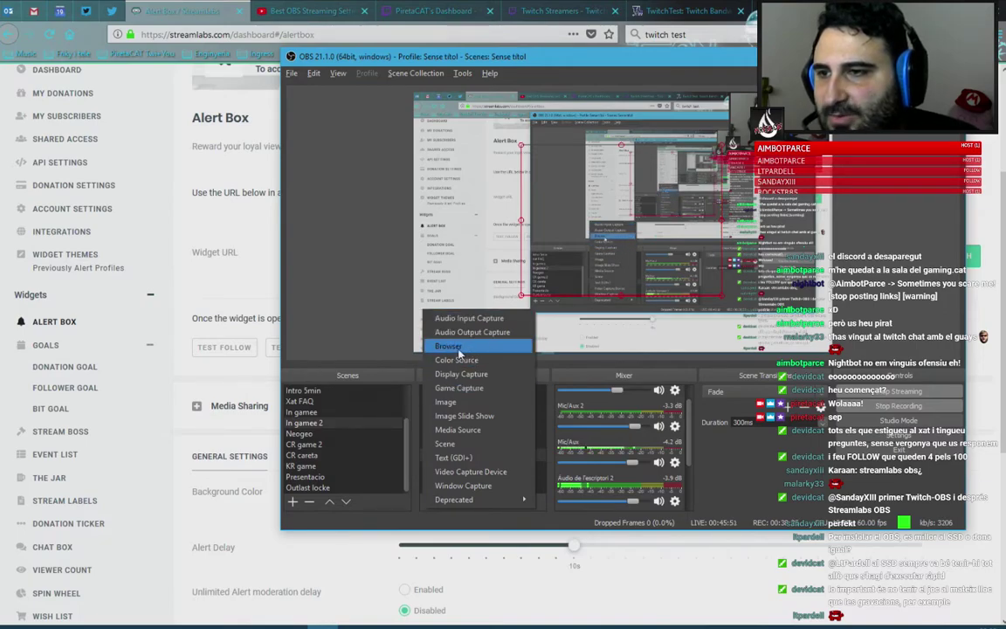
{"action": "left_click", "coordinate": [449, 346]}
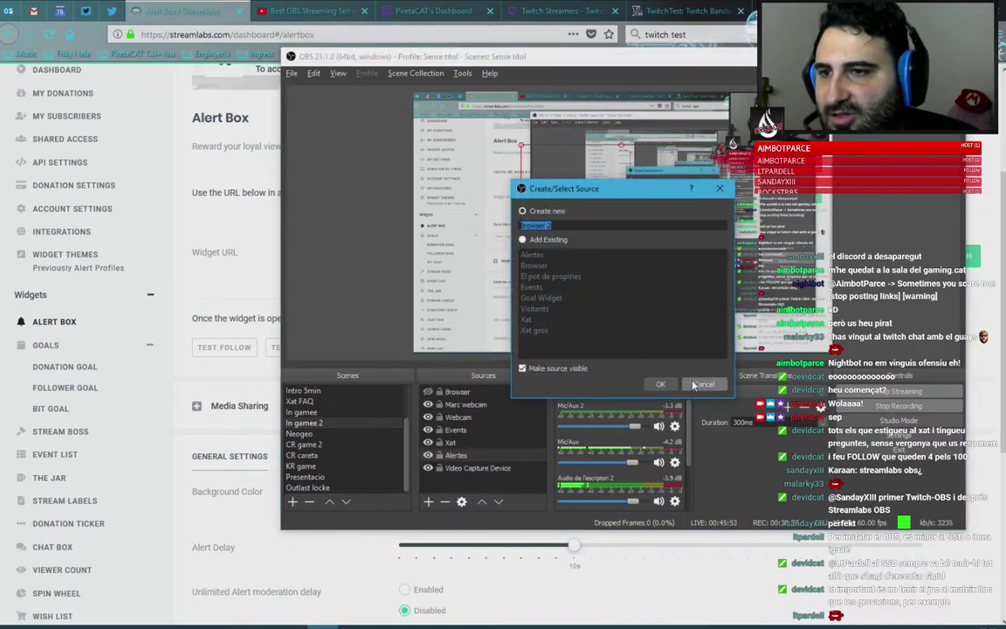
{"action": "left_click", "coordinate": [660, 384]}
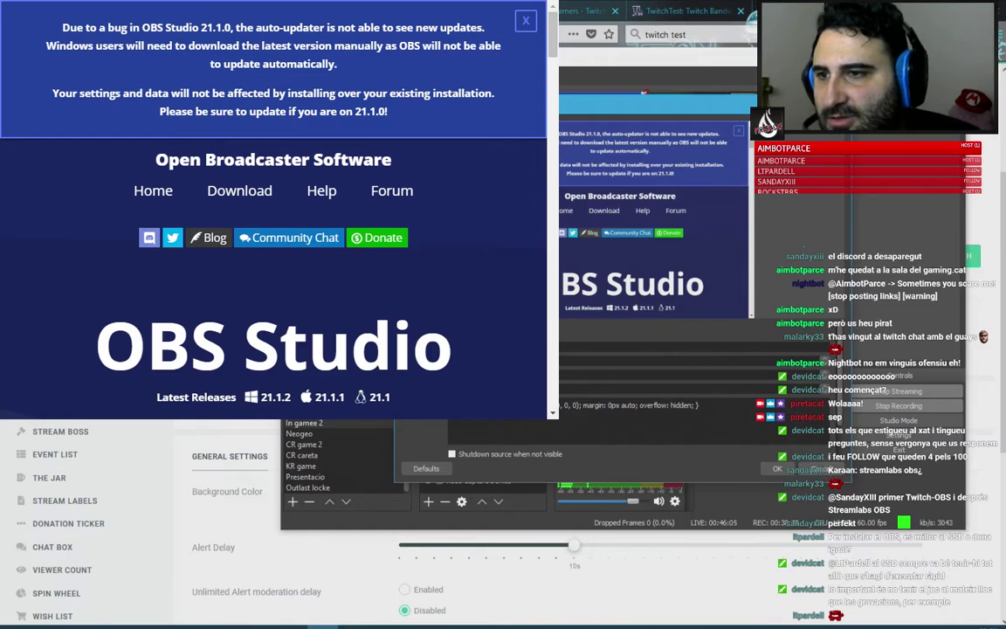
Switch to Streamlabs, launch the Alert Box widget in its own window, and close that window.
{"action": "left_click", "coordinate": [857, 256]}
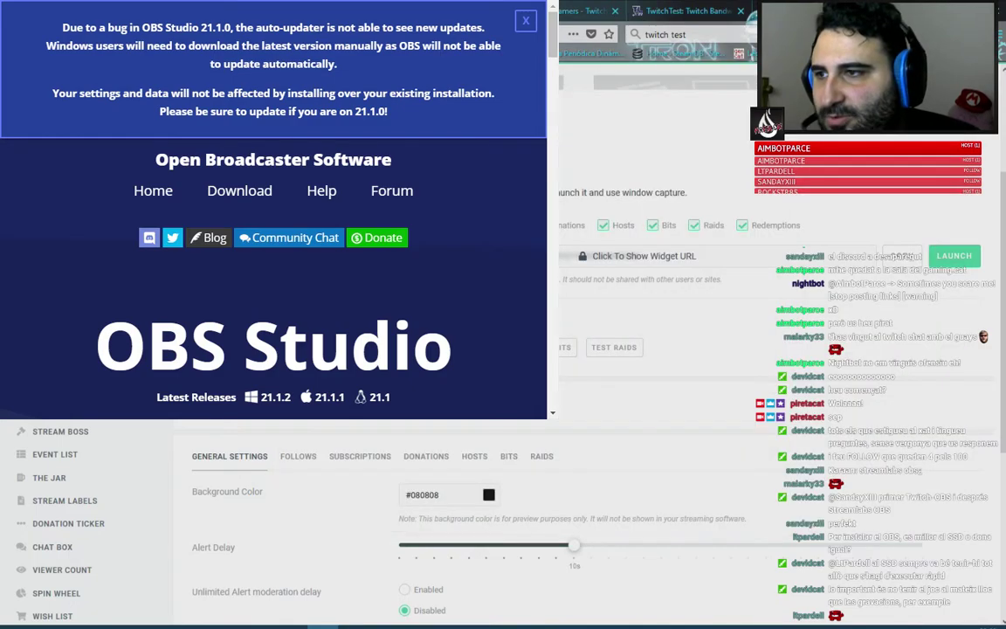
{"action": "left_click", "coordinate": [953, 256]}
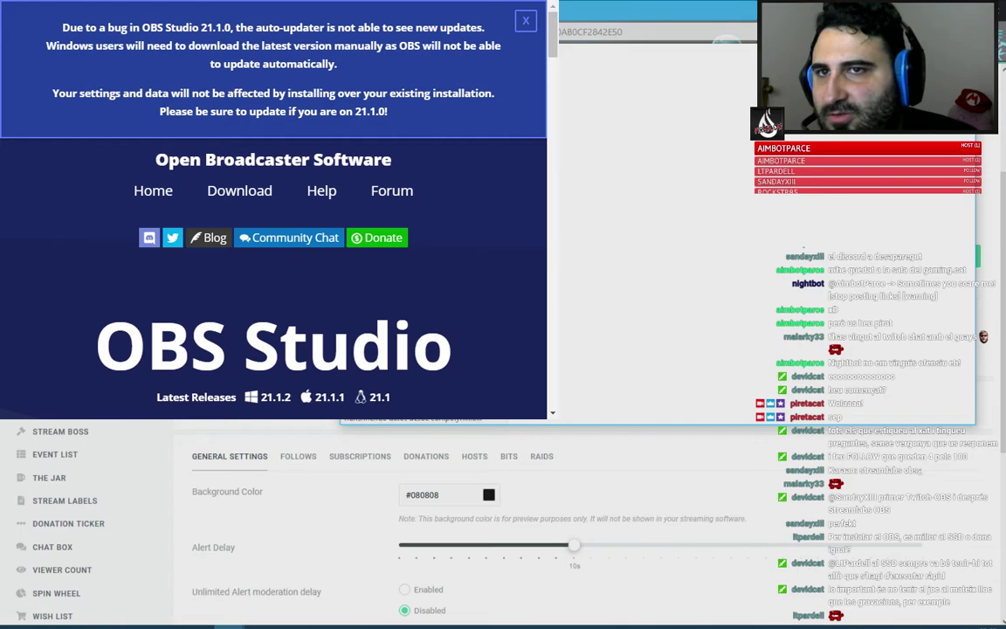
{"action": "key", "text": "ctrl+w"}
Open the Donation Goal widget page, copy its widget URL, and set it as the URL of the new Browser source in OBS.
{"action": "left_click", "coordinate": [53, 408]}
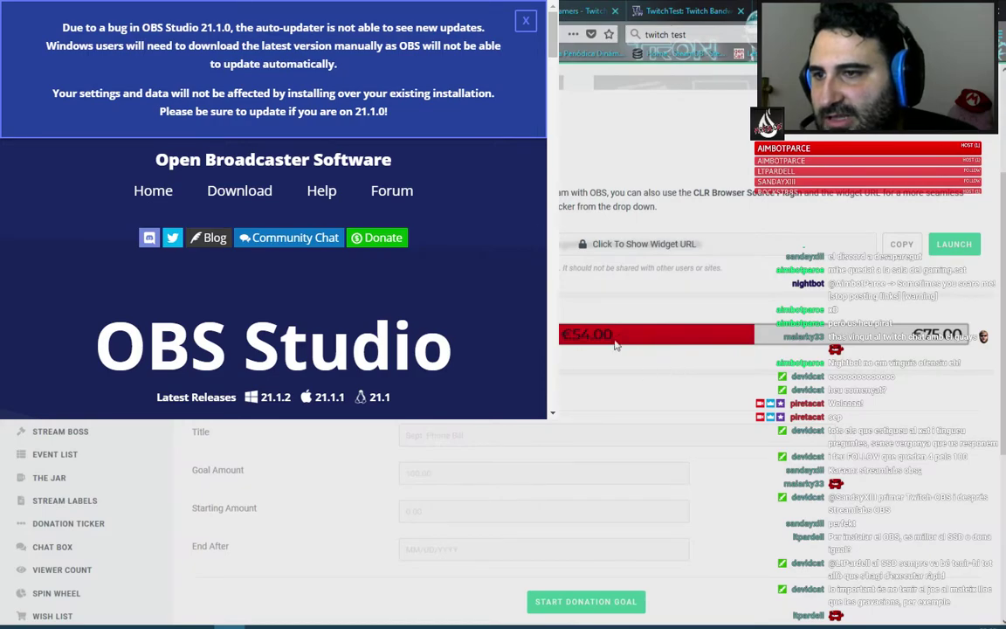
{"action": "left_click", "coordinate": [952, 245]}
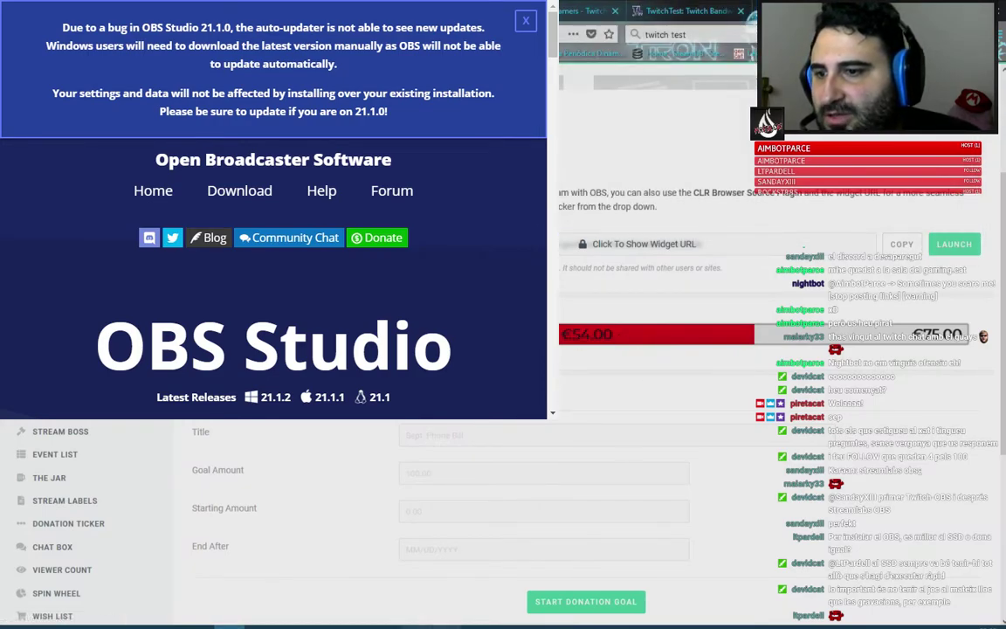
{"action": "key", "text": "alt+Tab"}
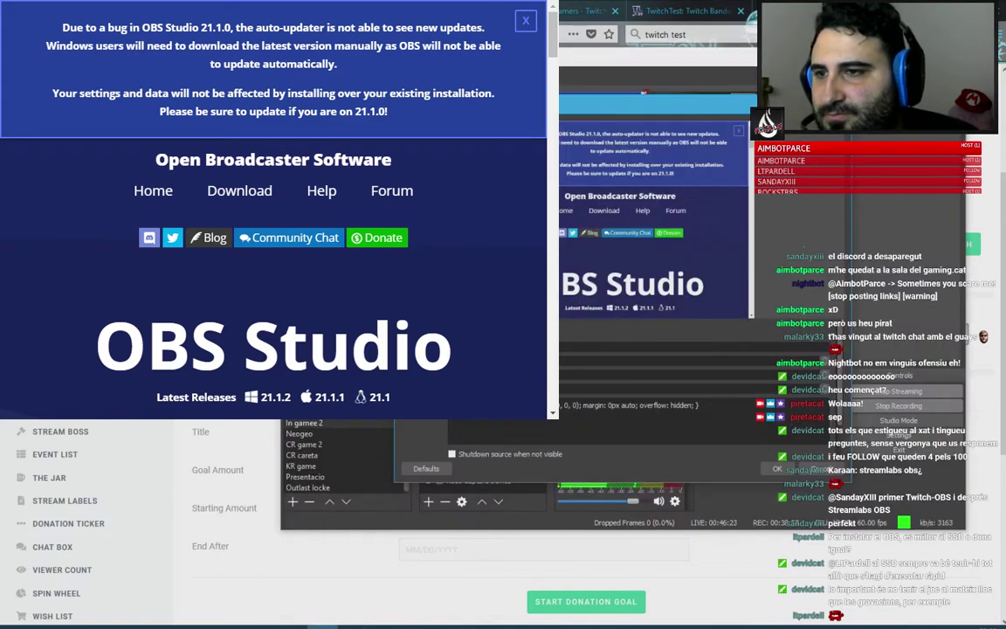
{"action": "key", "text": "ctrl+v"}
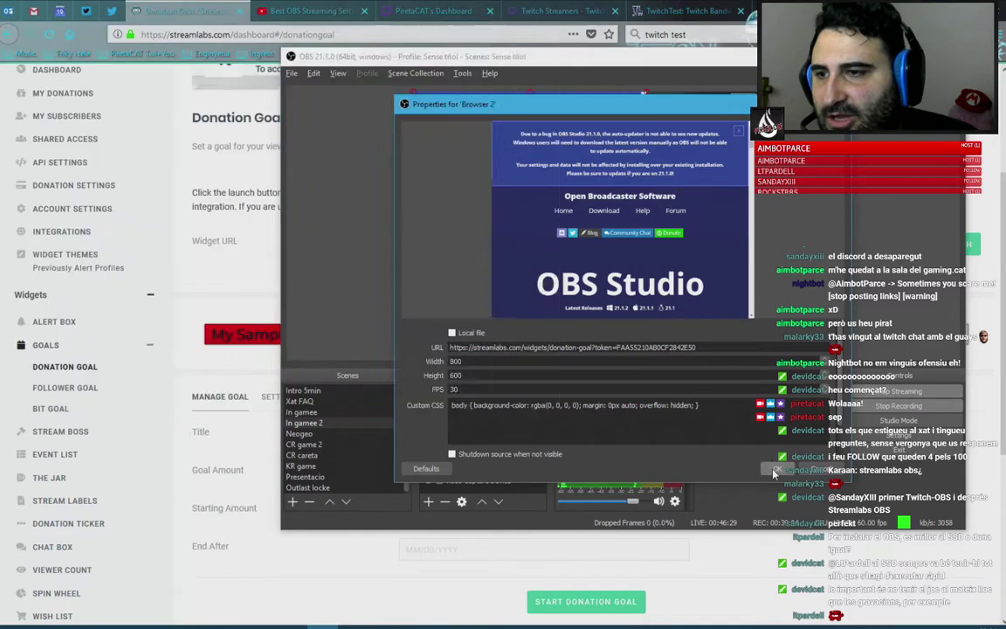
{"action": "left_click", "coordinate": [777, 469]}
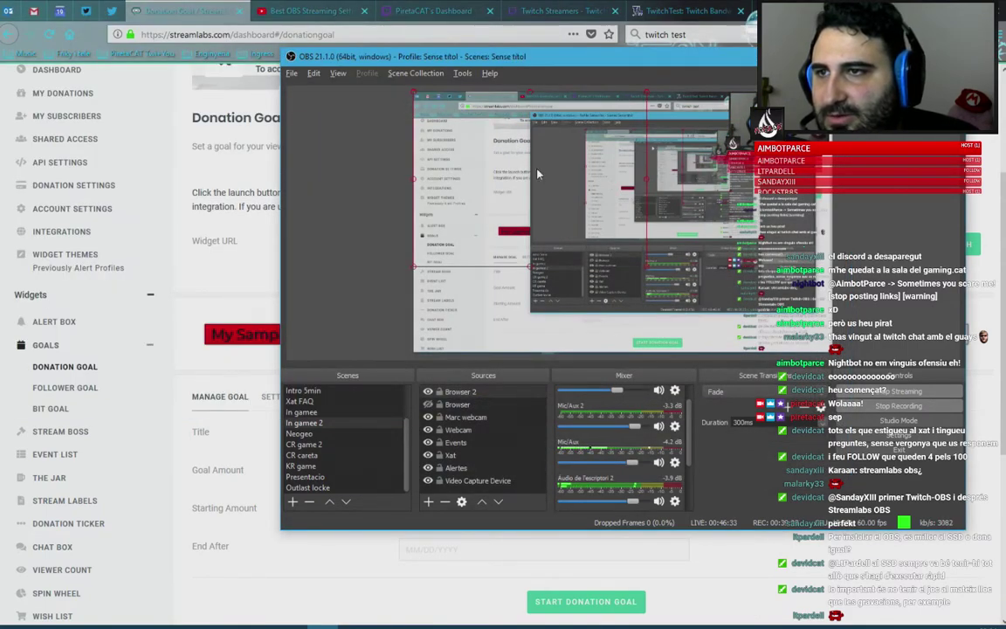
Start a donation goal titled hfcxgvndfgzdfgn with goal amount 5325, starting amount 53 and end date 10/02/2019.
{"action": "scroll", "coordinate": [349, 349], "scroll_direction": "down", "scroll_amount": 2}
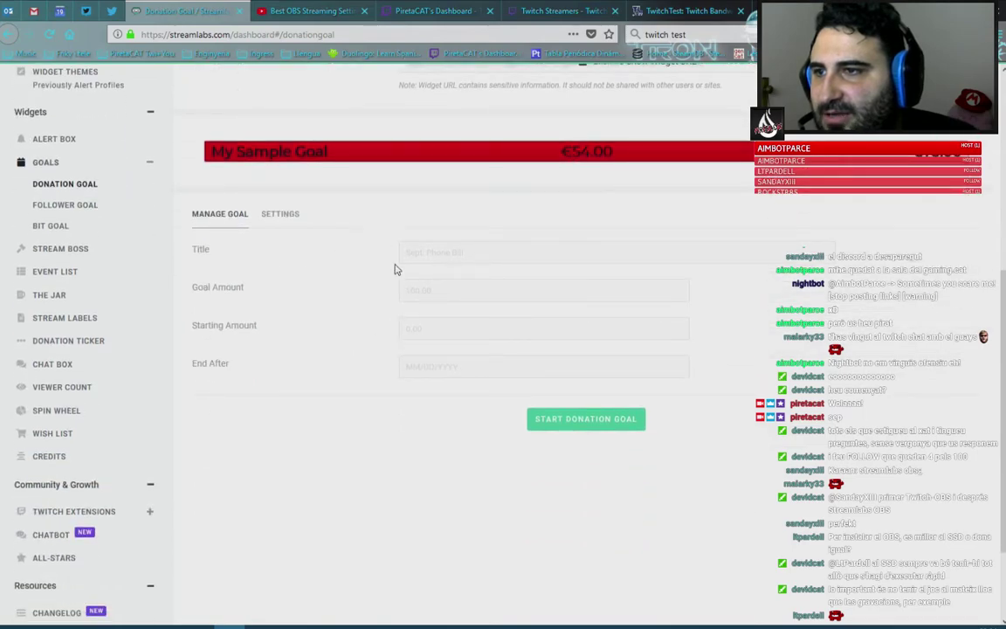
{"action": "type", "text": "hfcxgvndfgdfgn"}
{"action": "left_click", "coordinate": [472, 292]}
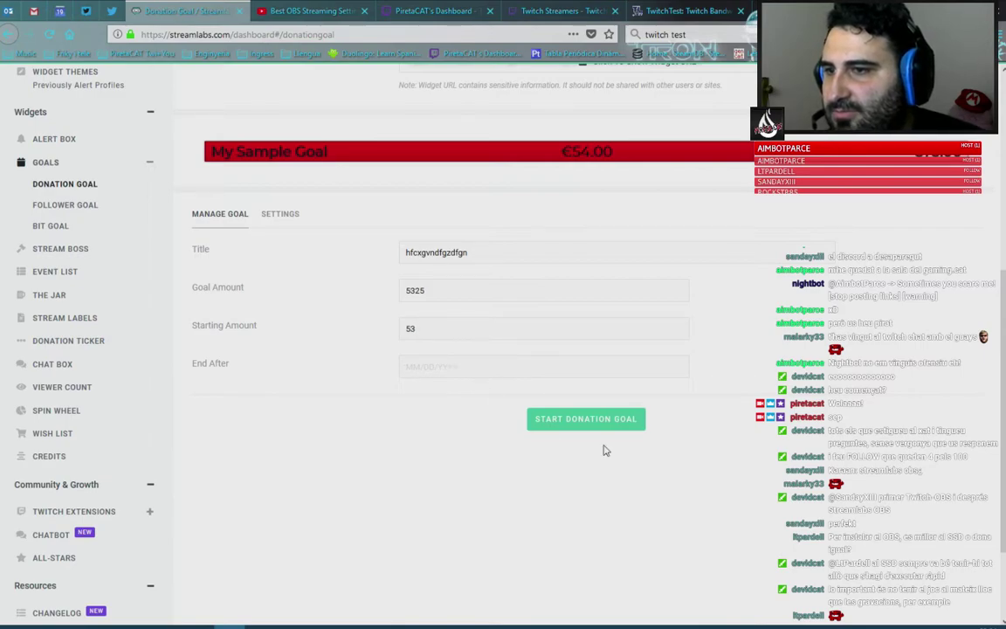
{"action": "left_click", "coordinate": [581, 421]}
{"action": "left_click", "coordinate": [436, 373]}
{"action": "type", "text": "0/02/"}
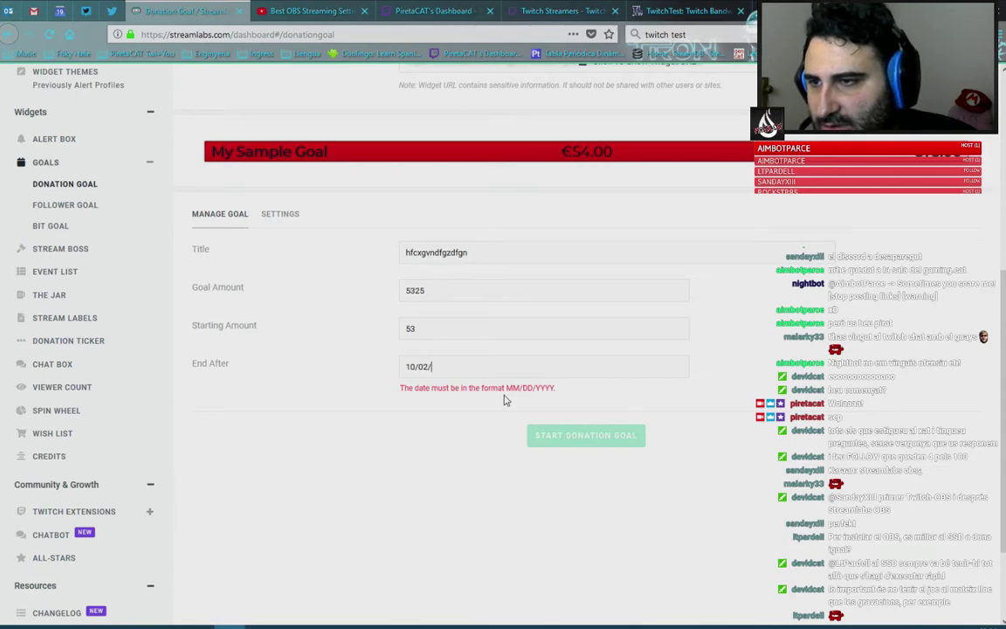
{"action": "type", "text": "9"}
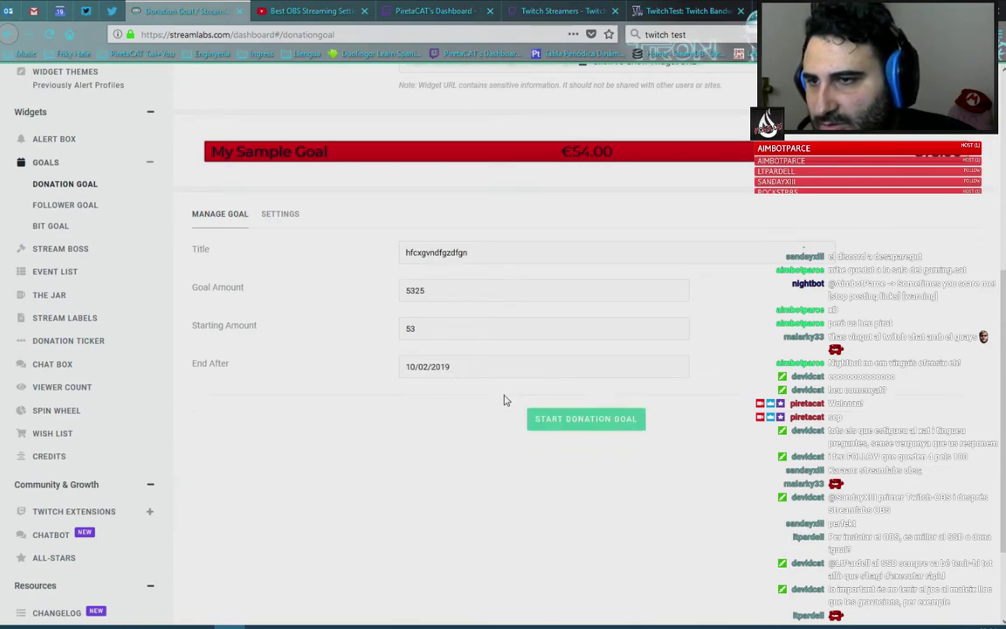
{"action": "left_click", "coordinate": [553, 418]}
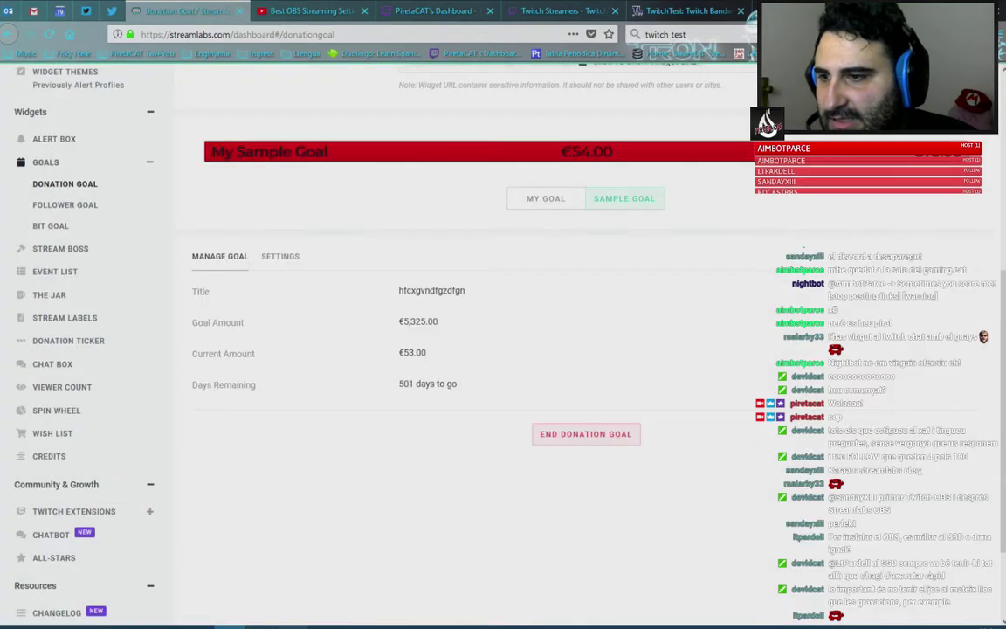
Switch to OBS and remove the Browser 2 source from the In game 2 scene.
{"action": "key", "text": "alt+Tab"}
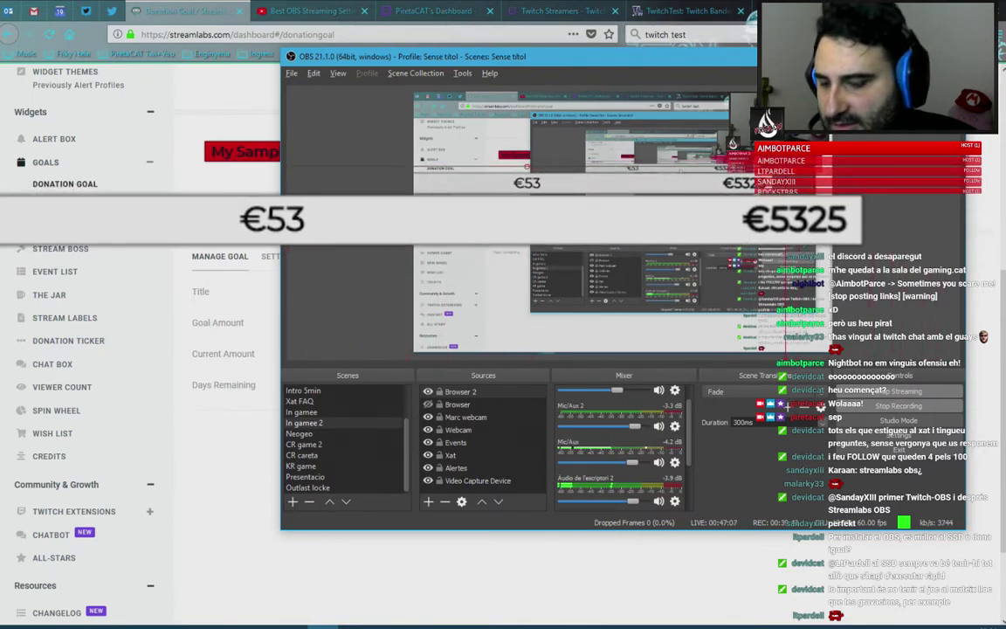
{"action": "left_click", "coordinate": [445, 501]}
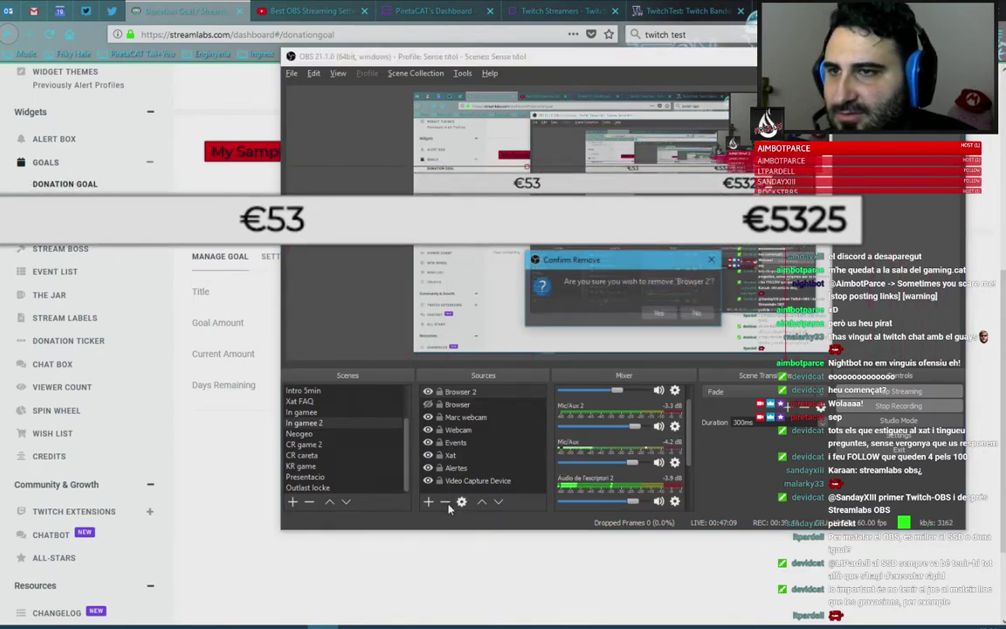
{"action": "left_click", "coordinate": [658, 316]}
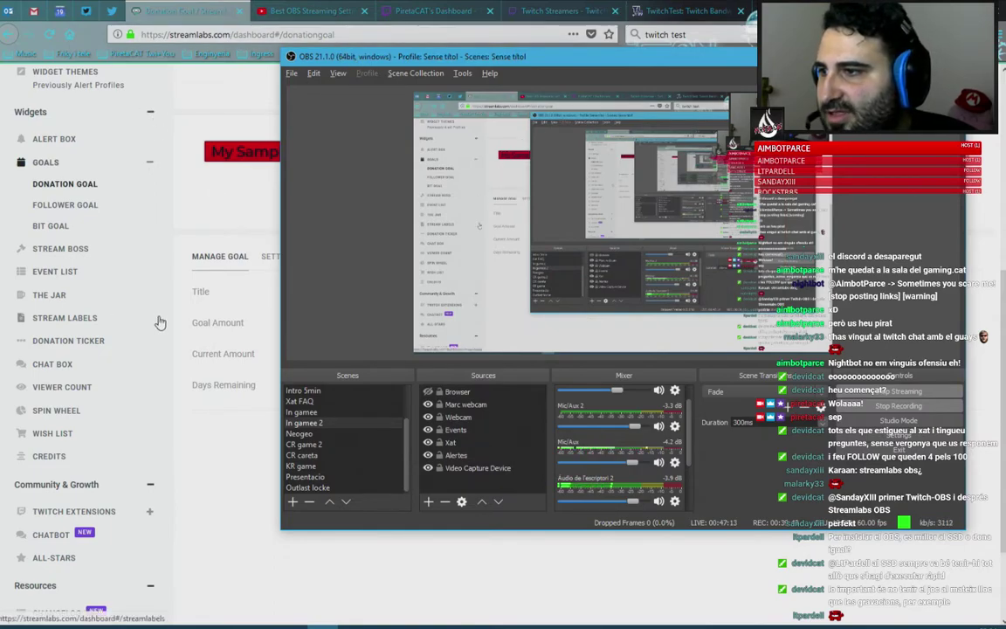
Return to Streamlabs and look through the Stream Labels and The Jar widget pages.
{"action": "left_click", "coordinate": [84, 317]}
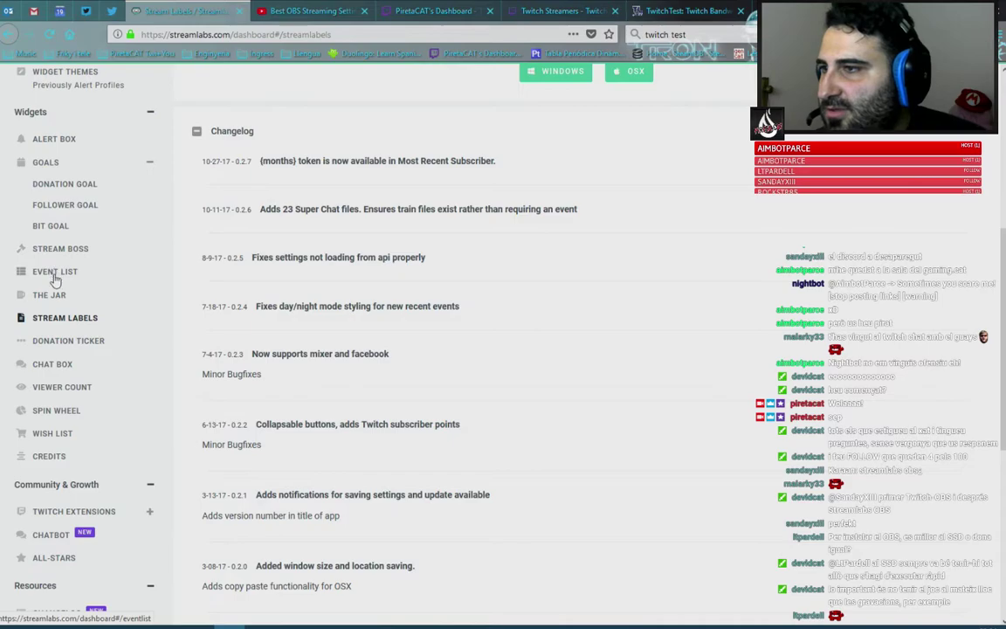
{"action": "left_click", "coordinate": [59, 301]}
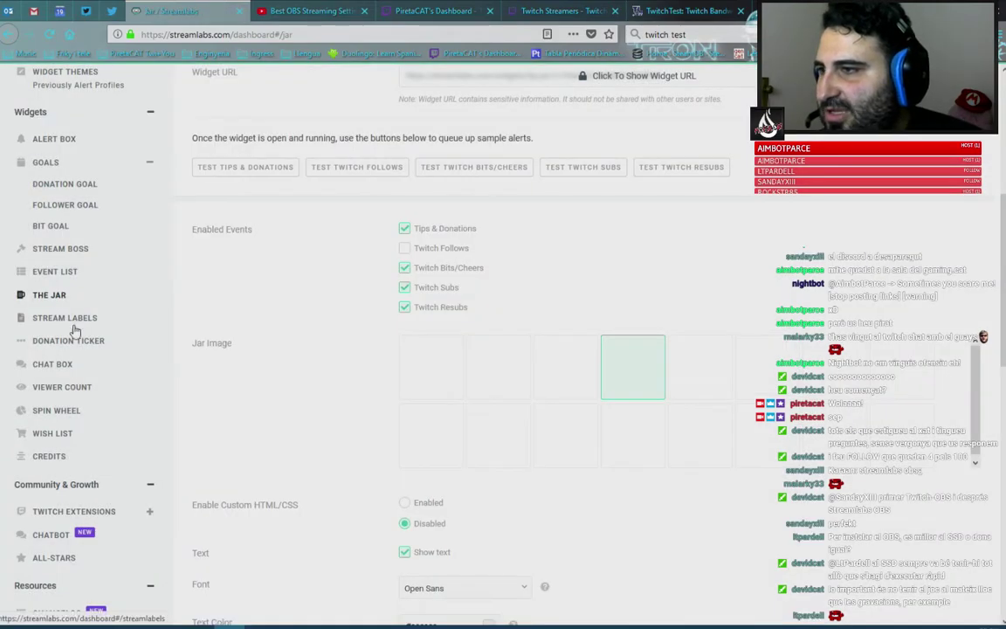
{"action": "left_click", "coordinate": [73, 325]}
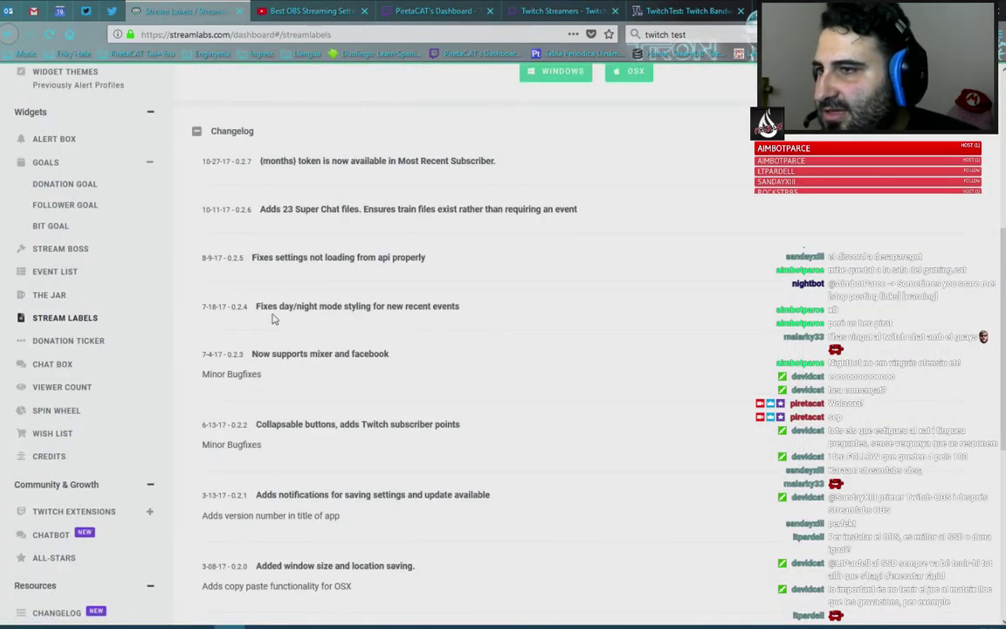
{"action": "scroll", "coordinate": [262, 294], "scroll_direction": "down", "scroll_amount": 3}
{"action": "scroll", "coordinate": [90, 285], "scroll_direction": "up", "scroll_amount": 2}
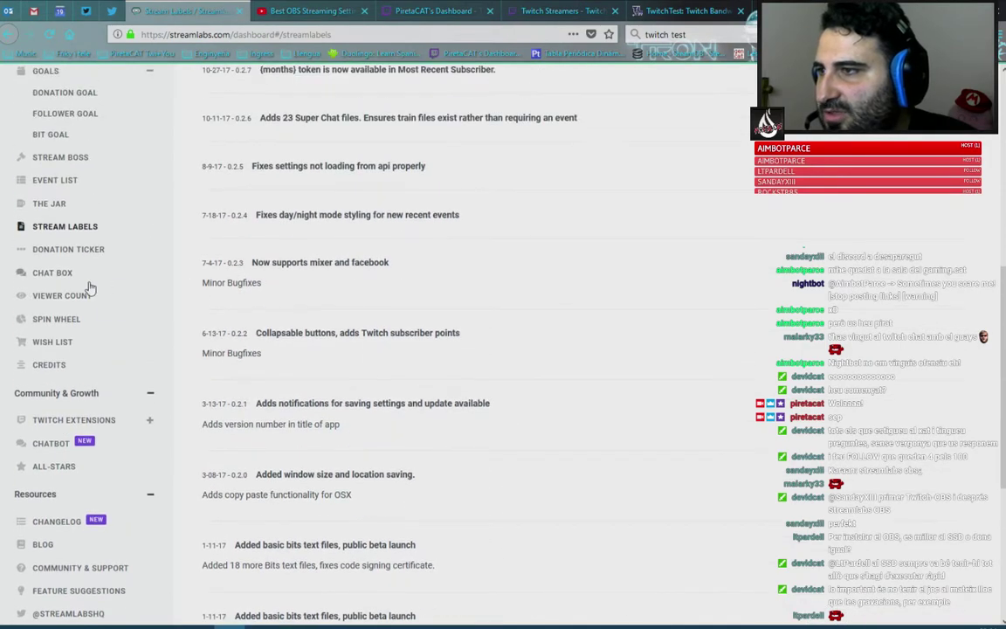
{"action": "scroll", "coordinate": [280, 287], "scroll_direction": "up", "scroll_amount": 3}
Open the Donation Ticker widget page and review its preview and settings.
{"action": "left_click", "coordinate": [87, 431]}
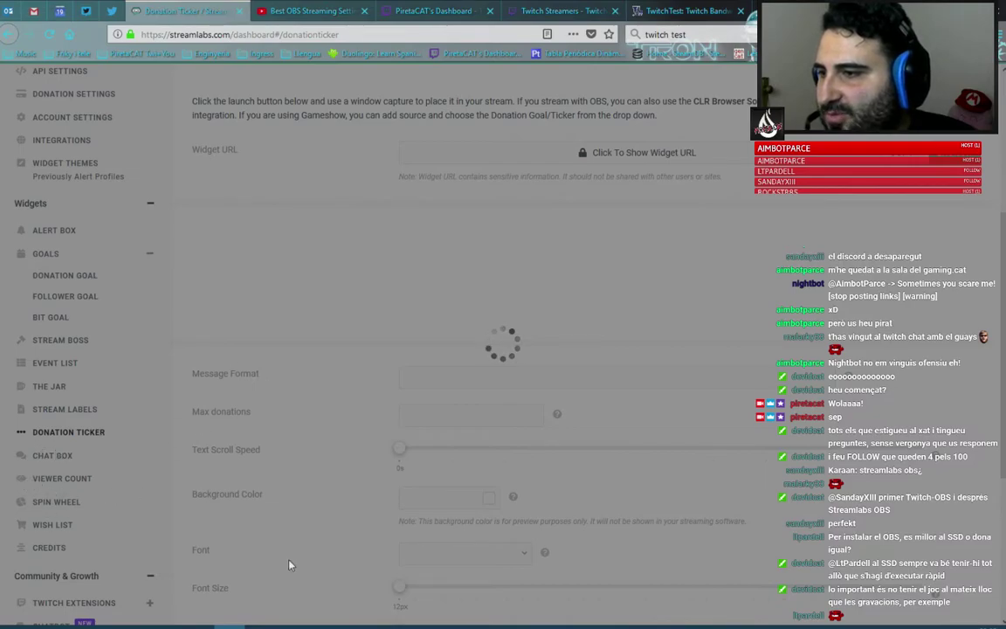
{"action": "left_click", "coordinate": [323, 627]}
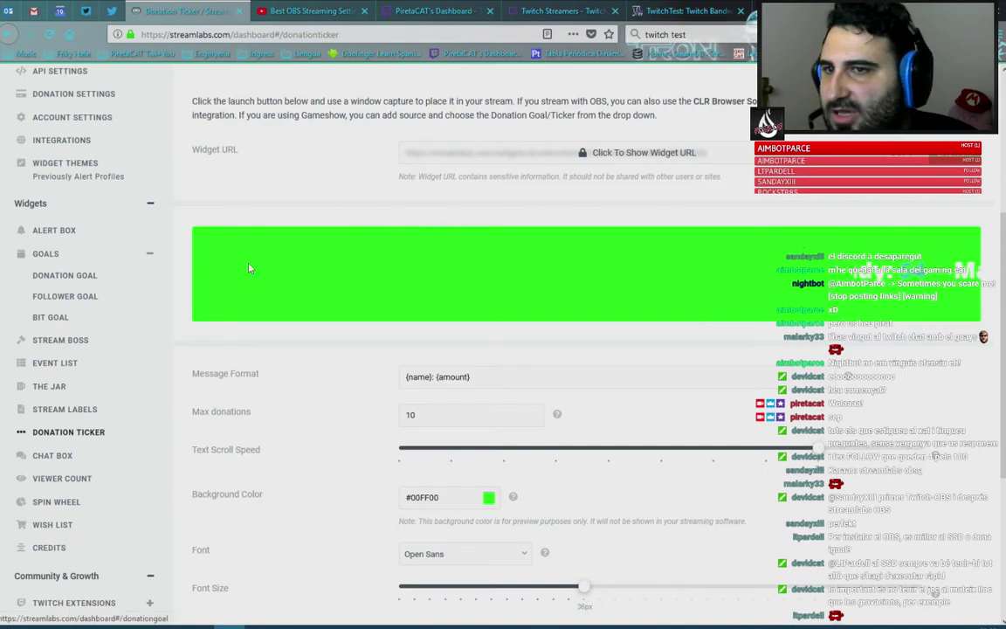
{"action": "scroll", "coordinate": [68, 515], "scroll_direction": "down", "scroll_amount": 5}
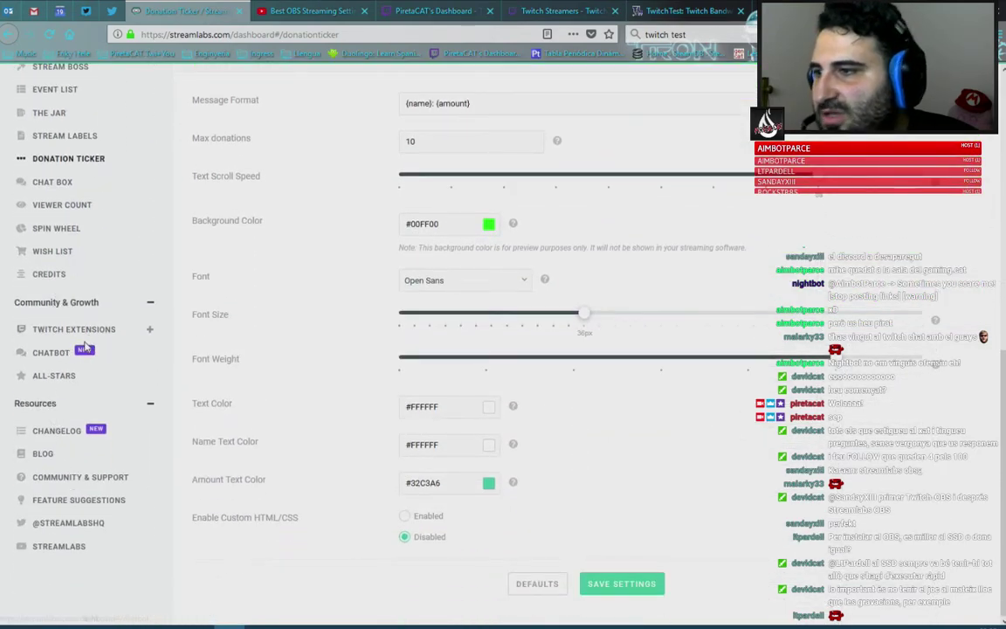
{"action": "scroll", "coordinate": [83, 382], "scroll_direction": "up", "scroll_amount": 8}
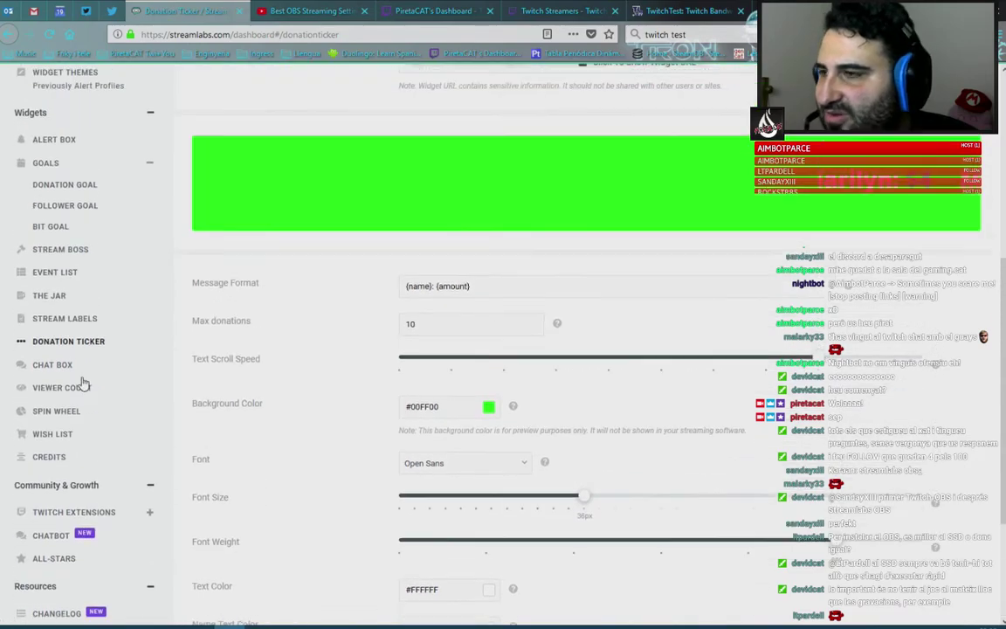
{"action": "scroll", "coordinate": [130, 260], "scroll_direction": "down", "scroll_amount": 8}
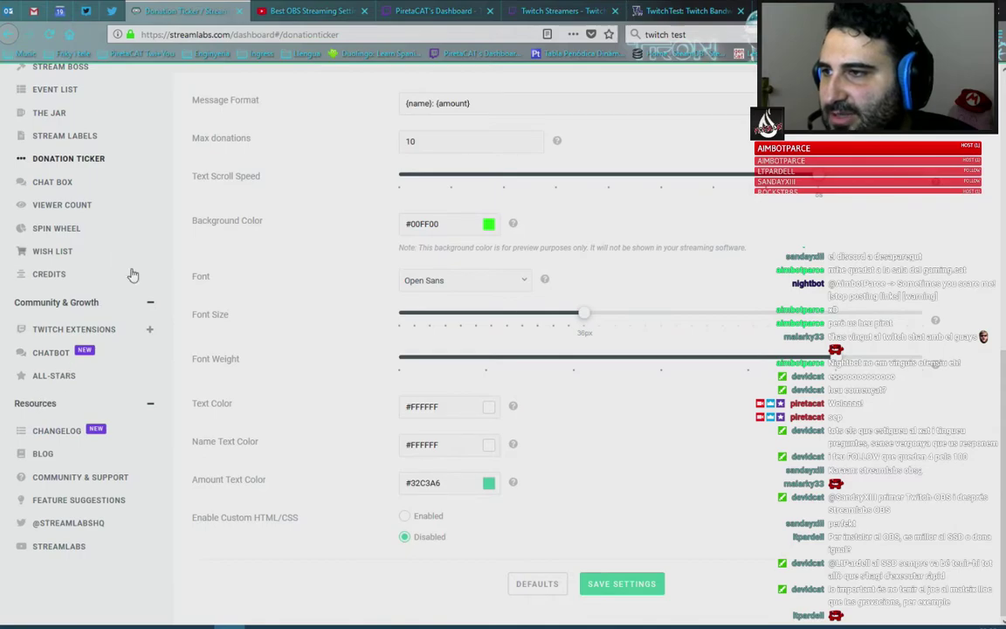
Open the Chat Box widget page and enable custom HTML/CSS.
{"action": "left_click", "coordinate": [54, 195]}
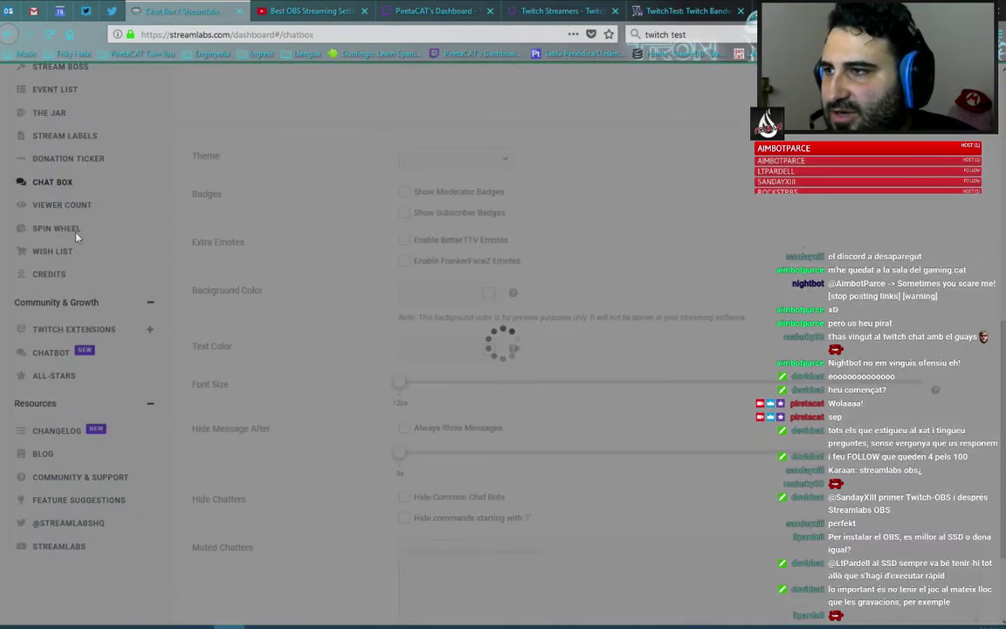
{"action": "scroll", "coordinate": [365, 486], "scroll_direction": "down", "scroll_amount": 2}
{"action": "scroll", "coordinate": [364, 486], "scroll_direction": "down", "scroll_amount": 2}
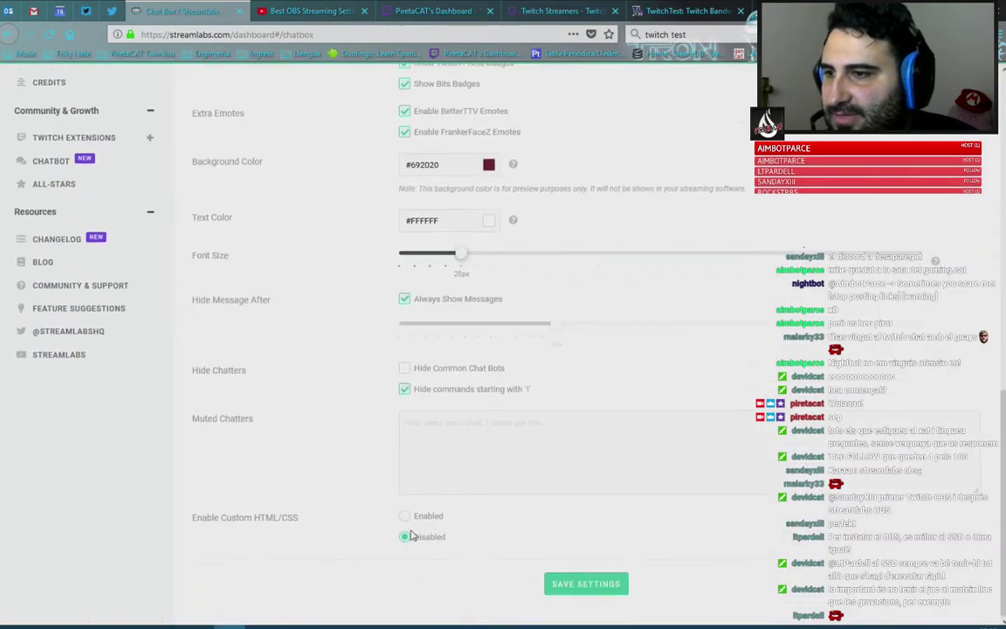
{"action": "left_click", "coordinate": [406, 517]}
{"action": "scroll", "coordinate": [356, 493], "scroll_direction": "down", "scroll_amount": 6}
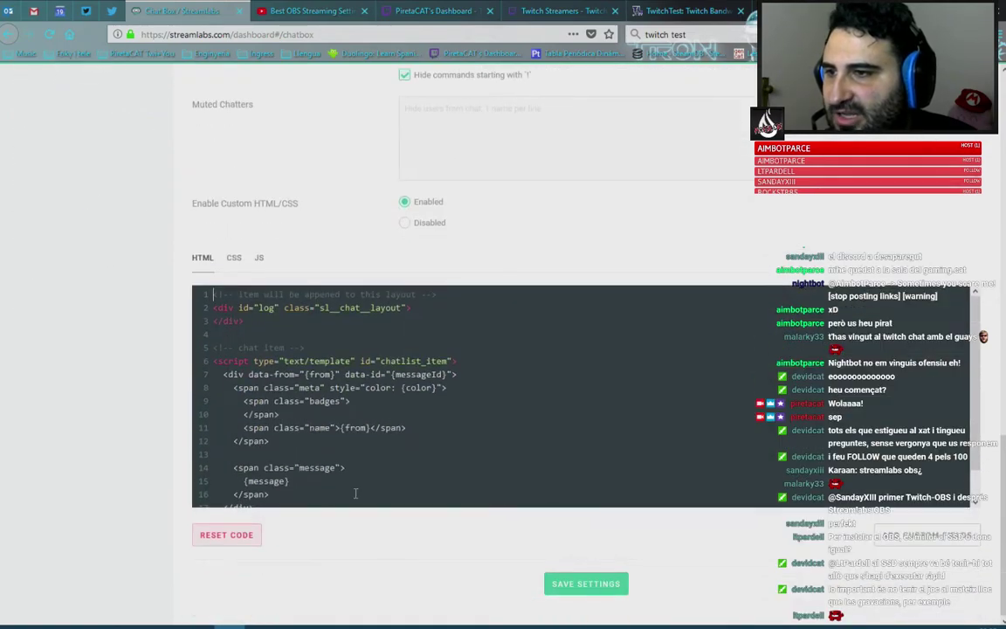
Examine the Chat Box's custom HTML code, highlighting the chat item block, and review the widget's settings and preview.
{"action": "scroll", "coordinate": [345, 486], "scroll_direction": "down", "scroll_amount": 1}
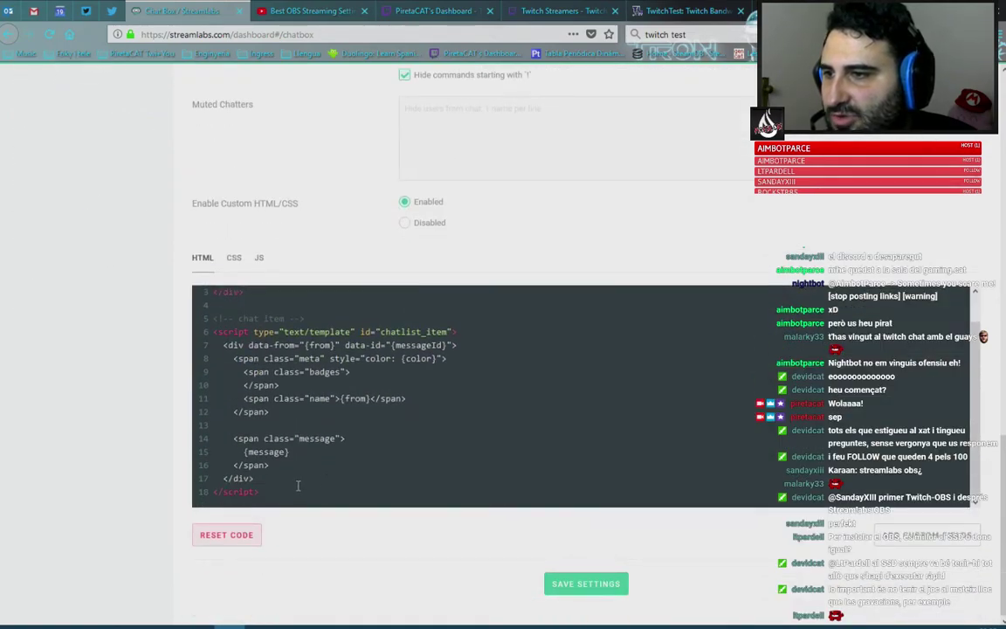
{"action": "scroll", "coordinate": [296, 486], "scroll_direction": "up", "scroll_amount": 6}
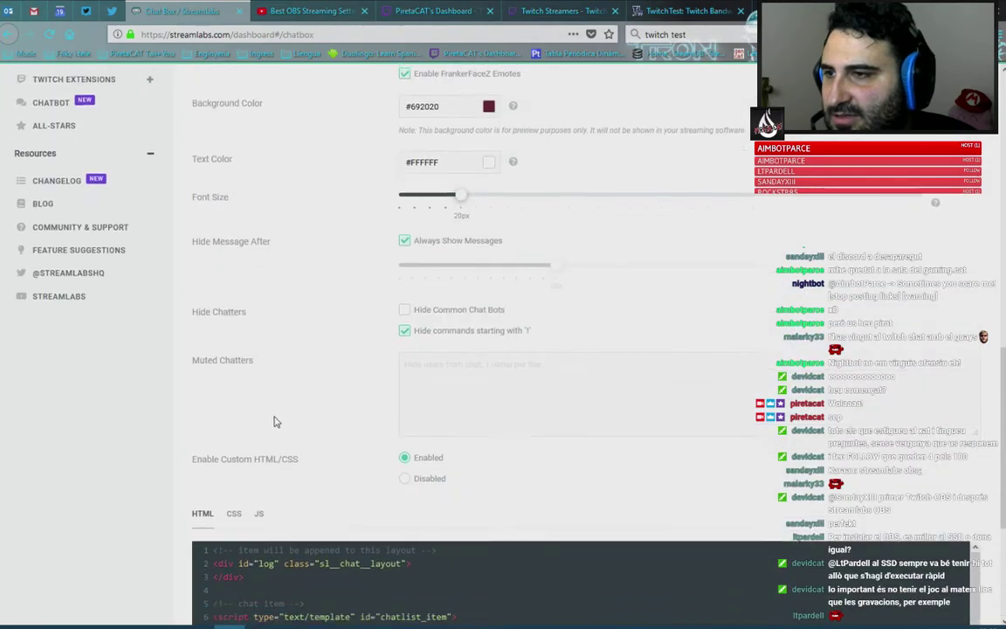
{"action": "scroll", "coordinate": [274, 420], "scroll_direction": "down", "scroll_amount": 5}
{"action": "scroll", "coordinate": [280, 436], "scroll_direction": "down", "scroll_amount": 1}
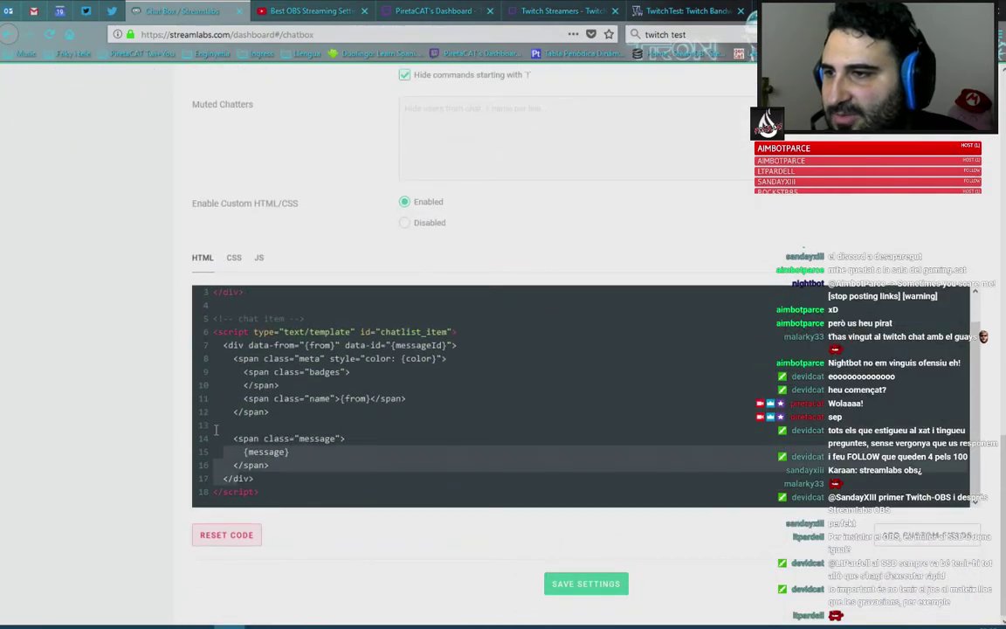
{"action": "left_click_drag", "start_coordinate": [253, 479], "coordinate": [183, 345]}
{"action": "left_click", "coordinate": [251, 345]}
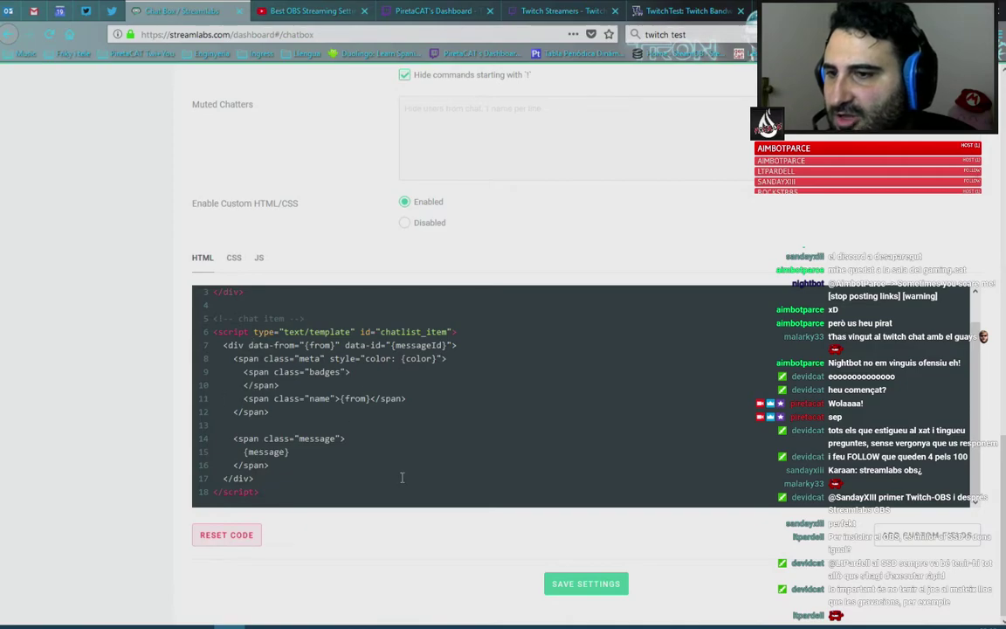
{"action": "scroll", "coordinate": [402, 477], "scroll_direction": "up", "scroll_amount": 10}
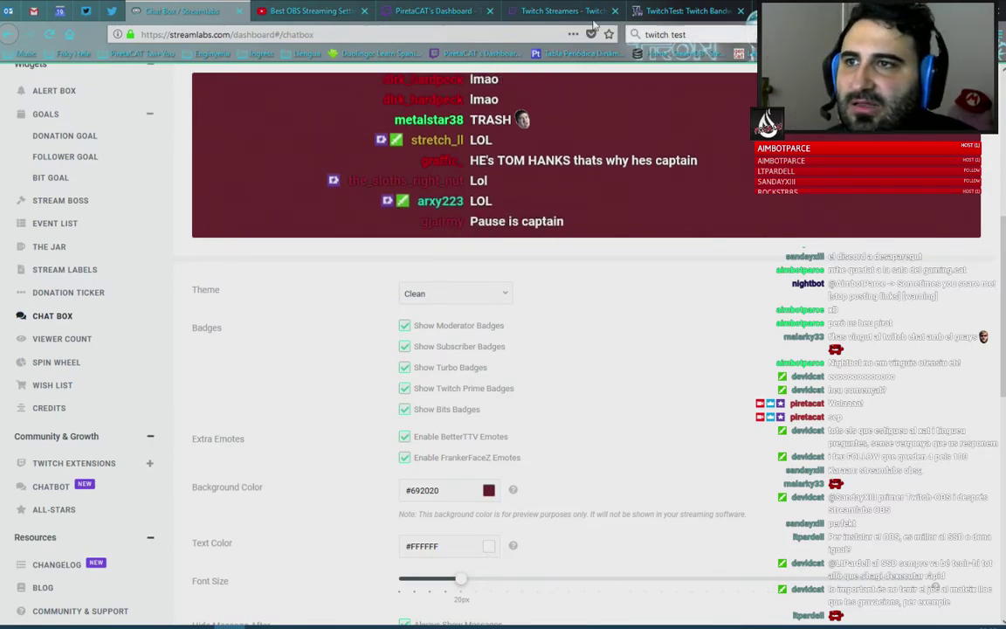
Switch to the Twitch dashboard, check the live stream information, and open the streamer's own channel page.
{"action": "key", "text": "ctrl+Tab"}
{"action": "key", "text": "ctrl+Tab"}
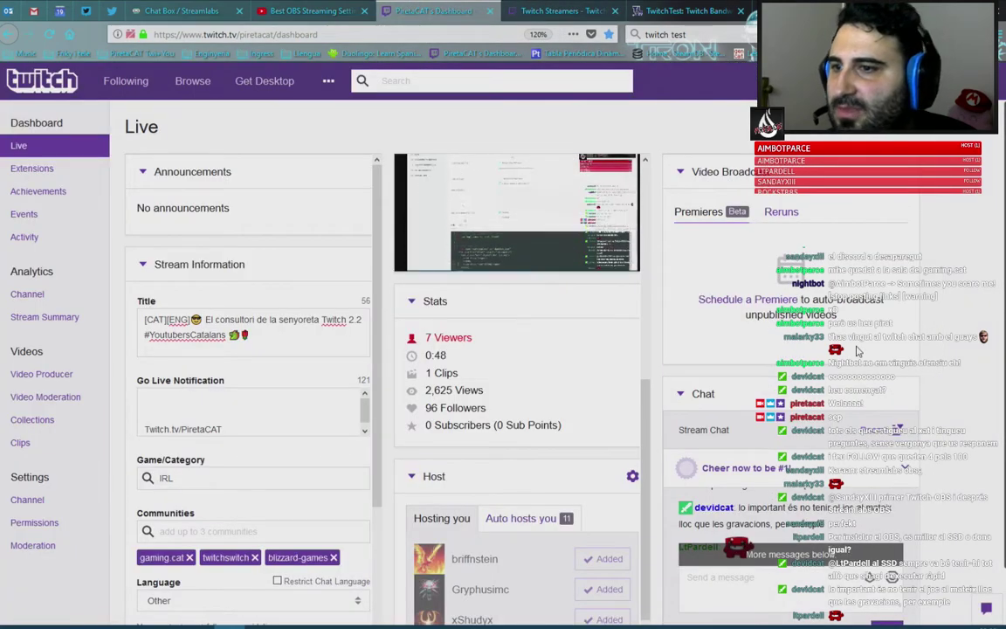
{"action": "scroll", "coordinate": [660, 335], "scroll_direction": "down", "scroll_amount": 1}
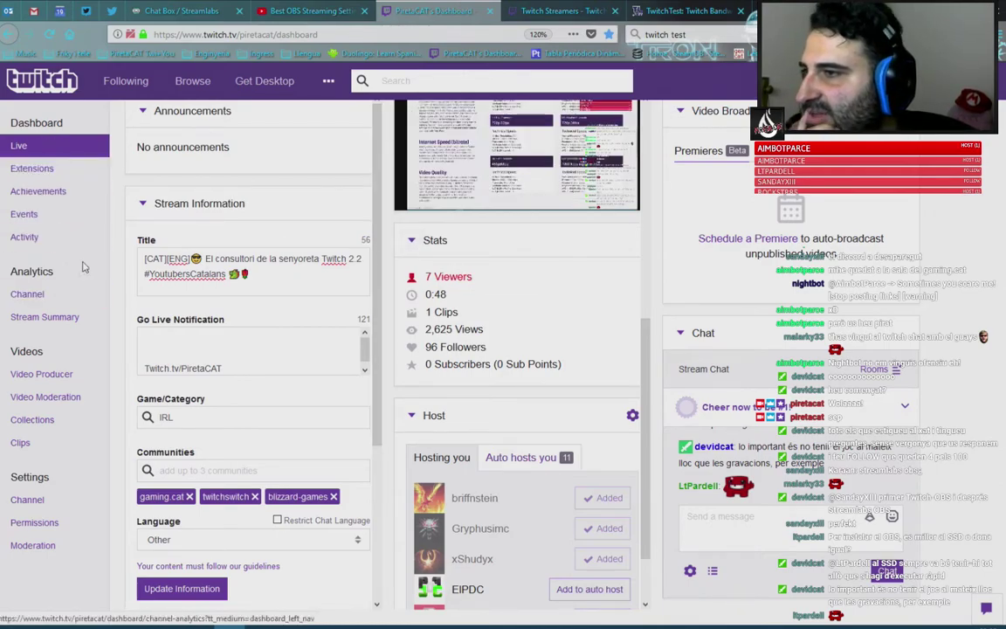
{"action": "left_click", "coordinate": [987, 80]}
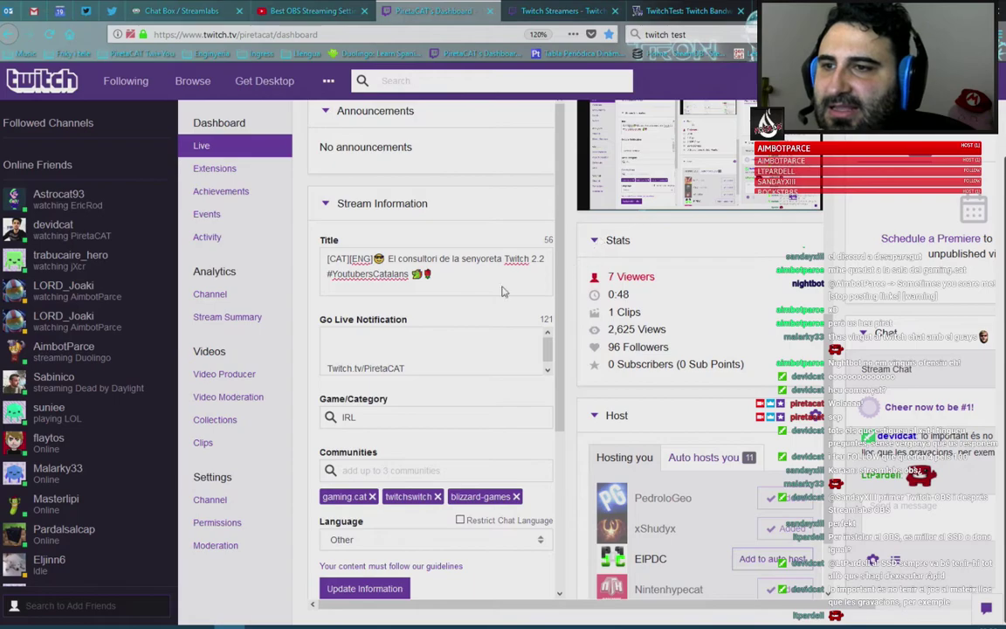
{"action": "scroll", "coordinate": [490, 381], "scroll_direction": "up", "scroll_amount": 2}
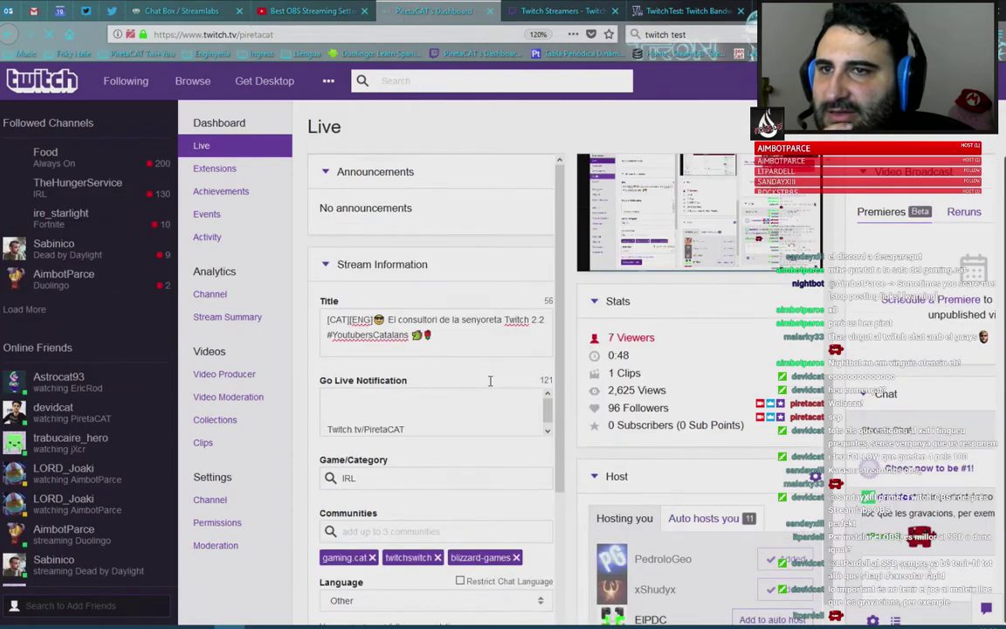
Pause the stream player on the channel page and look over the information panels below it.
{"action": "scroll", "coordinate": [300, 163], "scroll_direction": "down", "scroll_amount": 2}
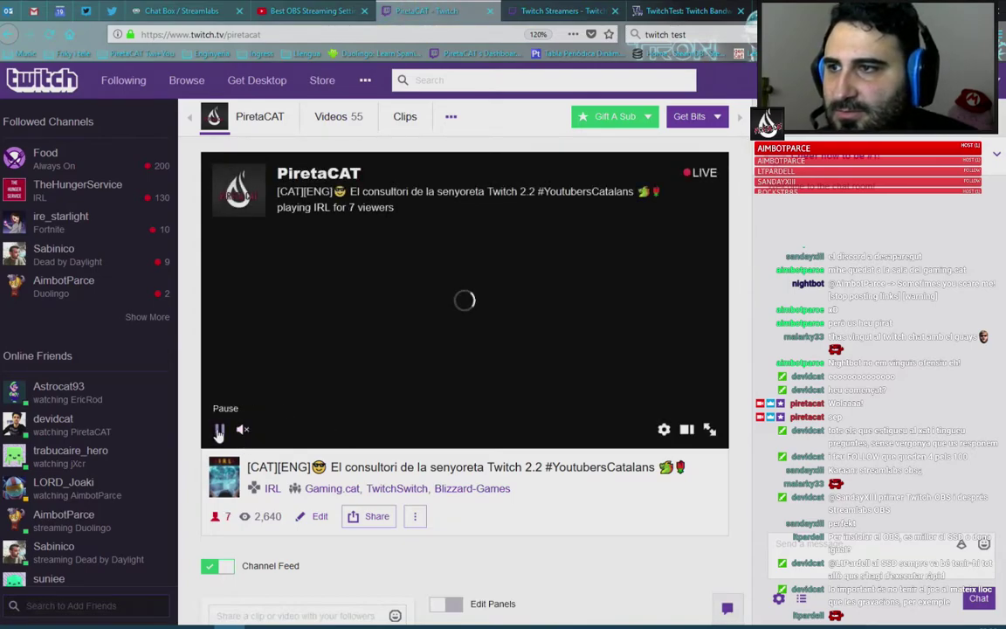
{"action": "left_click", "coordinate": [219, 430]}
{"action": "scroll", "coordinate": [194, 427], "scroll_direction": "down", "scroll_amount": 5}
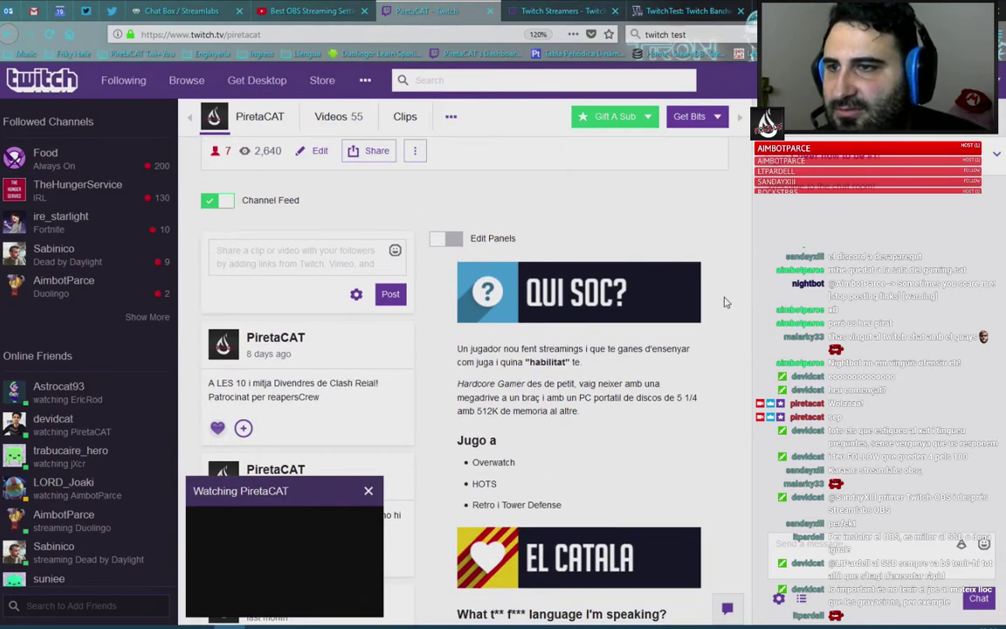
{"action": "scroll", "coordinate": [439, 463], "scroll_direction": "up", "scroll_amount": 5}
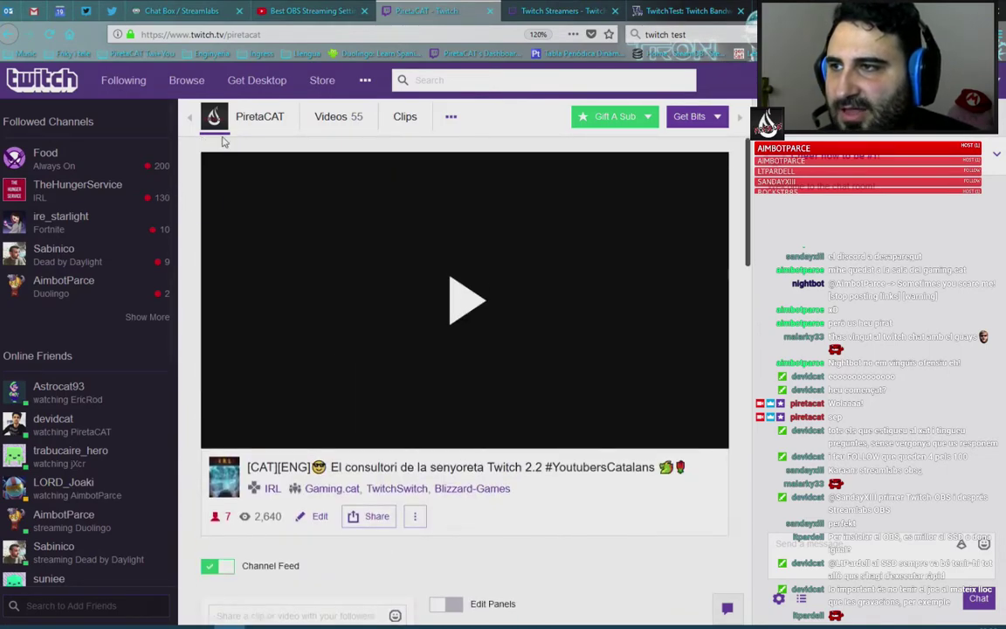